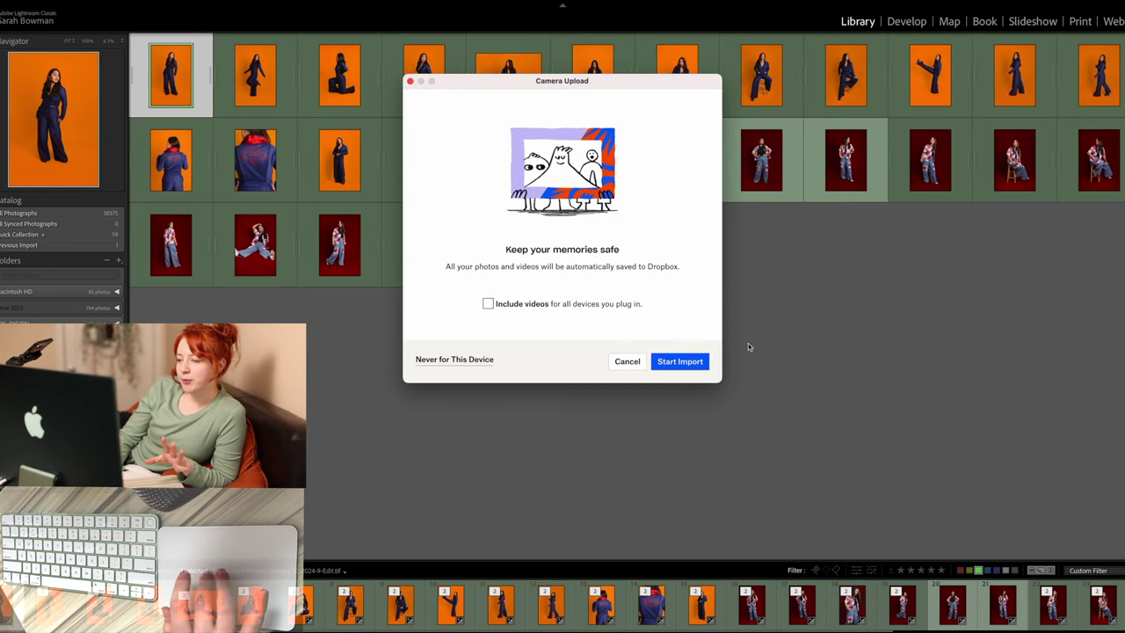
Dismiss the Dropbox upload prompt and search Help for the photo-import command.
{"action": "left_click", "coordinate": [628, 363]}
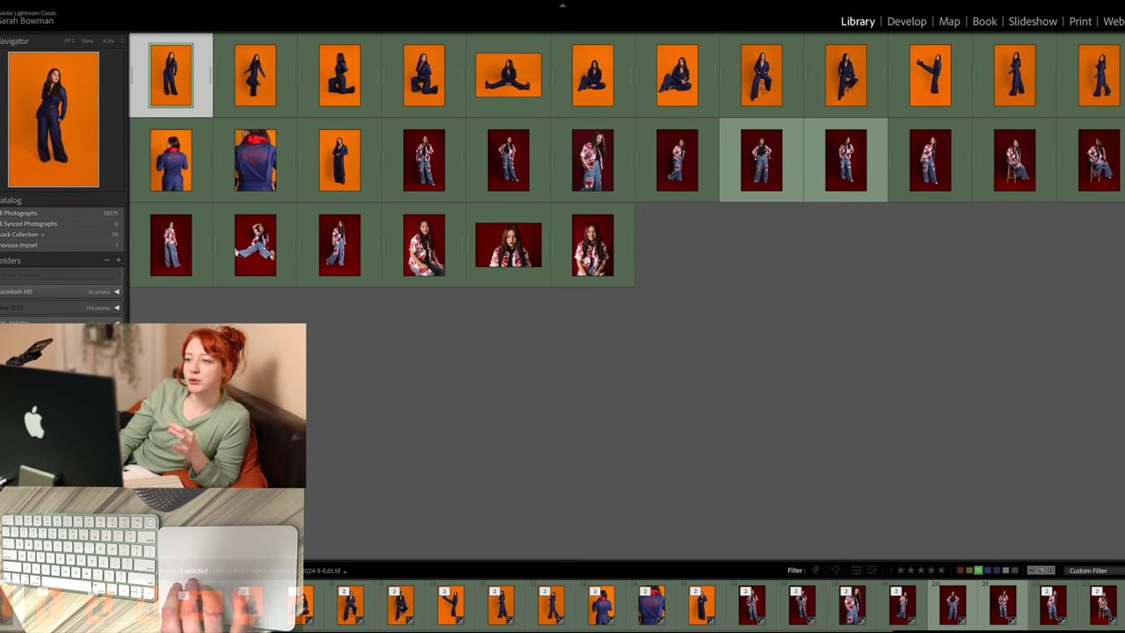
{"action": "left_click", "coordinate": [285, 0]}
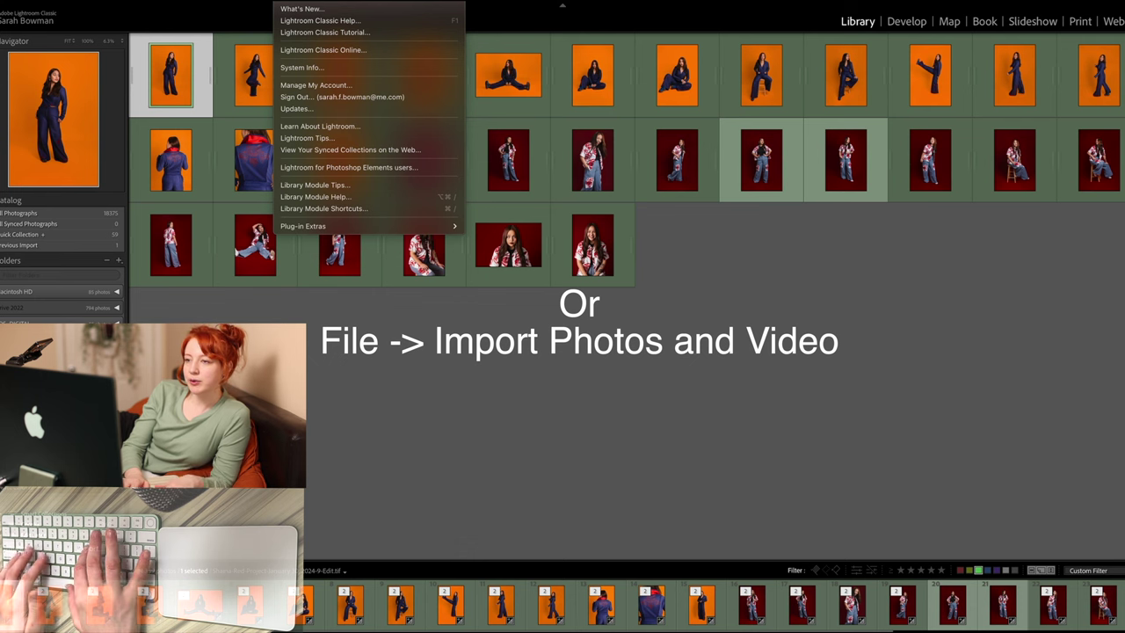
{"action": "type", "text": "p"}
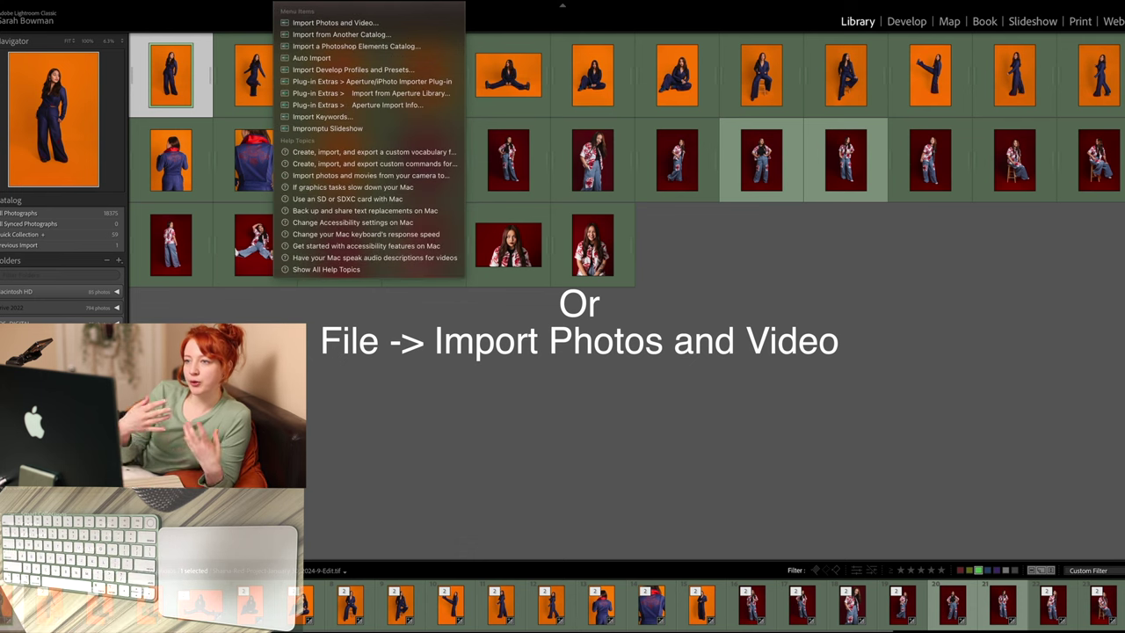
{"action": "mouse_move", "coordinate": [335, 23]}
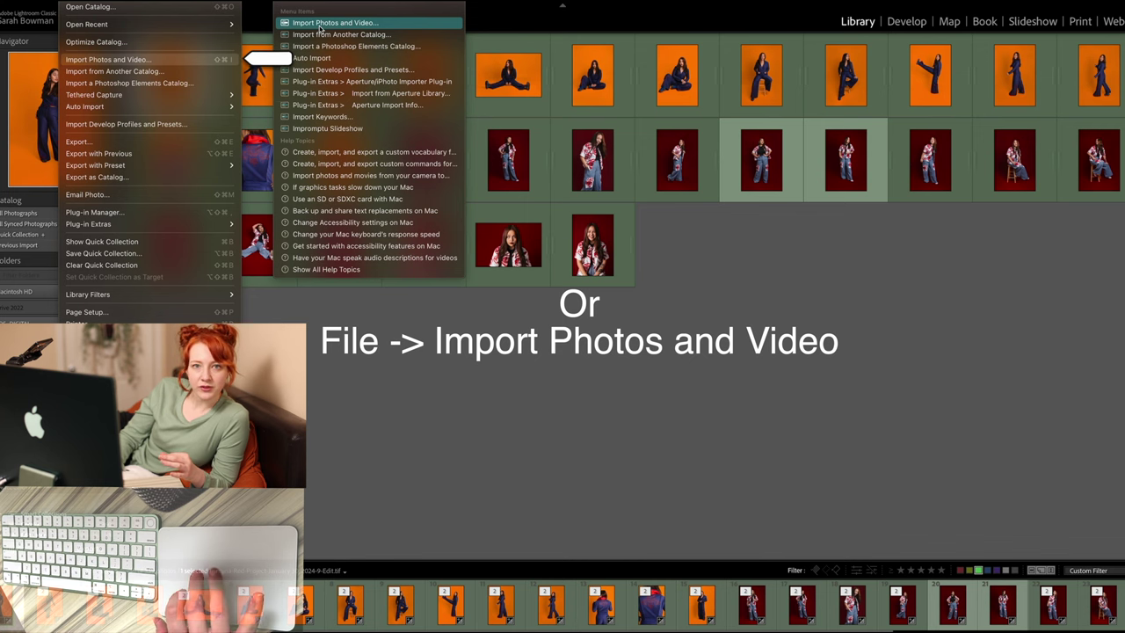
Open the EOS_DIGITAL card import and uncheck the five 'Preview unavailable' photos.
{"action": "left_click", "coordinate": [319, 24]}
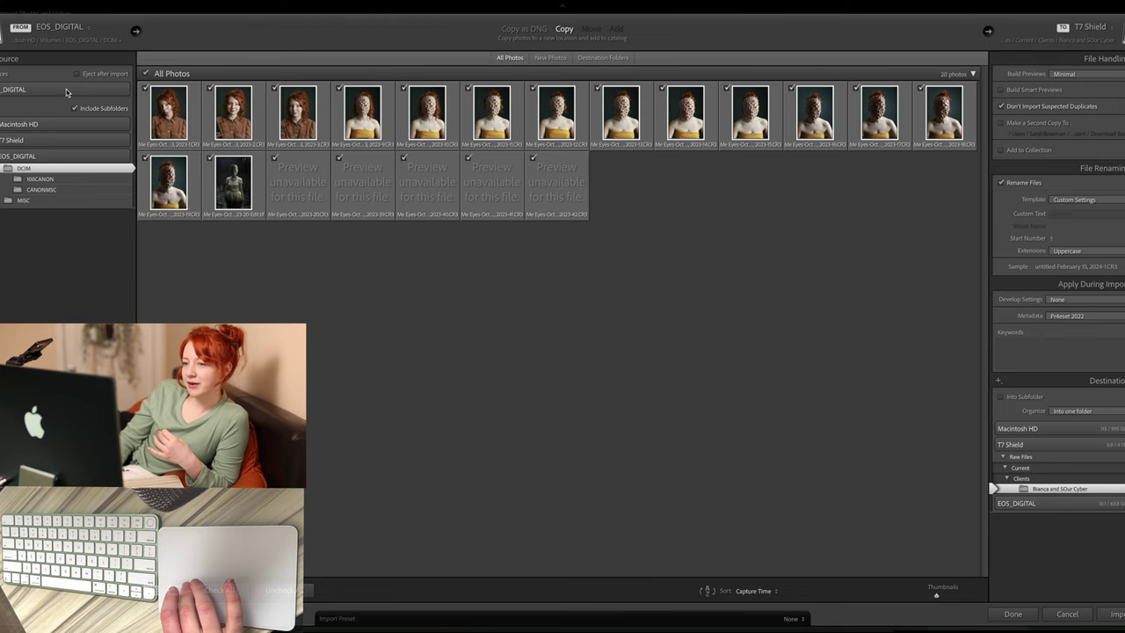
{"action": "mouse_move", "coordinate": [234, 114]}
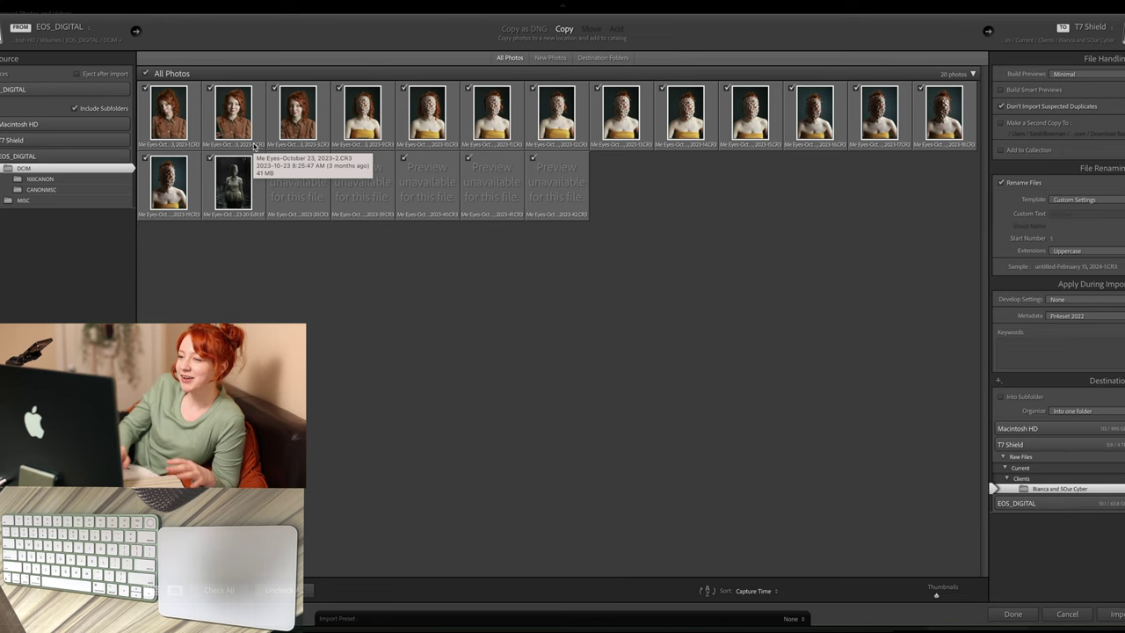
{"action": "left_click", "coordinate": [275, 159]}
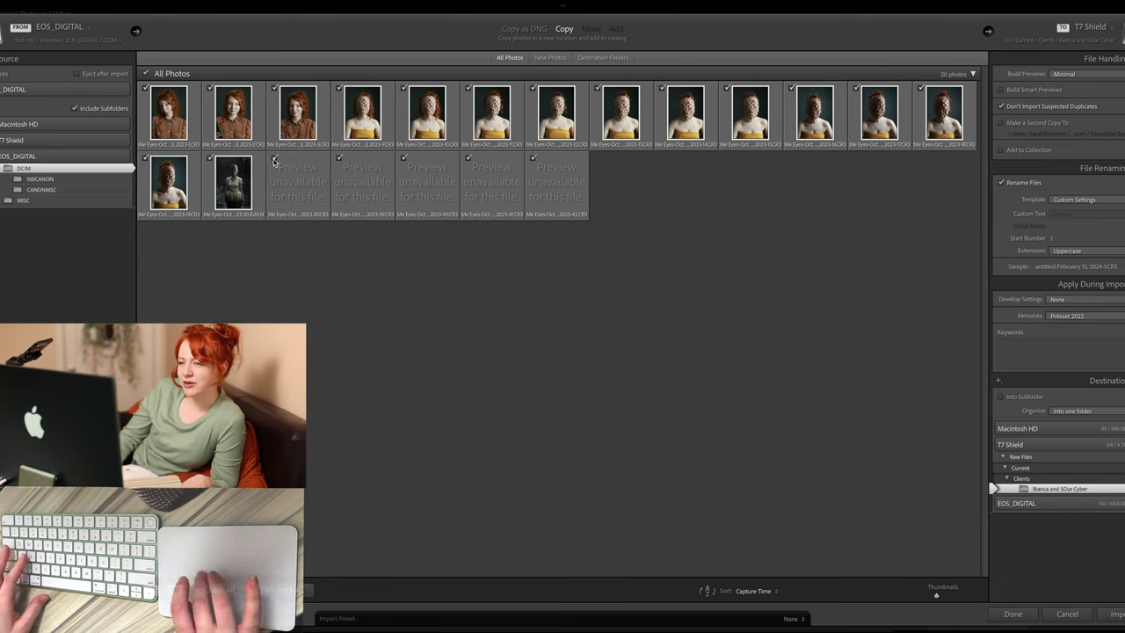
{"action": "left_click", "coordinate": [339, 159]}
{"action": "left_click", "coordinate": [403, 160]}
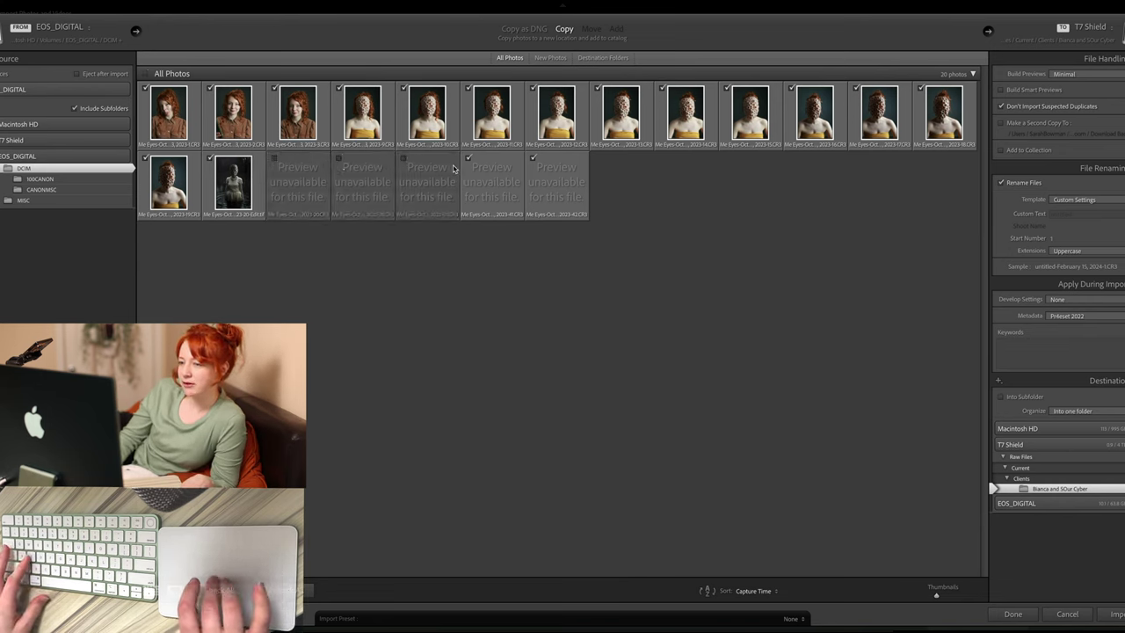
{"action": "left_click", "coordinate": [469, 159]}
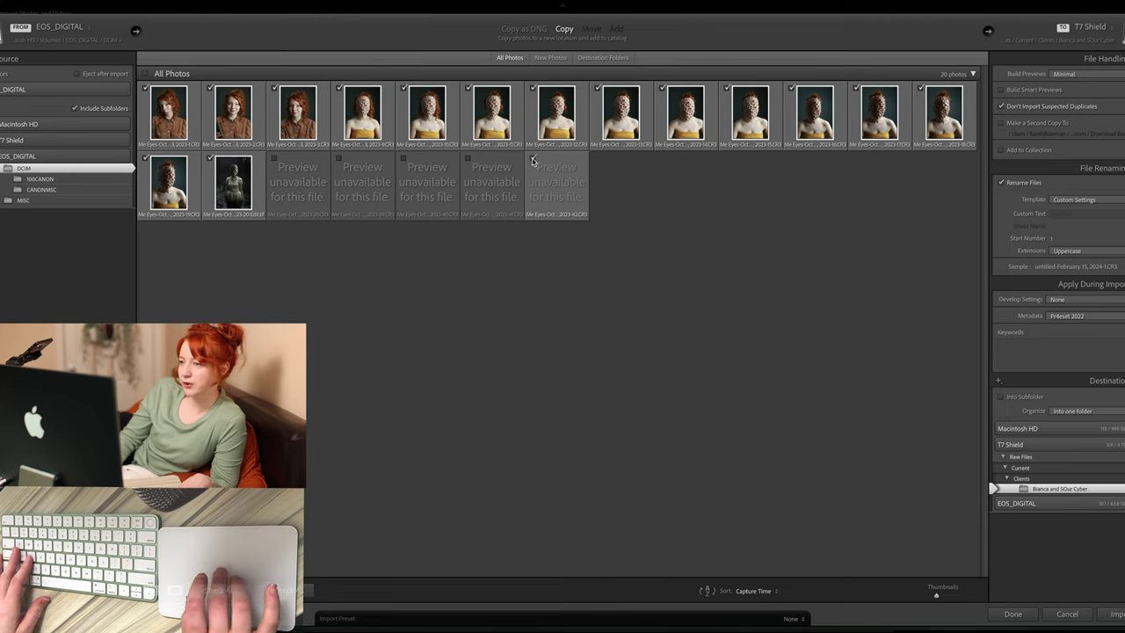
{"action": "left_click", "coordinate": [533, 159]}
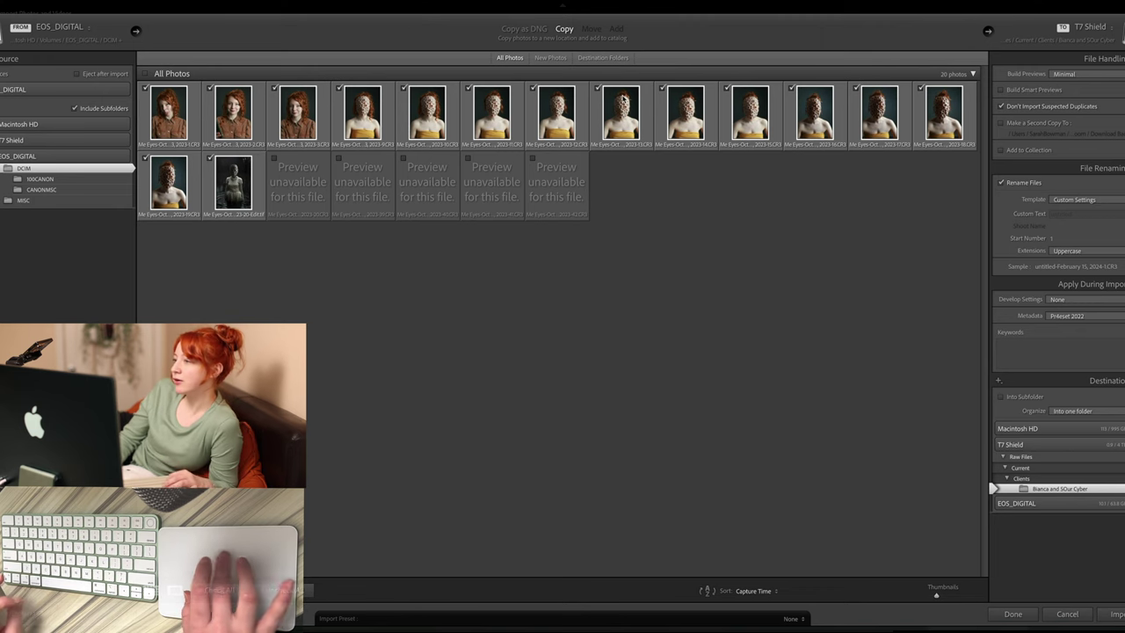
Set the File Renaming custom text to 'Ponyo Eye SHoot'.
{"action": "left_click", "coordinate": [1071, 215]}
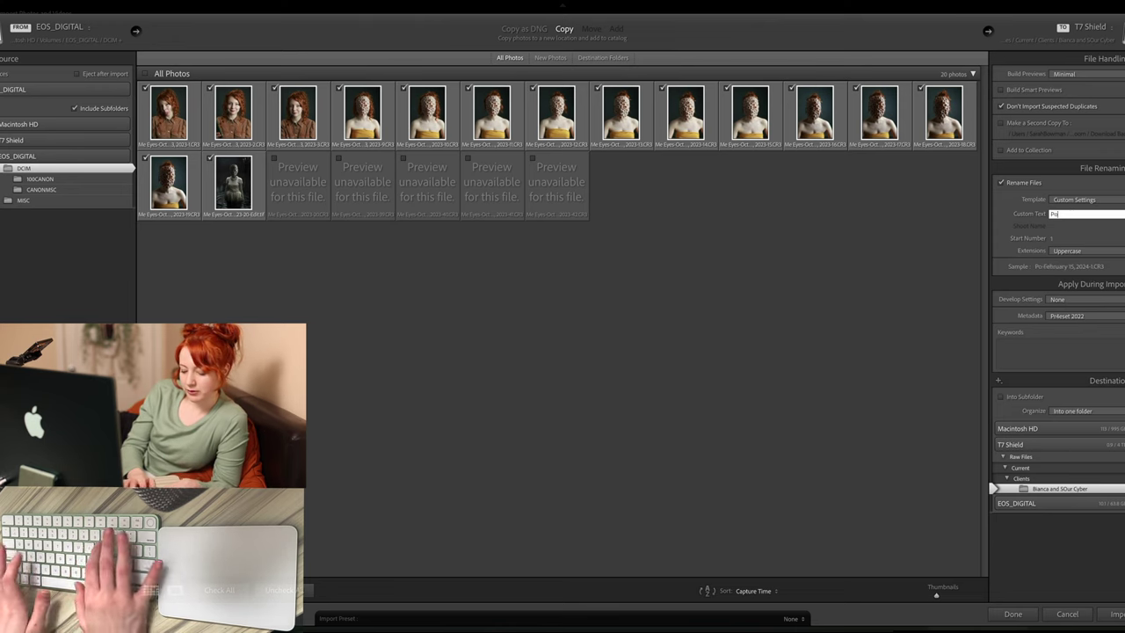
{"action": "type", "text": "Ponyo E"}
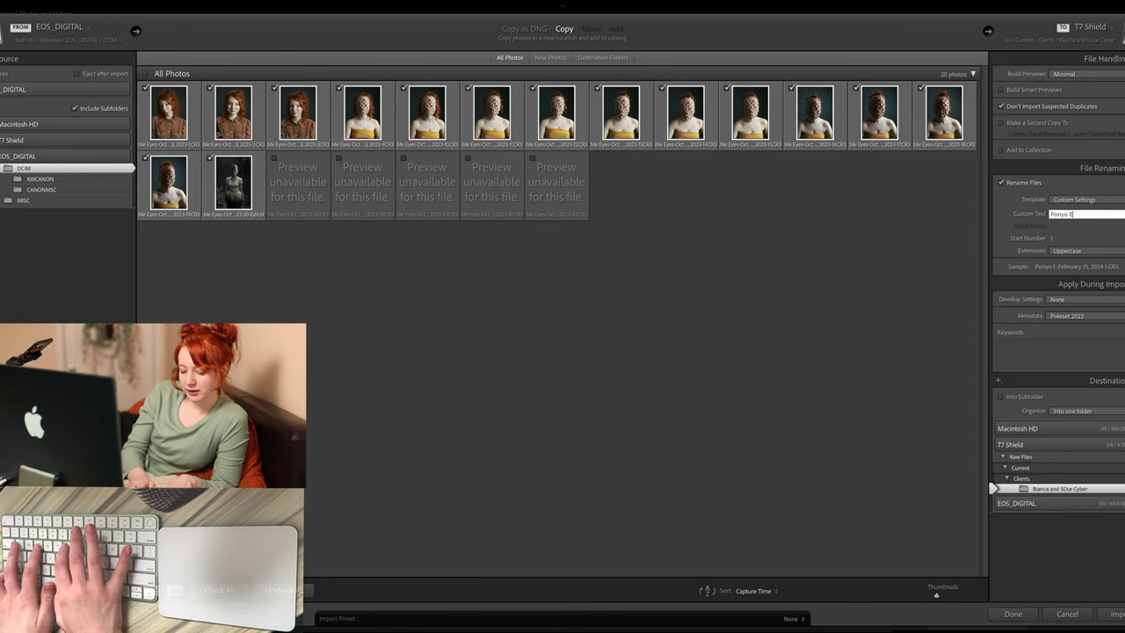
{"action": "type", "text": "ye SHoot"}
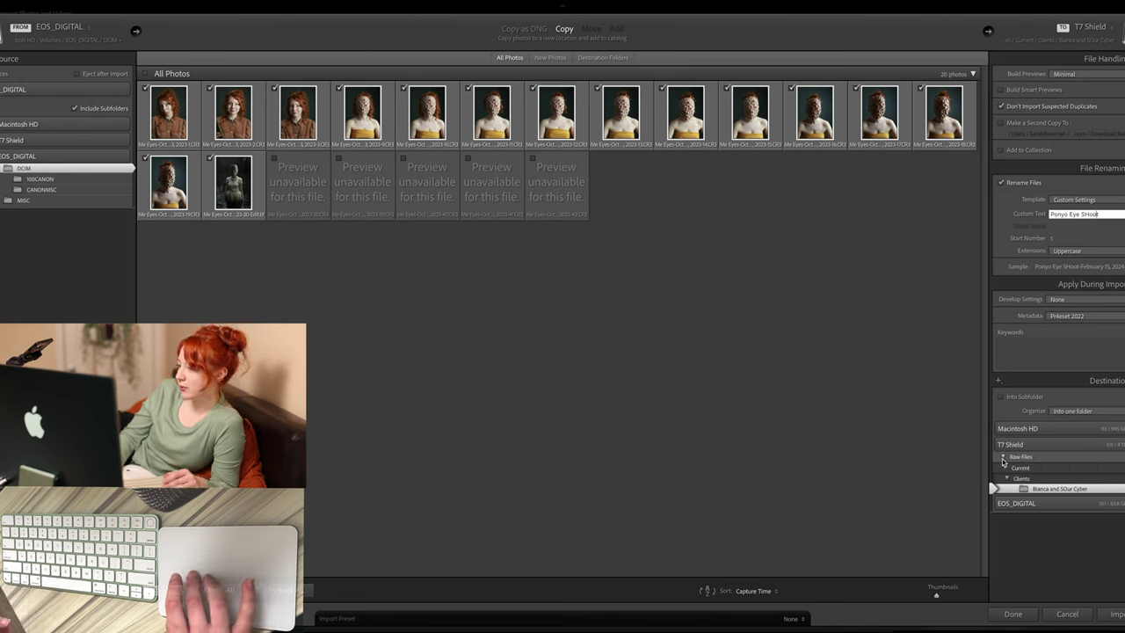
Create an ME folder inside Collabs, make it the destination, and import the photos.
{"action": "left_click", "coordinate": [1004, 458]}
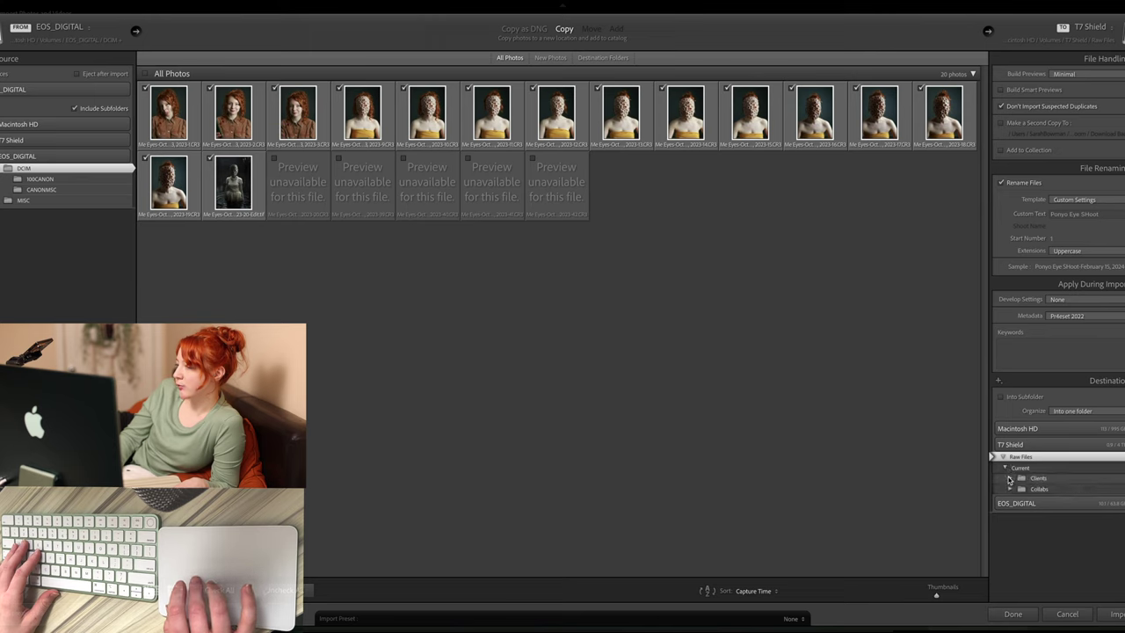
{"action": "left_click", "coordinate": [1010, 488]}
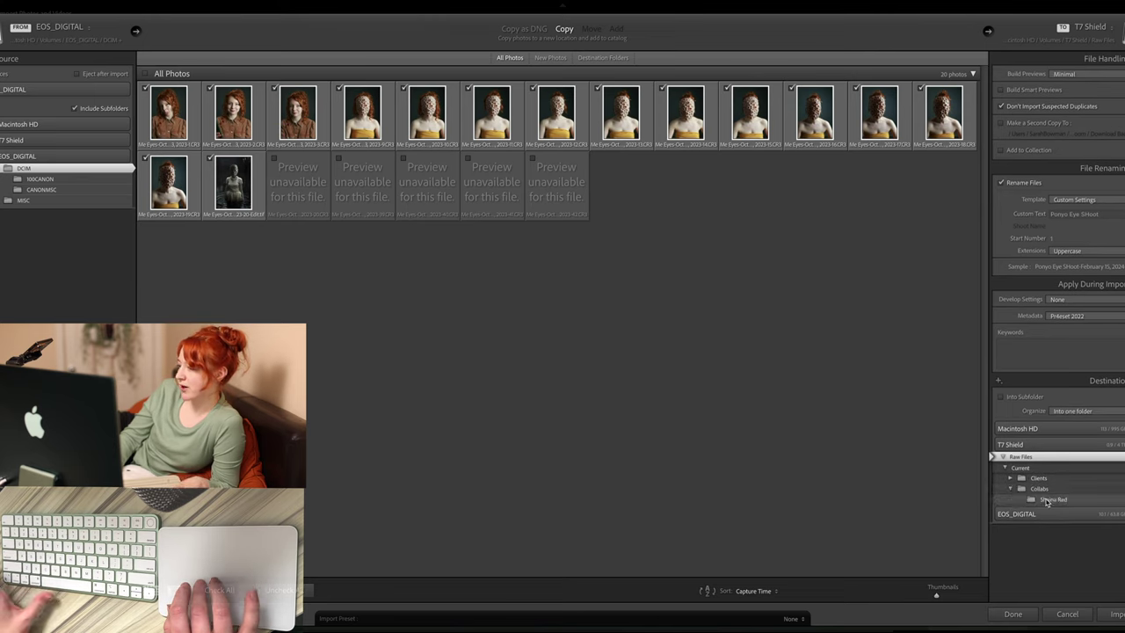
{"action": "right_click", "coordinate": [1051, 491]}
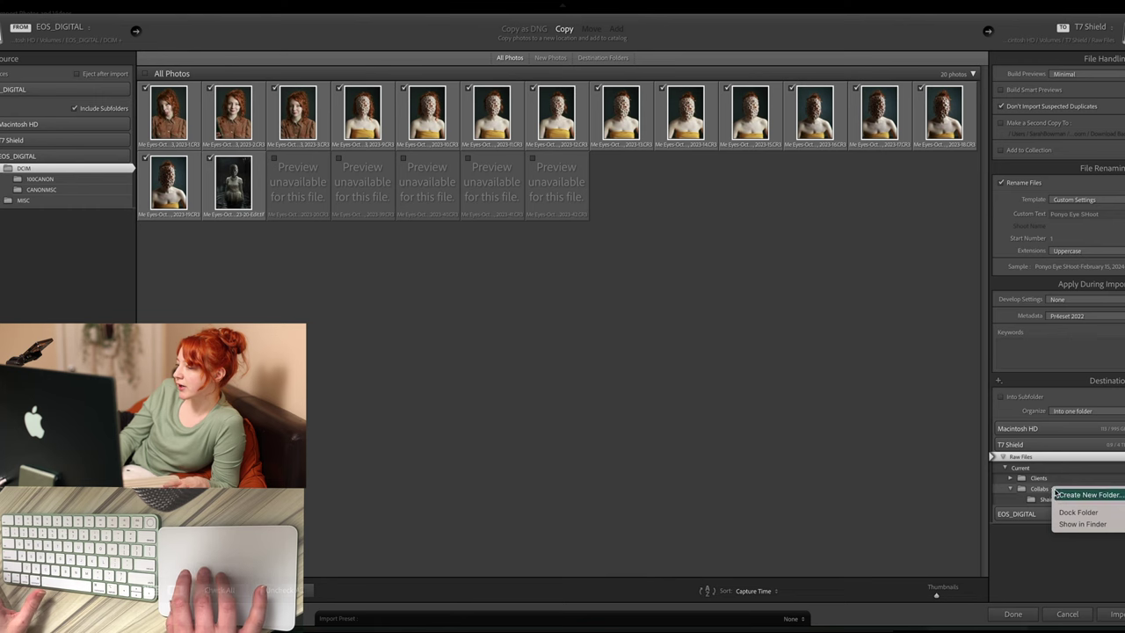
{"action": "left_click", "coordinate": [1060, 494]}
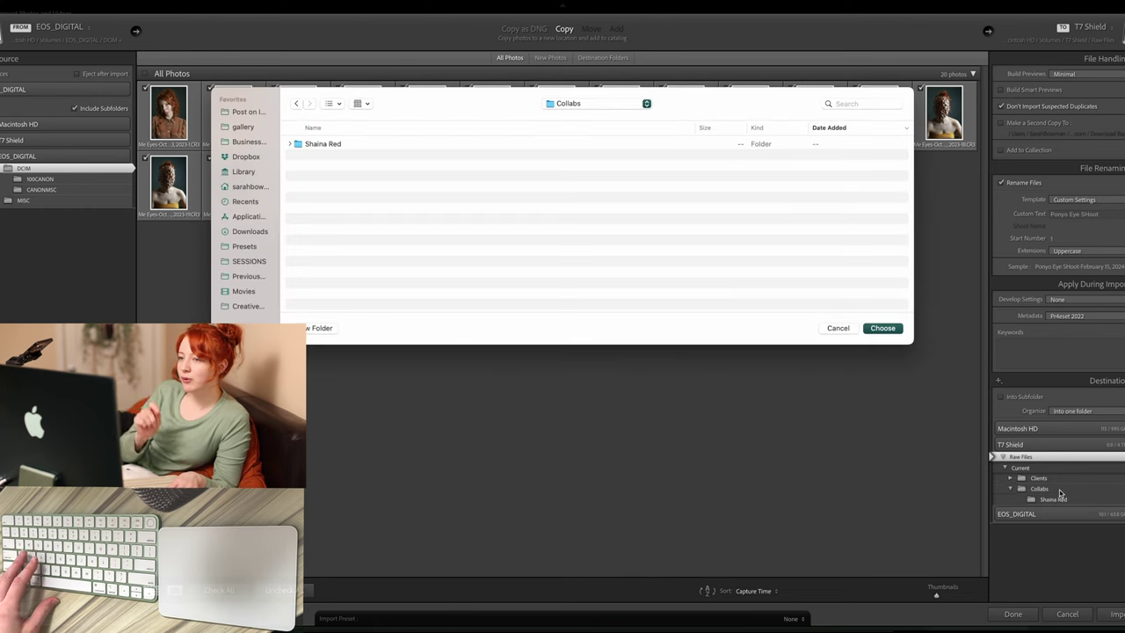
{"action": "left_click", "coordinate": [313, 331]}
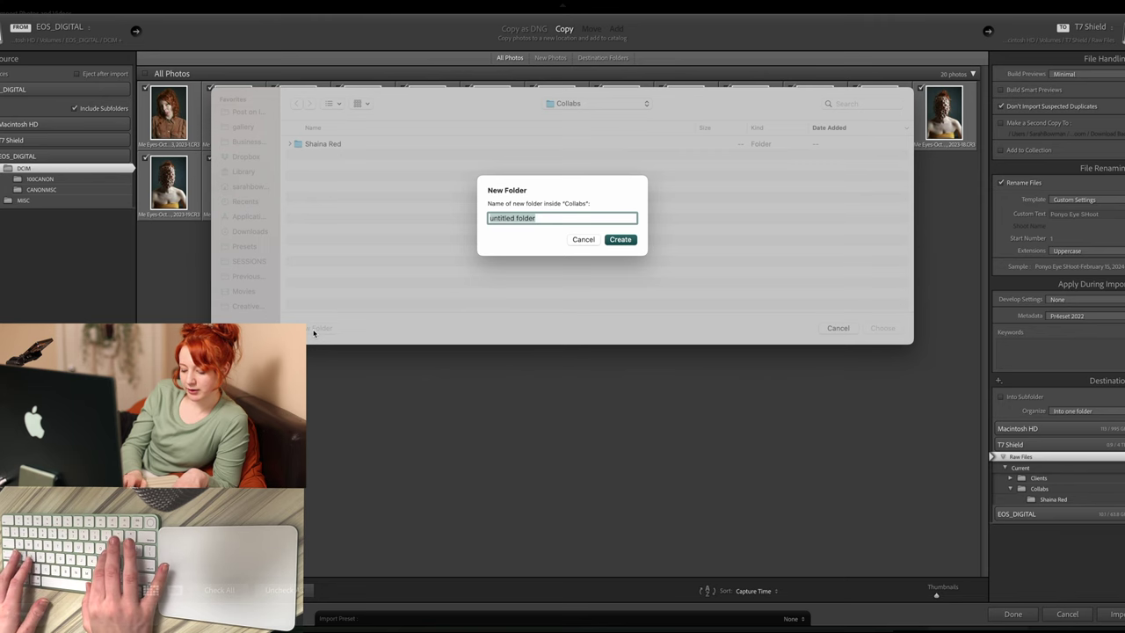
{"action": "type", "text": "ME"}
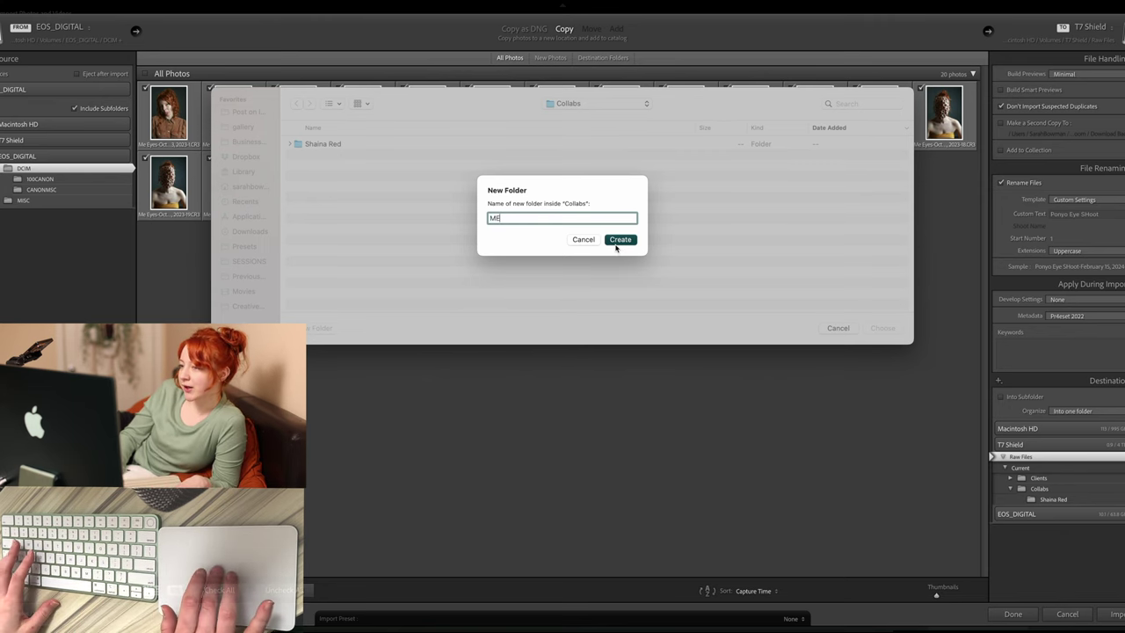
{"action": "left_click", "coordinate": [619, 240]}
{"action": "left_click", "coordinate": [883, 328]}
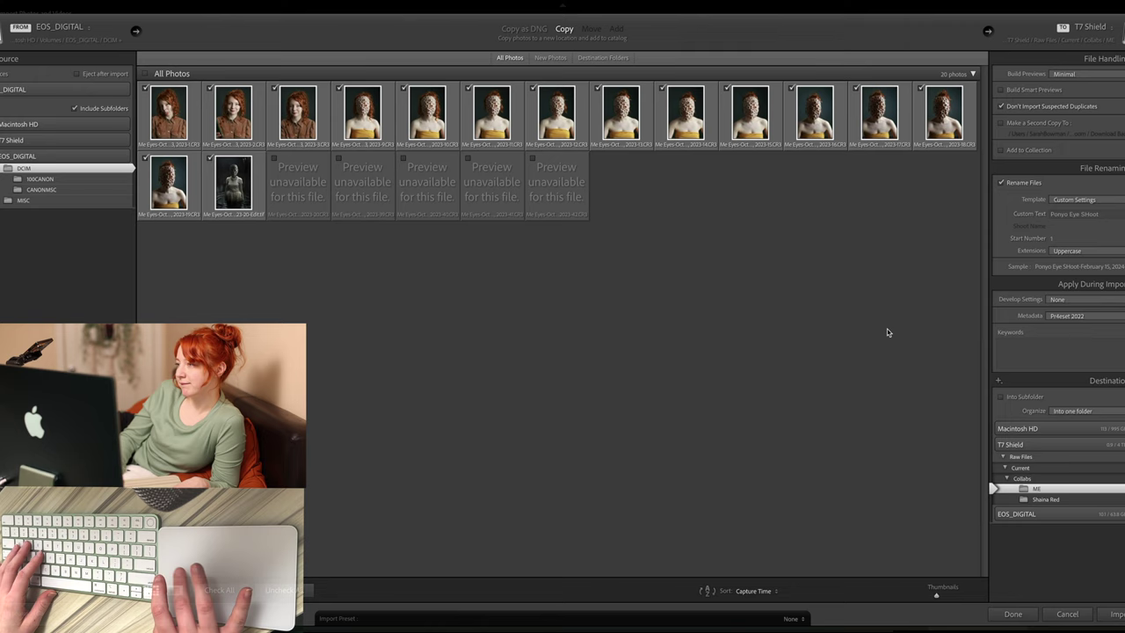
{"action": "left_click", "coordinate": [1115, 615]}
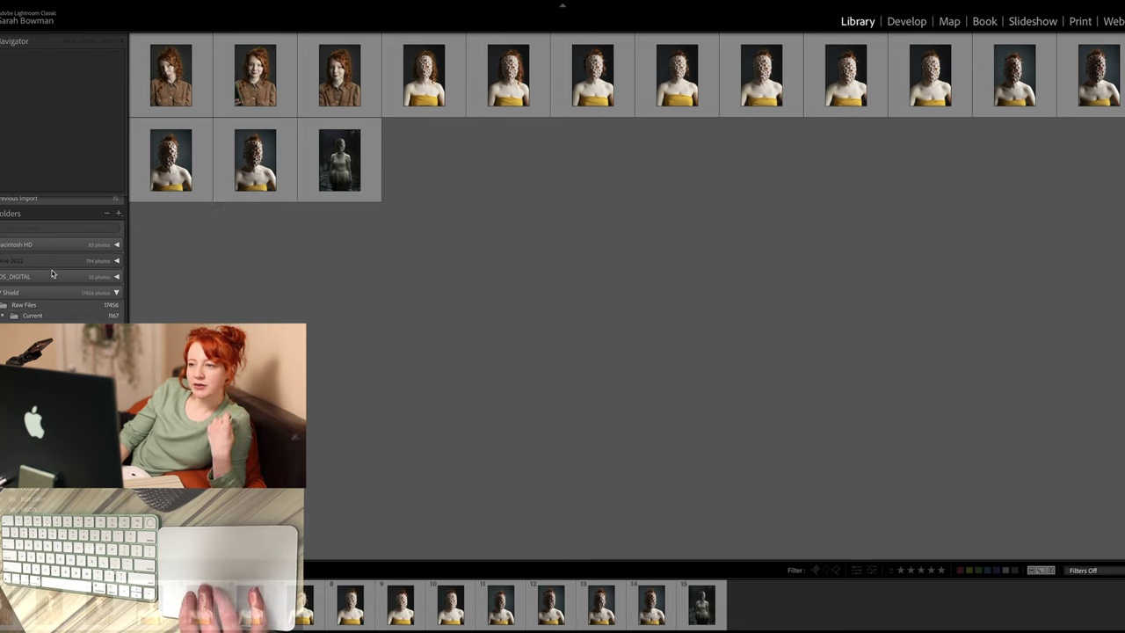
View the brown-shirt portrait full size, try 5/1/0 star ratings, and add it to Quick Collection.
{"action": "double_click", "coordinate": [347, 91]}
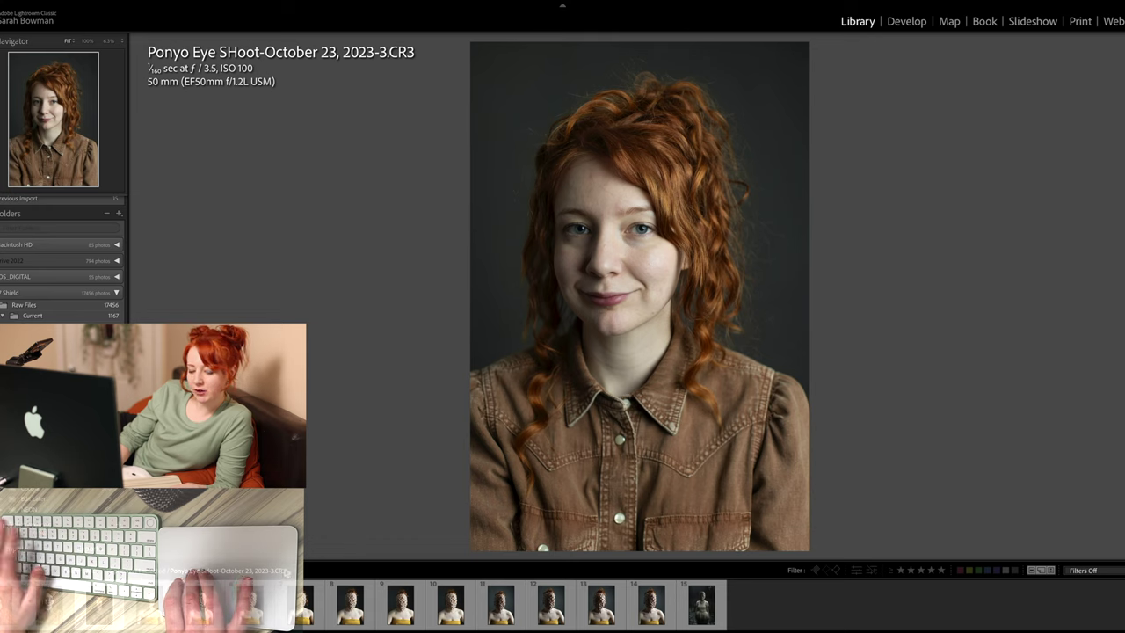
{"action": "key", "text": "5"}
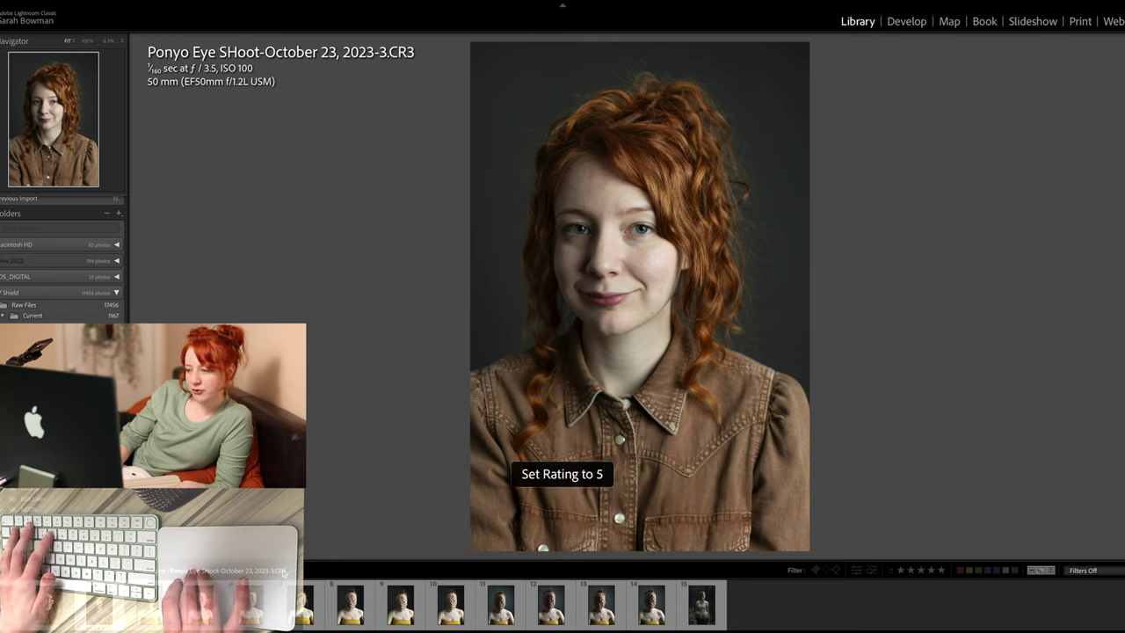
{"action": "key", "text": "1"}
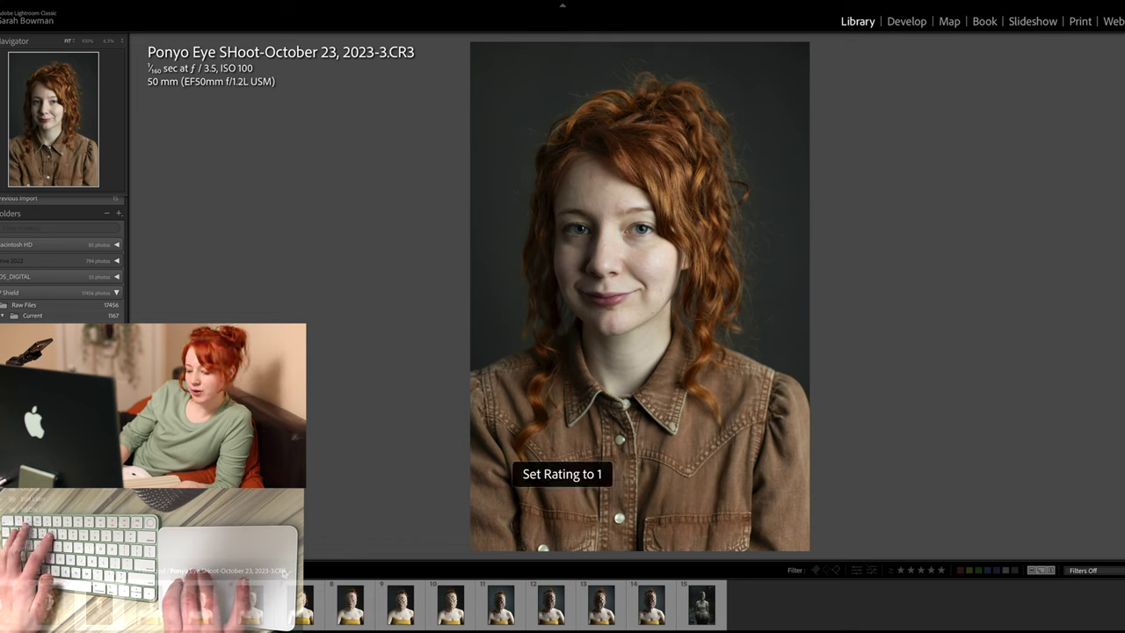
{"action": "key", "text": "0"}
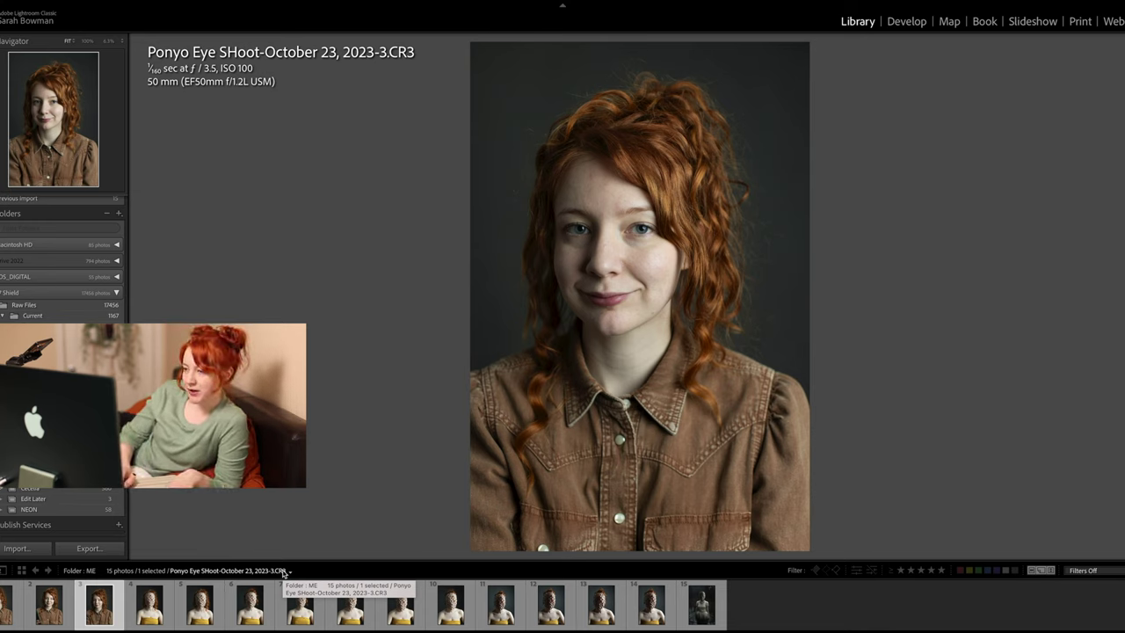
{"action": "key", "text": "b"}
Step forward to the fifteenth photo, the masked figure standing in water.
{"action": "key", "text": "Right"}
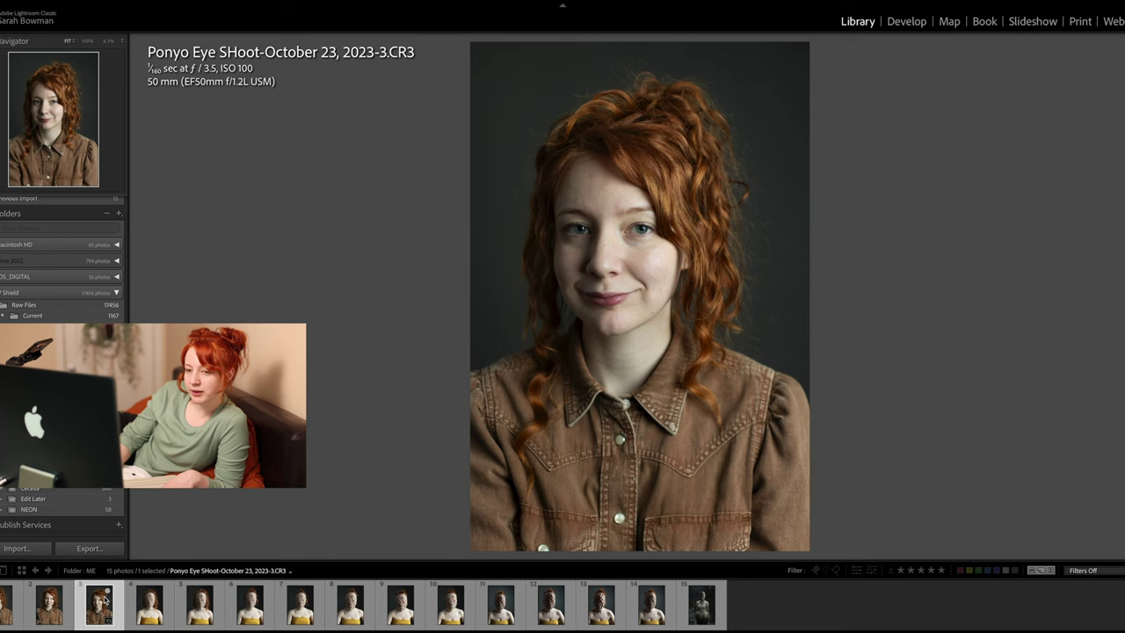
{"action": "key", "text": "Right"}
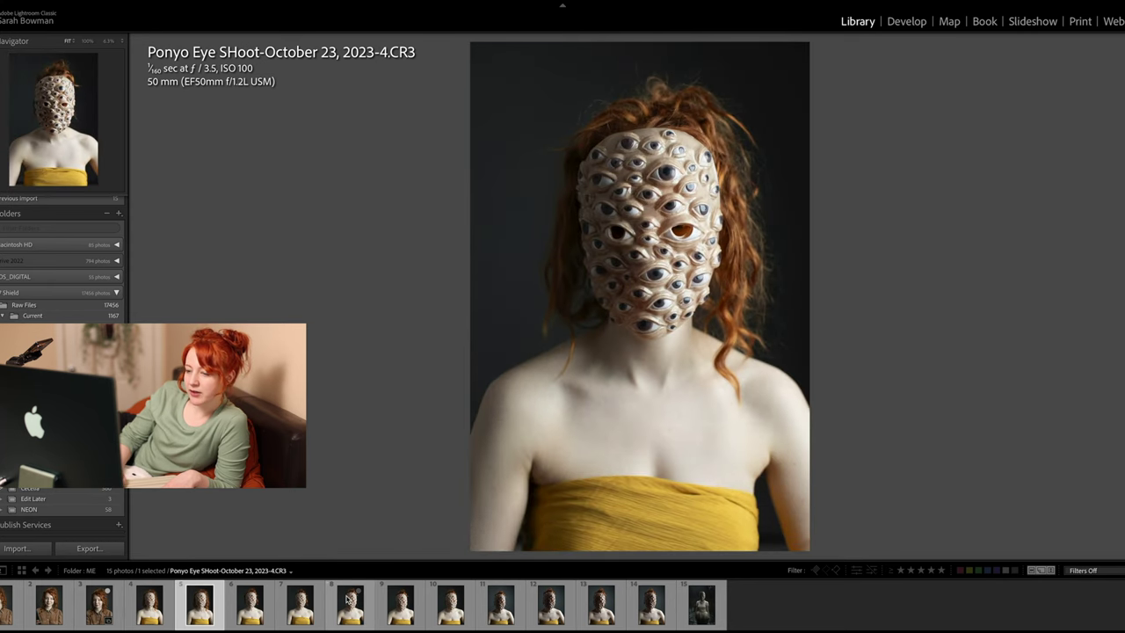
{"action": "key", "text": "Right"}
{"action": "key", "text": "Right"}
{"action": "key", "text": "Right"}
{"action": "key", "text": "Right"}
{"action": "key", "text": "Right"}
{"action": "key", "text": "Right"}
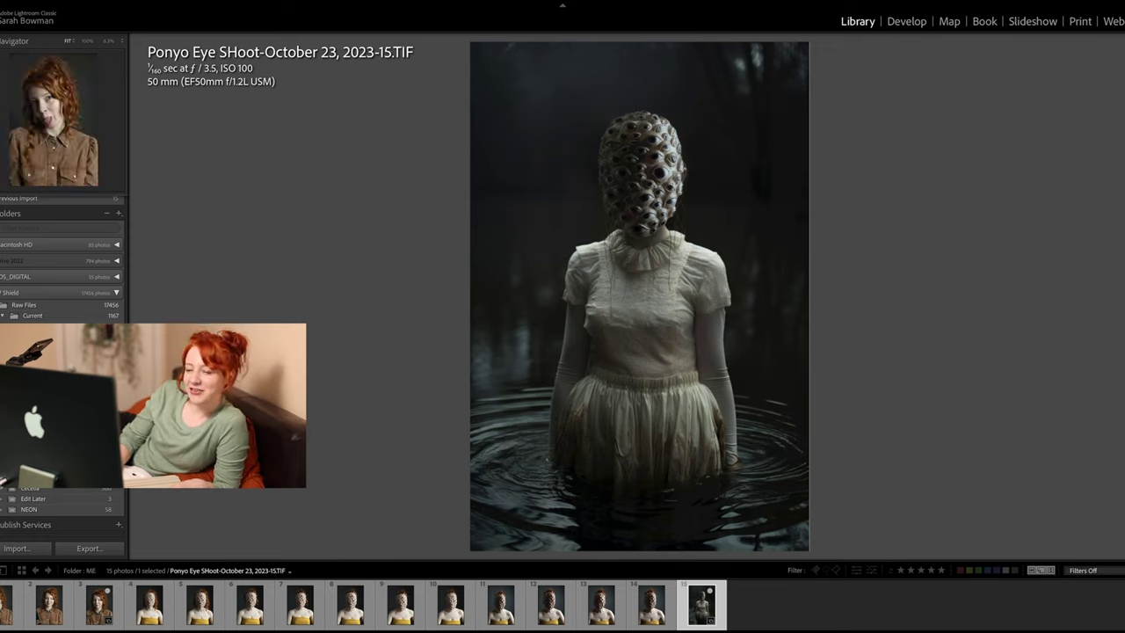
{"action": "scroll", "coordinate": [34, 249], "scroll_direction": "up", "scroll_amount": 3}
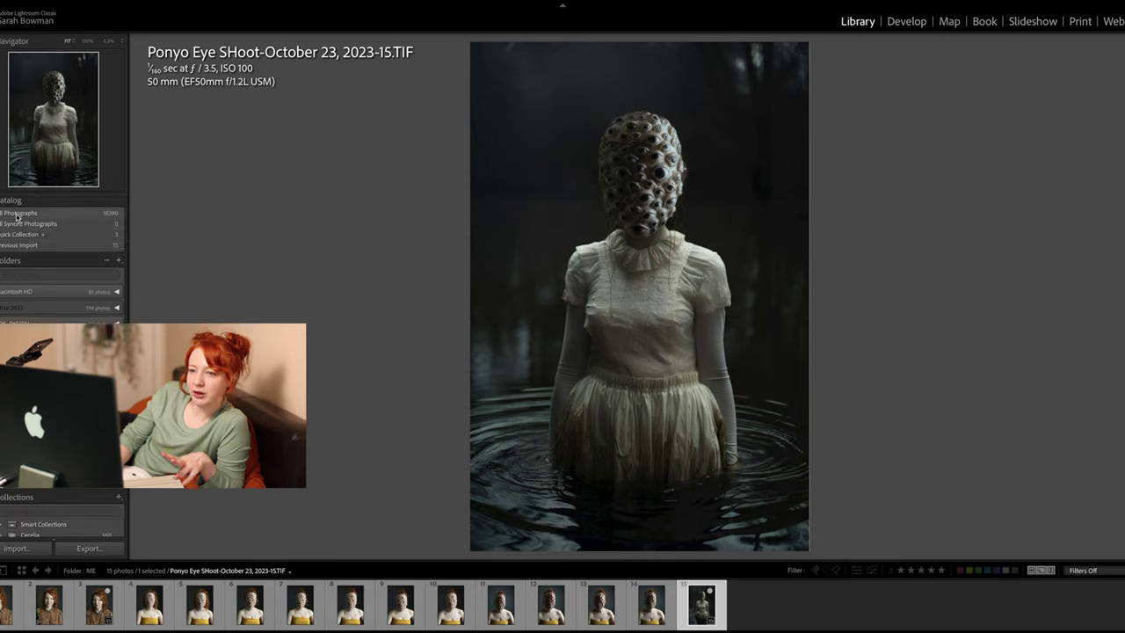
Filter to the Quick Collection and send the portrait to Photoshop 2024 via Edit In.
{"action": "left_click", "coordinate": [46, 239]}
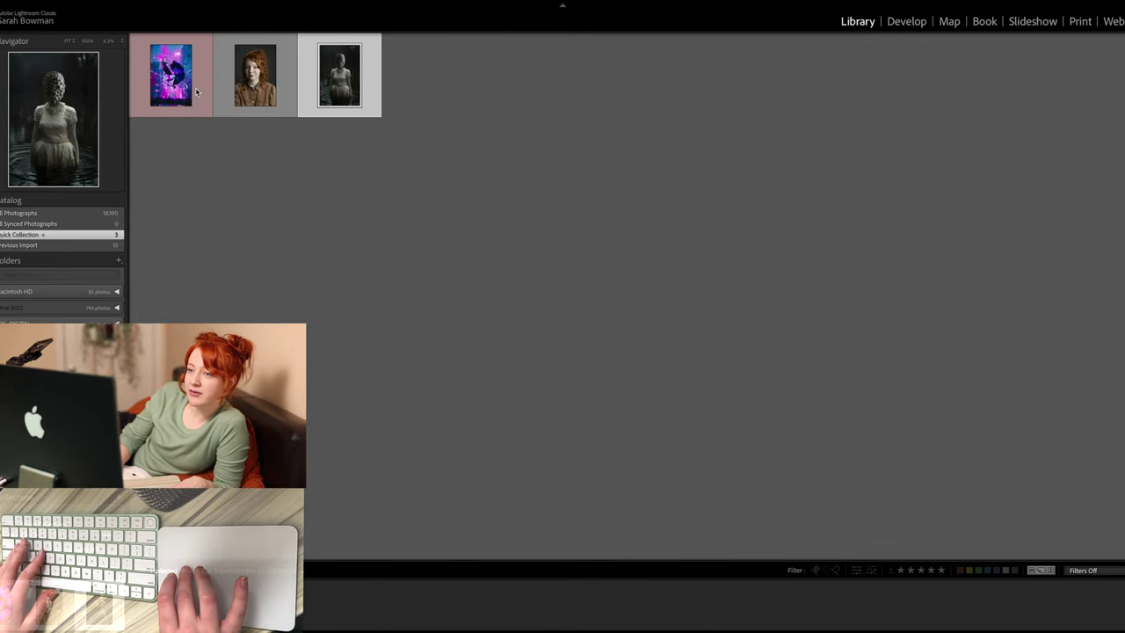
{"action": "double_click", "coordinate": [167, 88]}
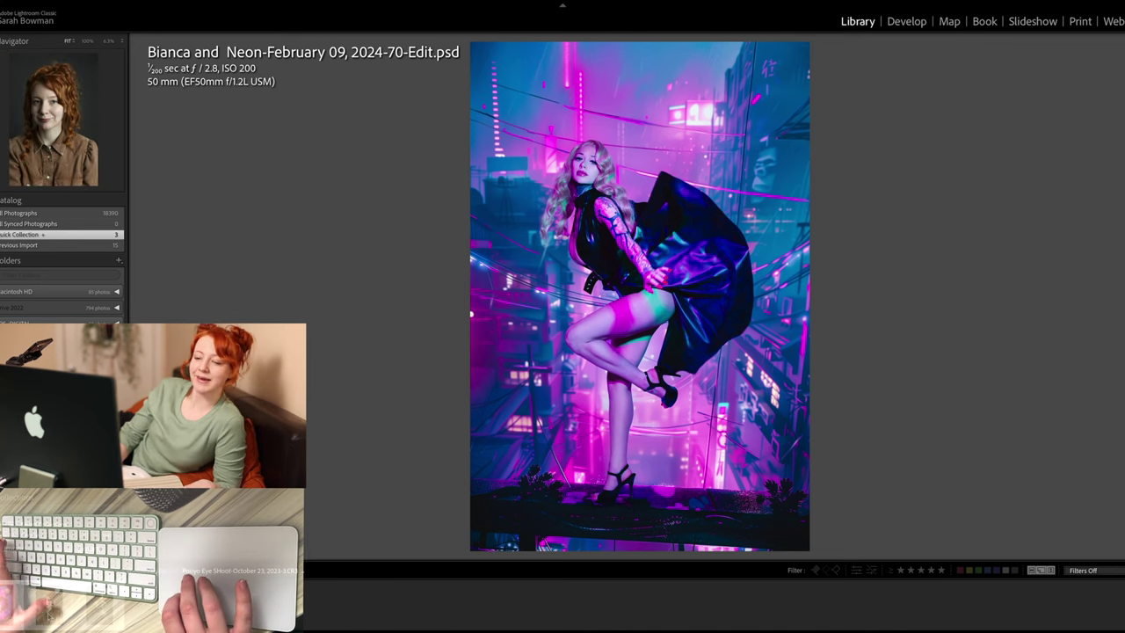
{"action": "key", "text": "Right"}
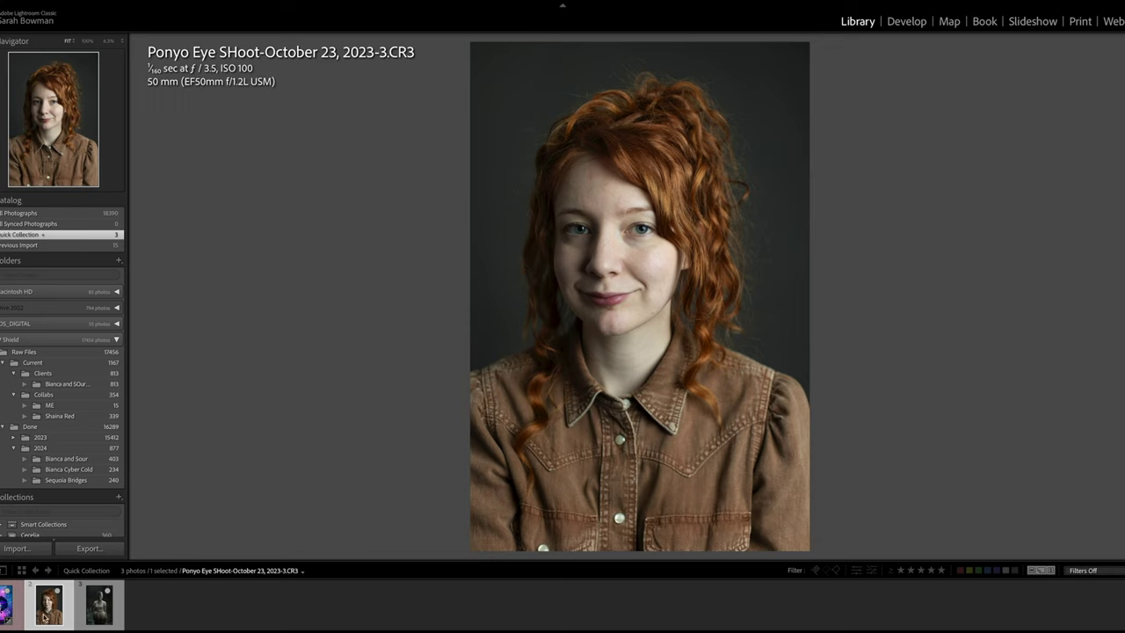
{"action": "right_click", "coordinate": [45, 607]}
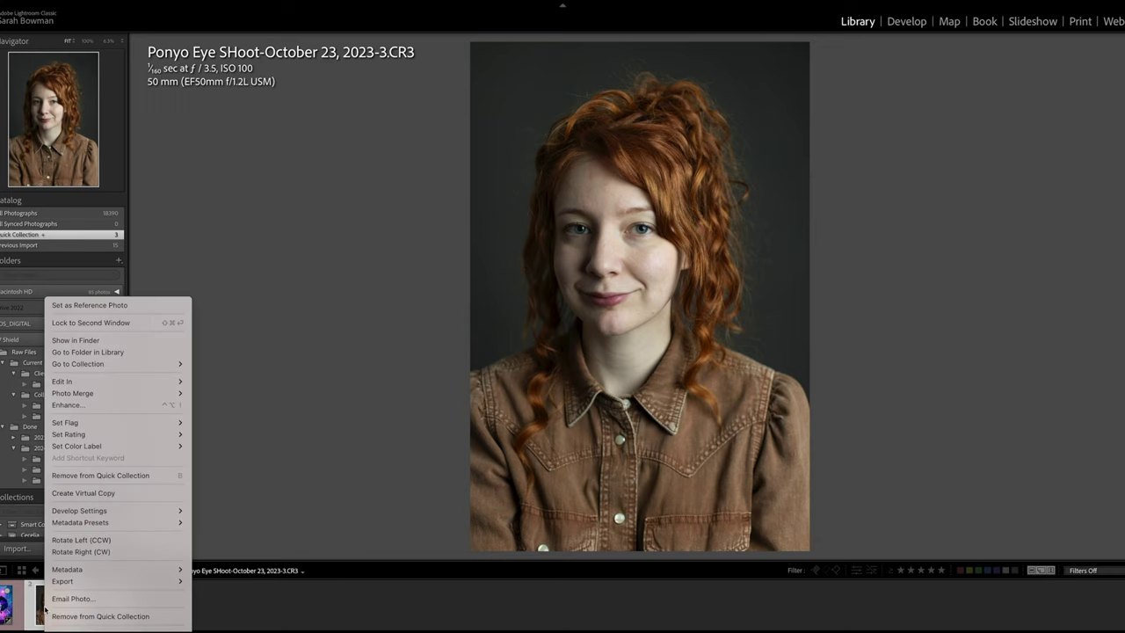
{"action": "mouse_move", "coordinate": [115, 381]}
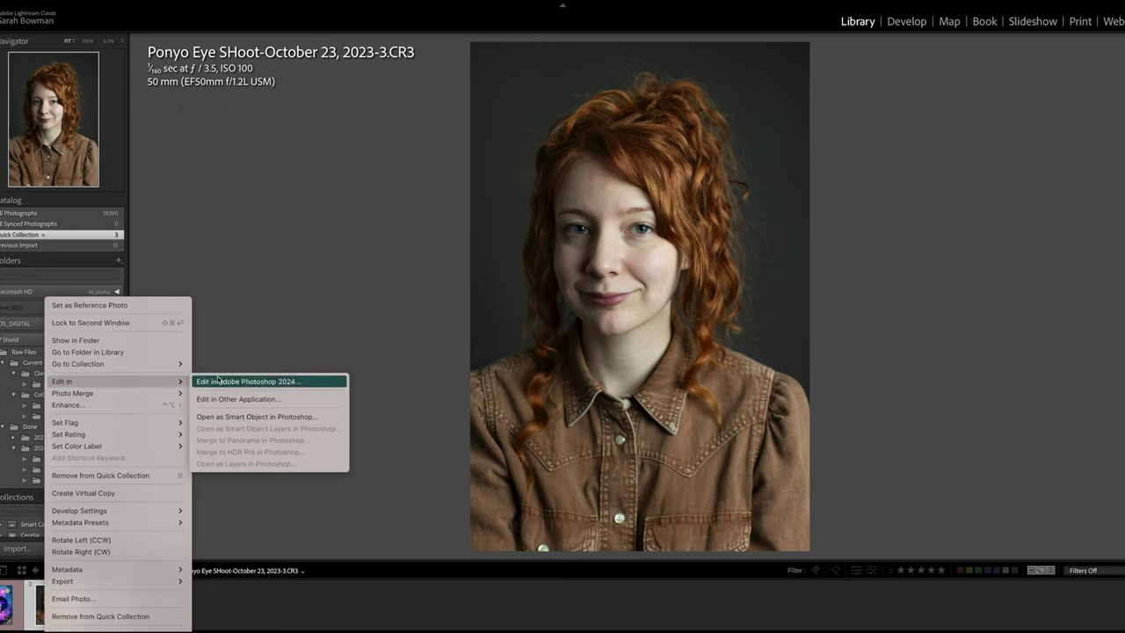
{"action": "left_click", "coordinate": [219, 382]}
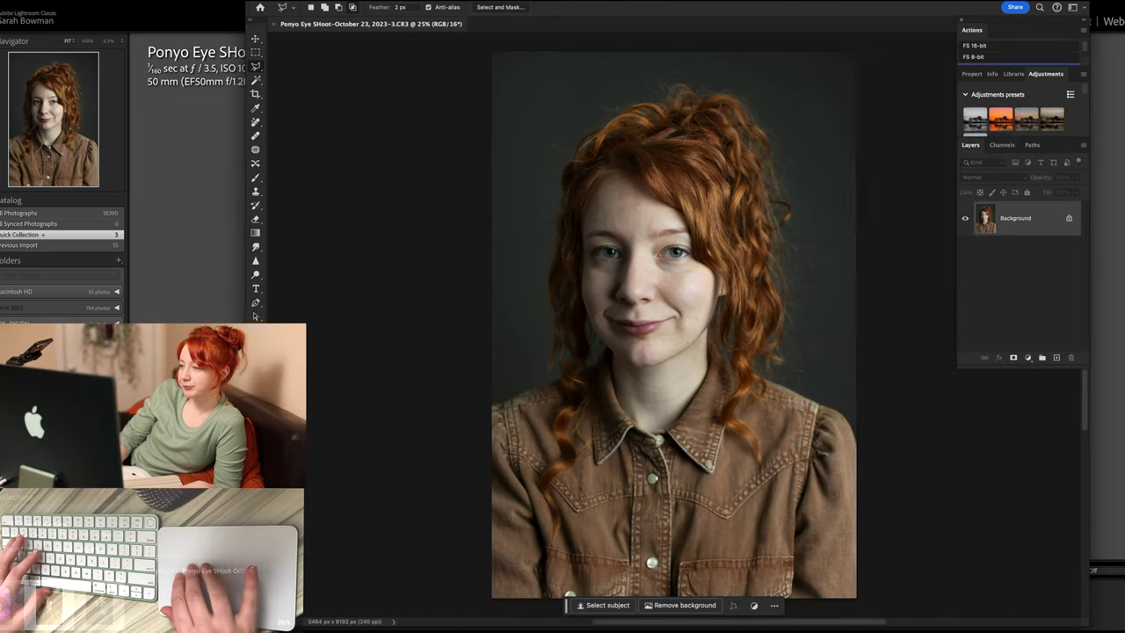
Zoom in and out on the portrait to inspect the face.
{"action": "scroll", "coordinate": [593, 243], "scroll_direction": "up", "scroll_amount": 3}
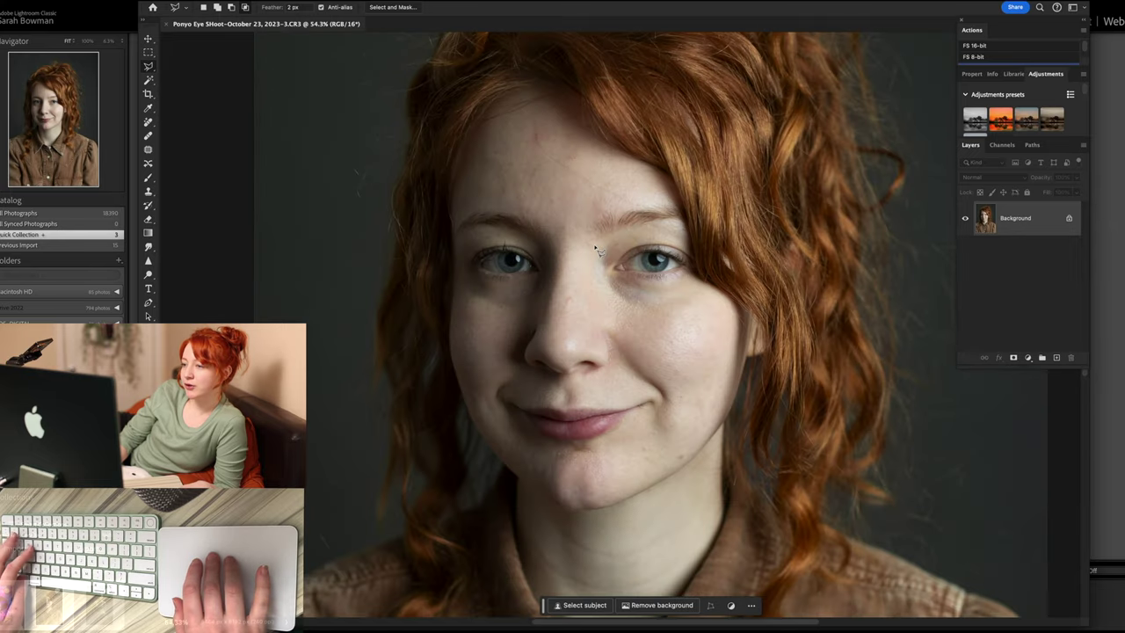
{"action": "scroll", "coordinate": [594, 244], "scroll_direction": "up", "scroll_amount": 3}
{"action": "scroll", "coordinate": [594, 244], "scroll_direction": "down", "scroll_amount": 2}
{"action": "scroll", "coordinate": [583, 234], "scroll_direction": "up", "scroll_amount": 4}
{"action": "scroll", "coordinate": [553, 211], "scroll_direction": "down", "scroll_amount": 4}
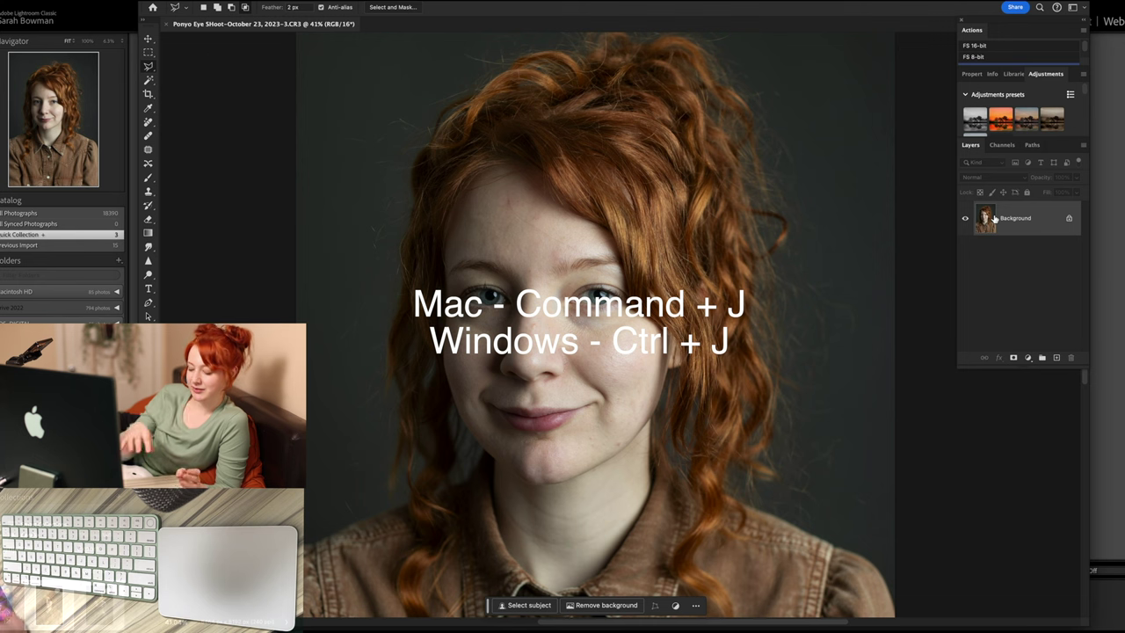
Duplicate the background and run the FS 16-bit action with a 10-pixel Gaussian Blur.
{"action": "key", "text": "super+j"}
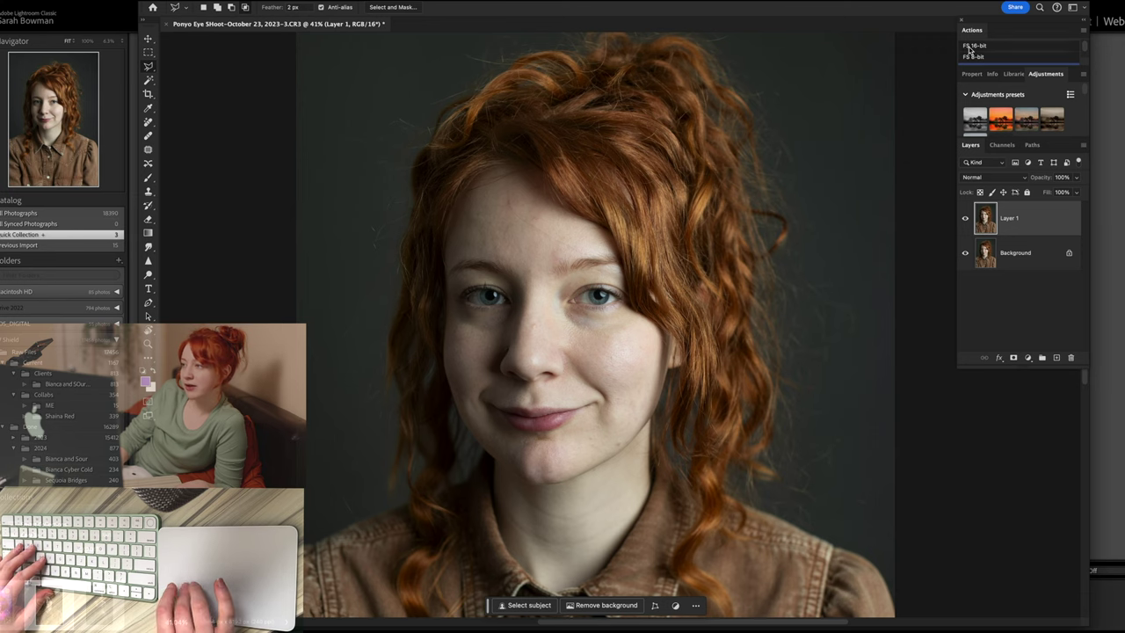
{"action": "left_click", "coordinate": [969, 48]}
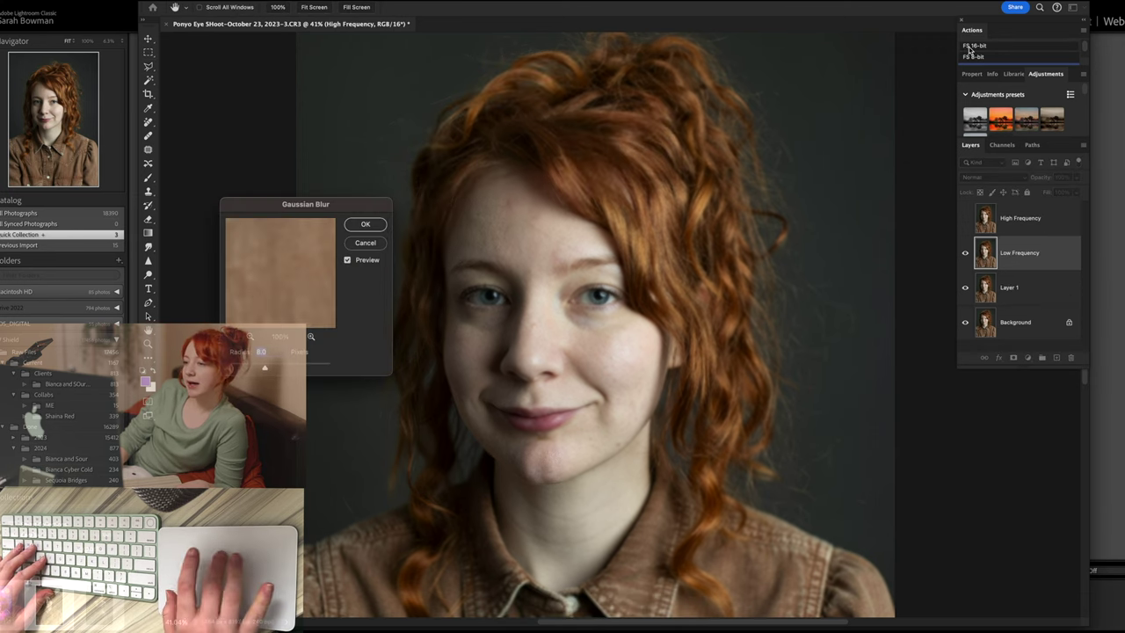
{"action": "left_click", "coordinate": [541, 284]}
{"action": "left_click_drag", "start_coordinate": [584, 296], "coordinate": [591, 330]}
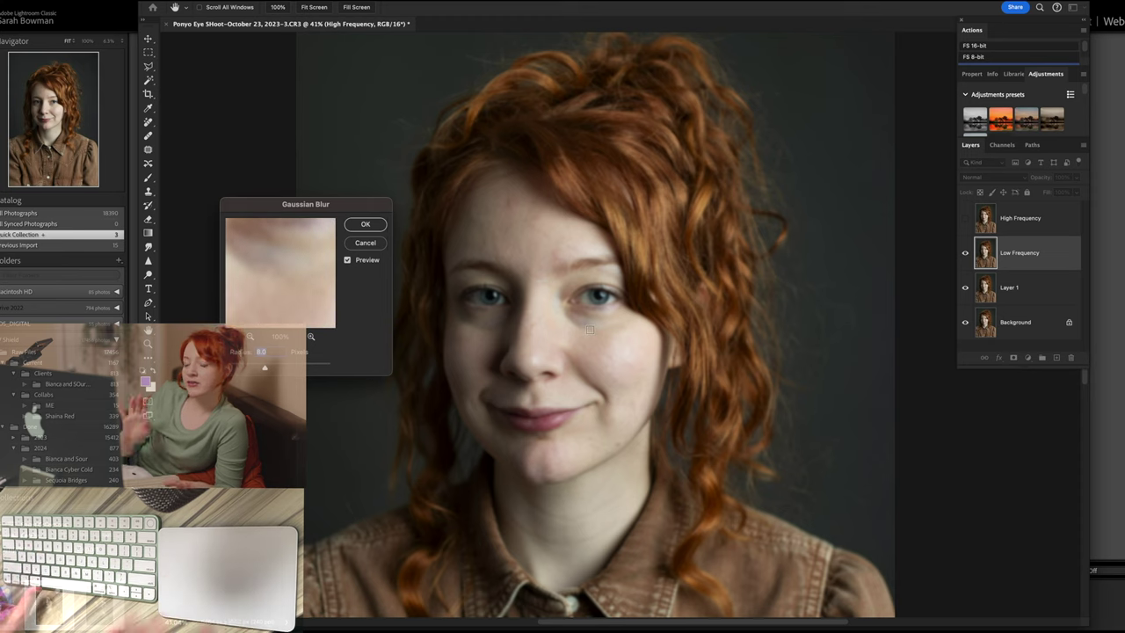
{"action": "left_click", "coordinate": [584, 303]}
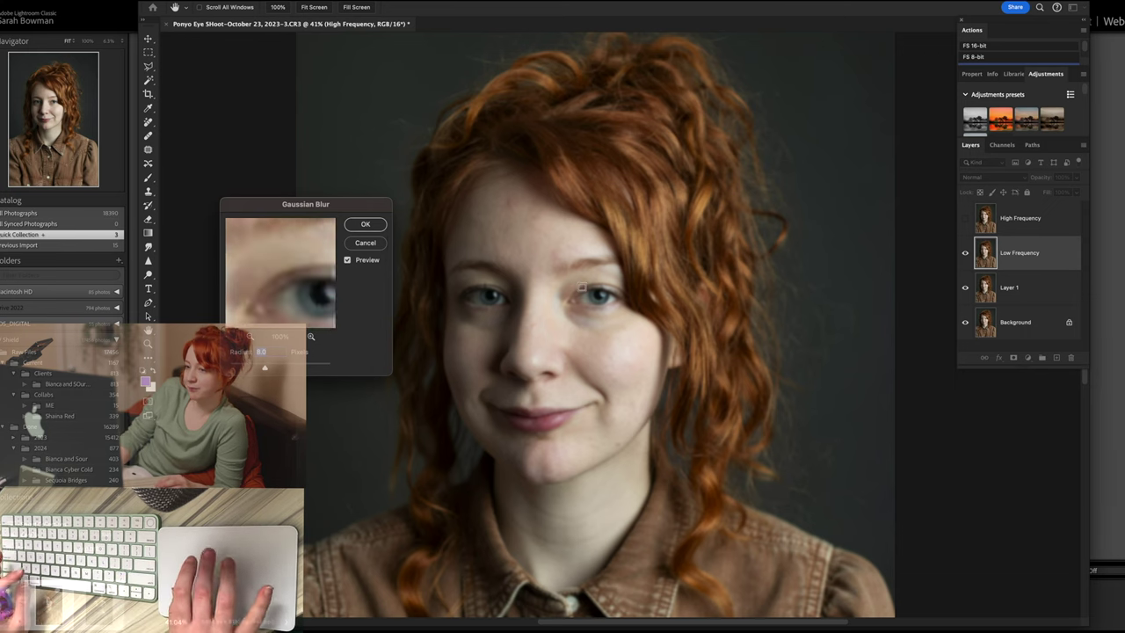
{"action": "type", "text": "12"}
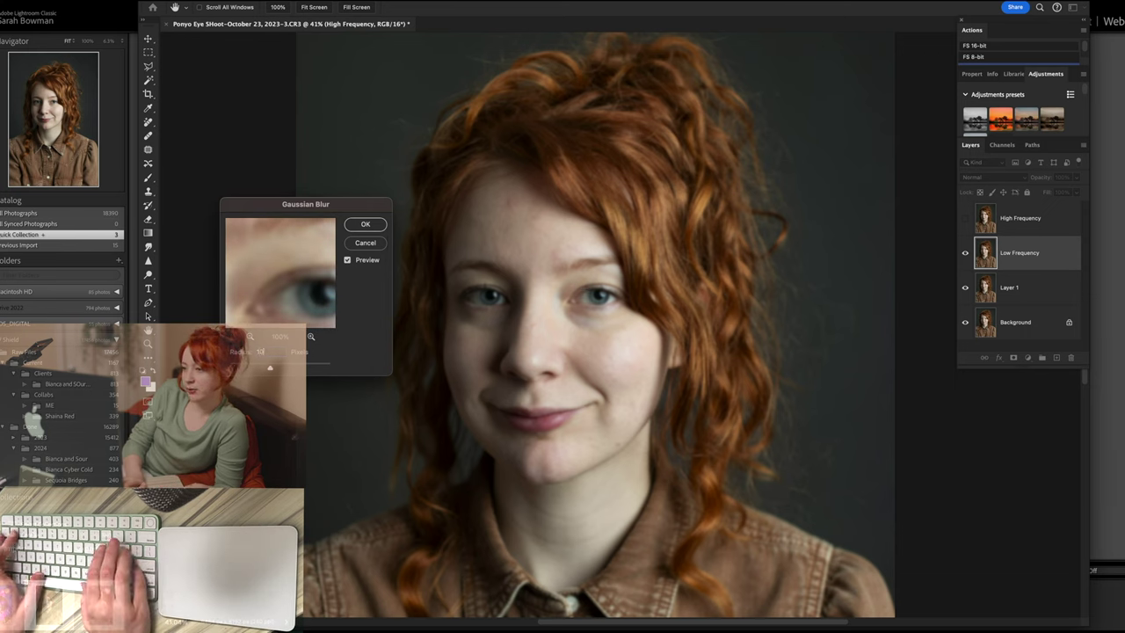
{"action": "left_click", "coordinate": [614, 323]}
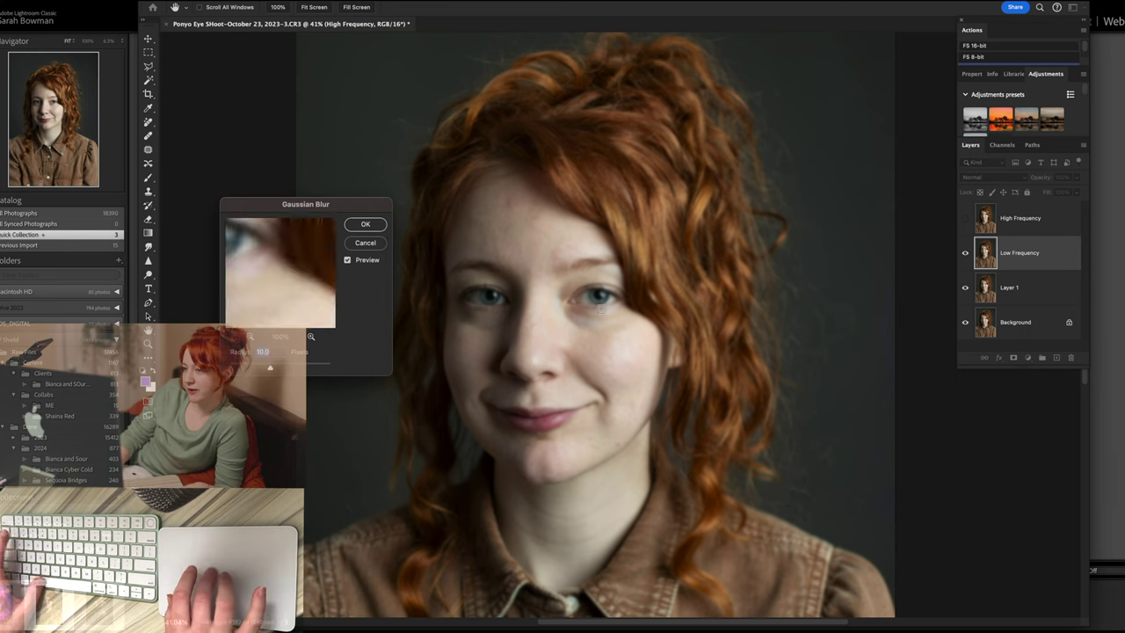
{"action": "left_click", "coordinate": [373, 228]}
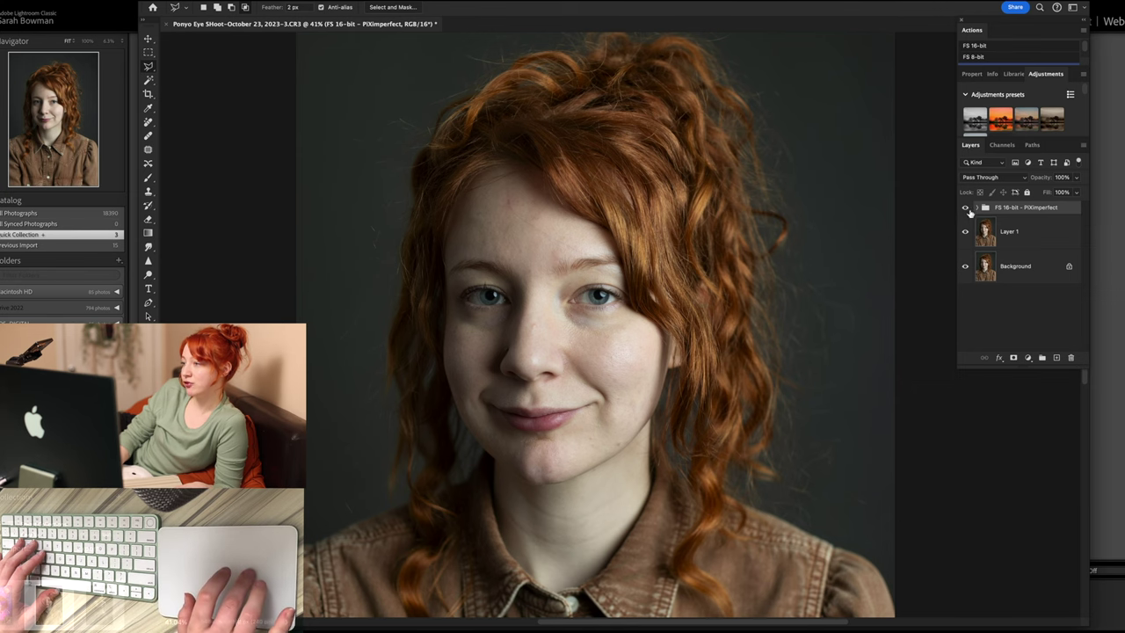
Expand the frequency separation group and toggle High Frequency to compare the blurred layer.
{"action": "left_click", "coordinate": [978, 209]}
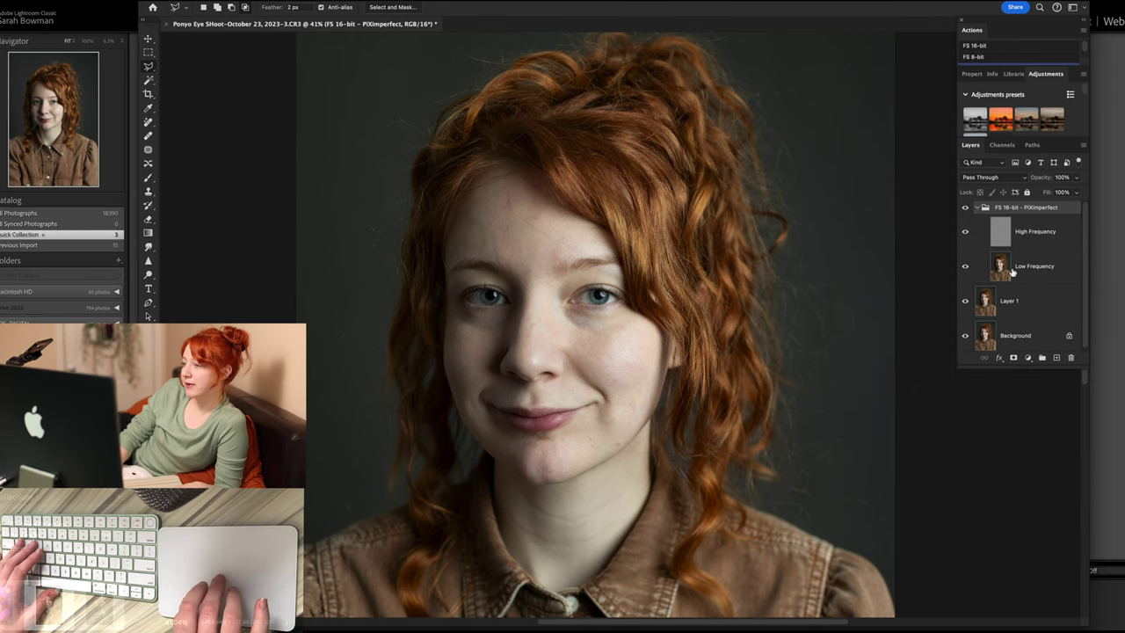
{"action": "left_click", "coordinate": [1013, 268]}
{"action": "left_click", "coordinate": [965, 231]}
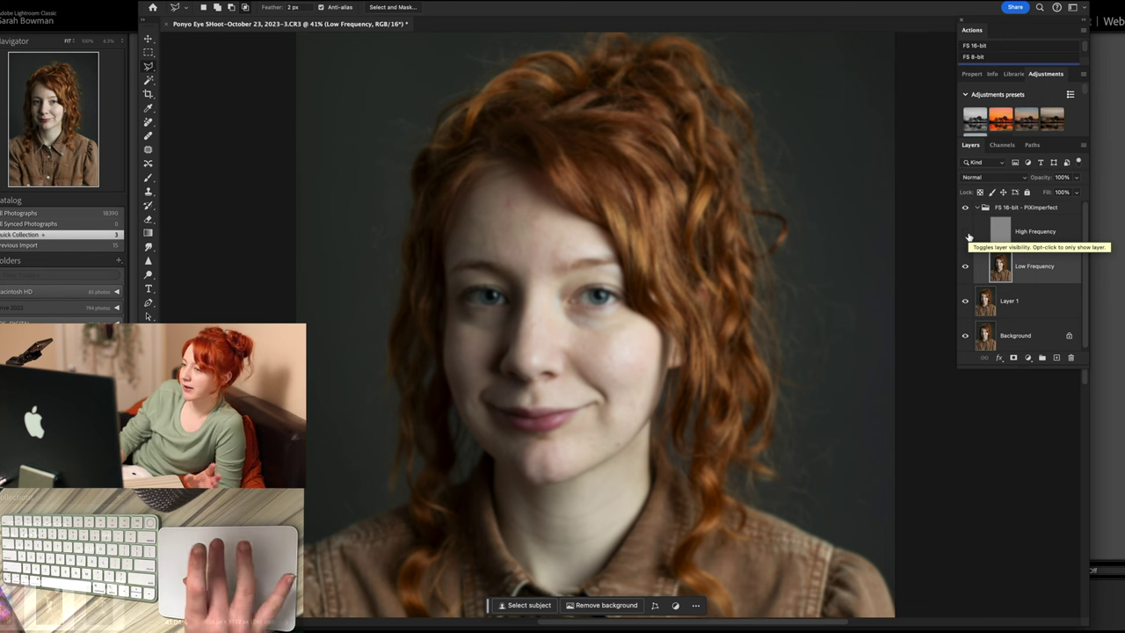
{"action": "left_click", "coordinate": [967, 232]}
Rename the High Frequency layer to Texture, viewing it on its own.
{"action": "left_click", "coordinate": [965, 266]}
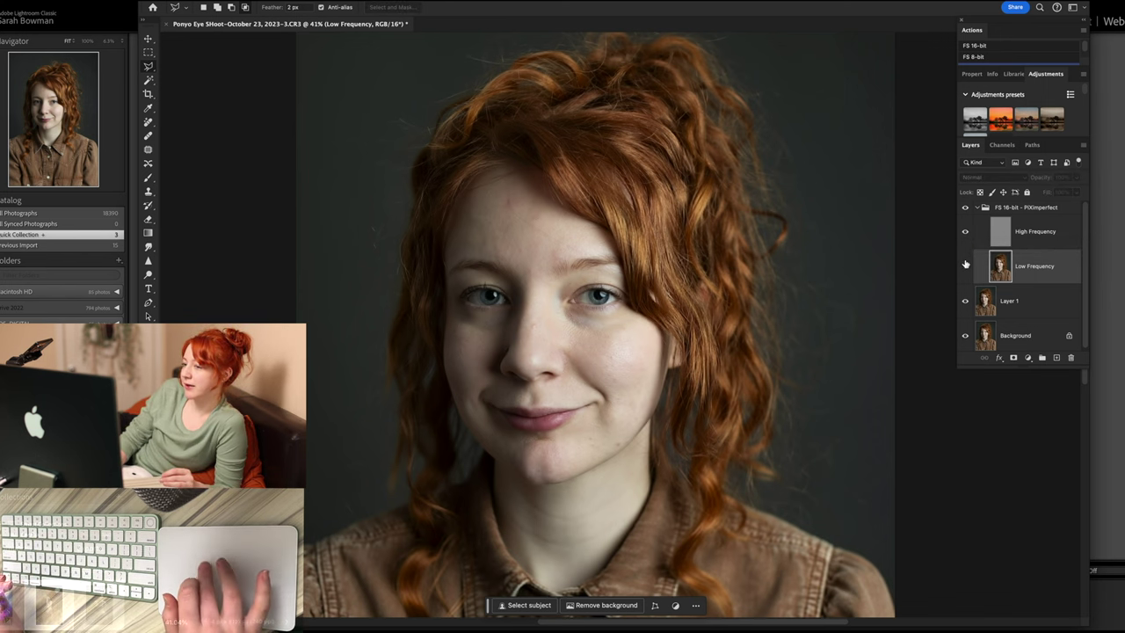
{"action": "left_click", "coordinate": [965, 335]}
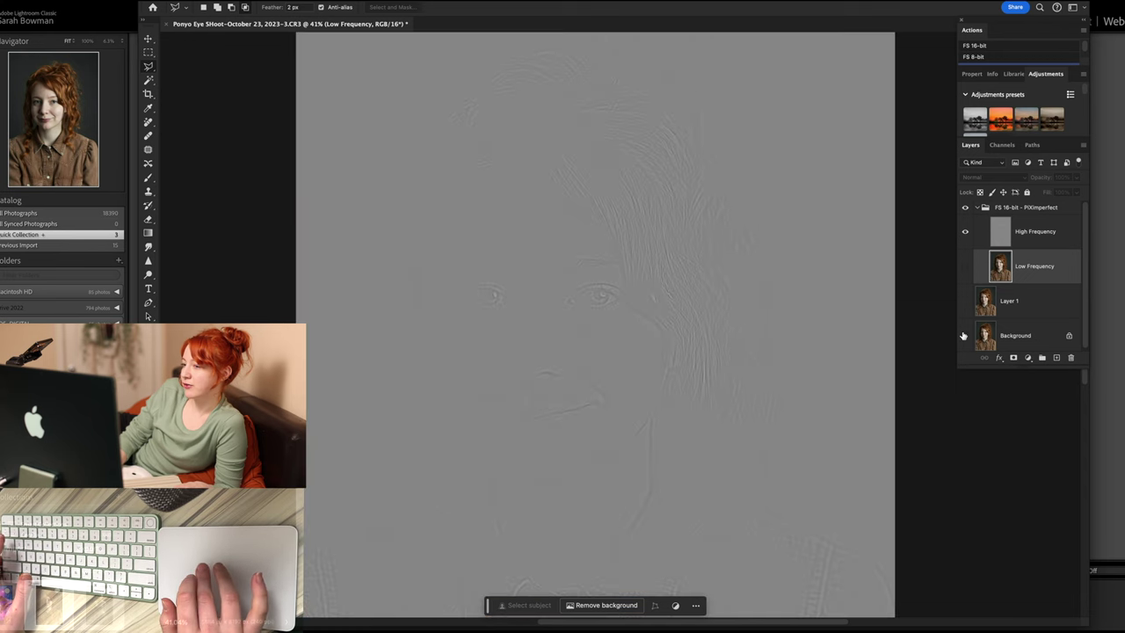
{"action": "double_click", "coordinate": [1035, 231]}
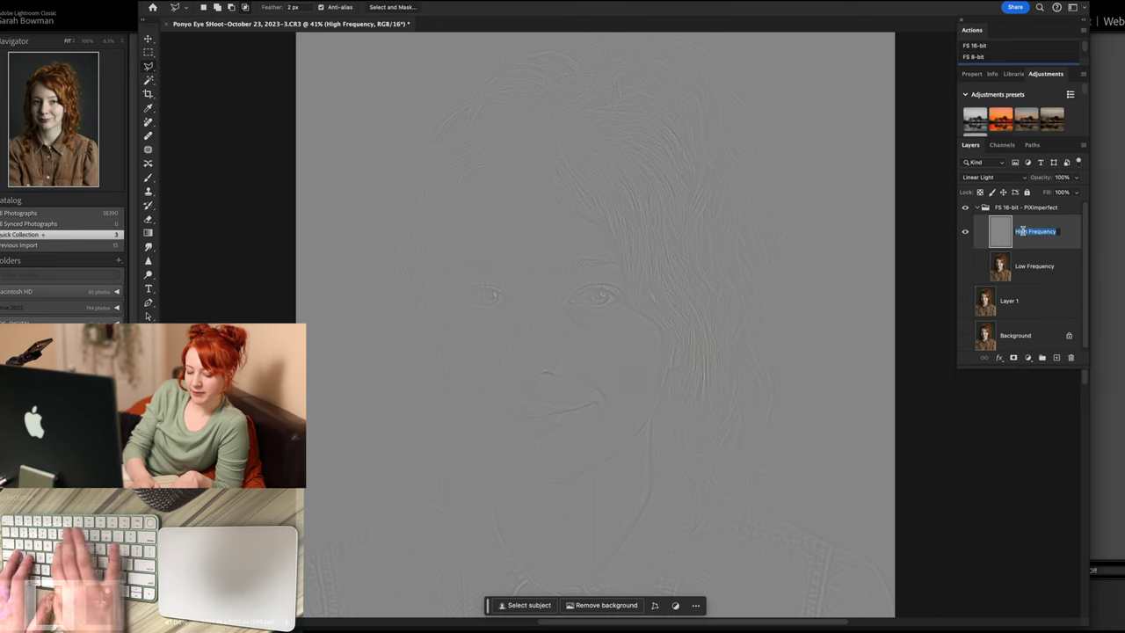
{"action": "type", "text": "Texture"}
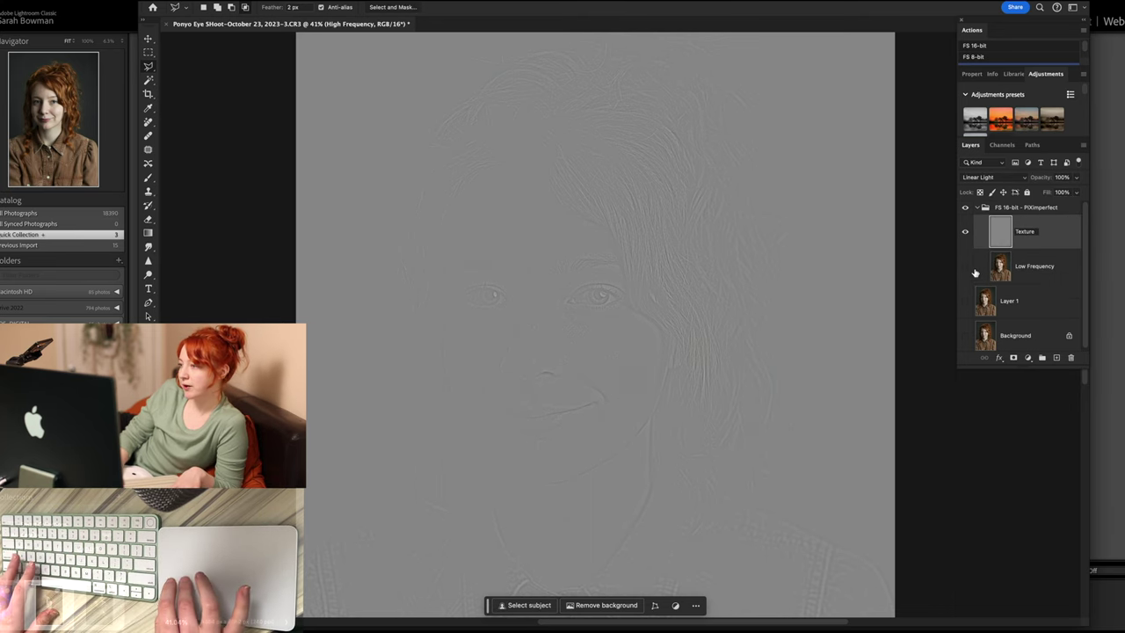
{"action": "key", "text": "Return"}
Rename the Low Frequency layer to Colour, viewing it without the texture.
{"action": "left_click", "coordinate": [965, 266]}
{"action": "left_click", "coordinate": [965, 231]}
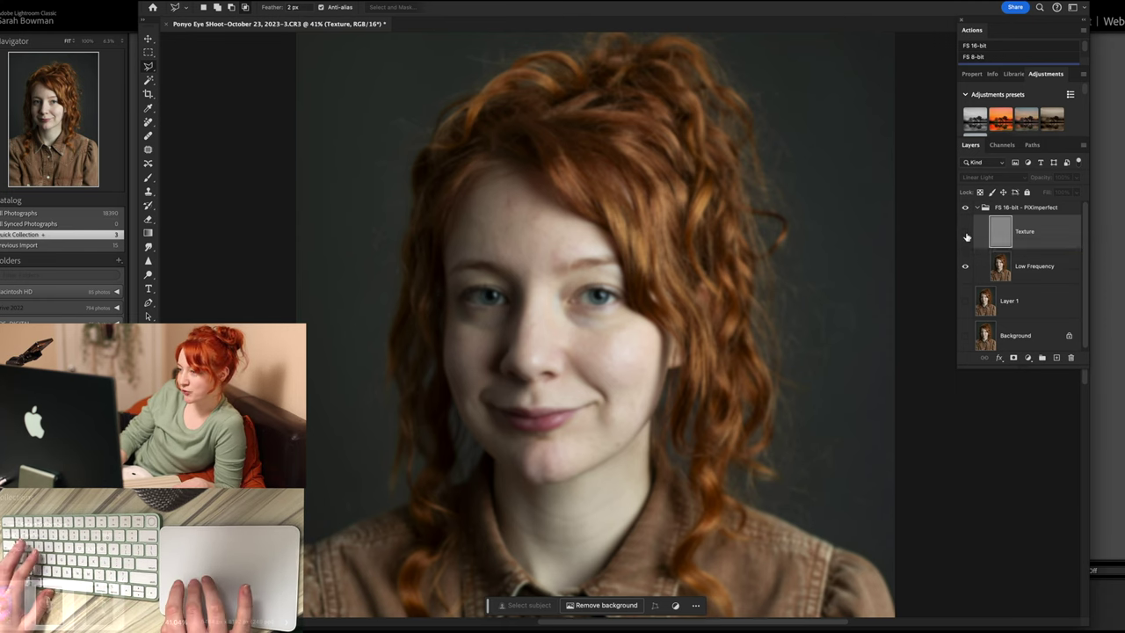
{"action": "double_click", "coordinate": [1034, 266]}
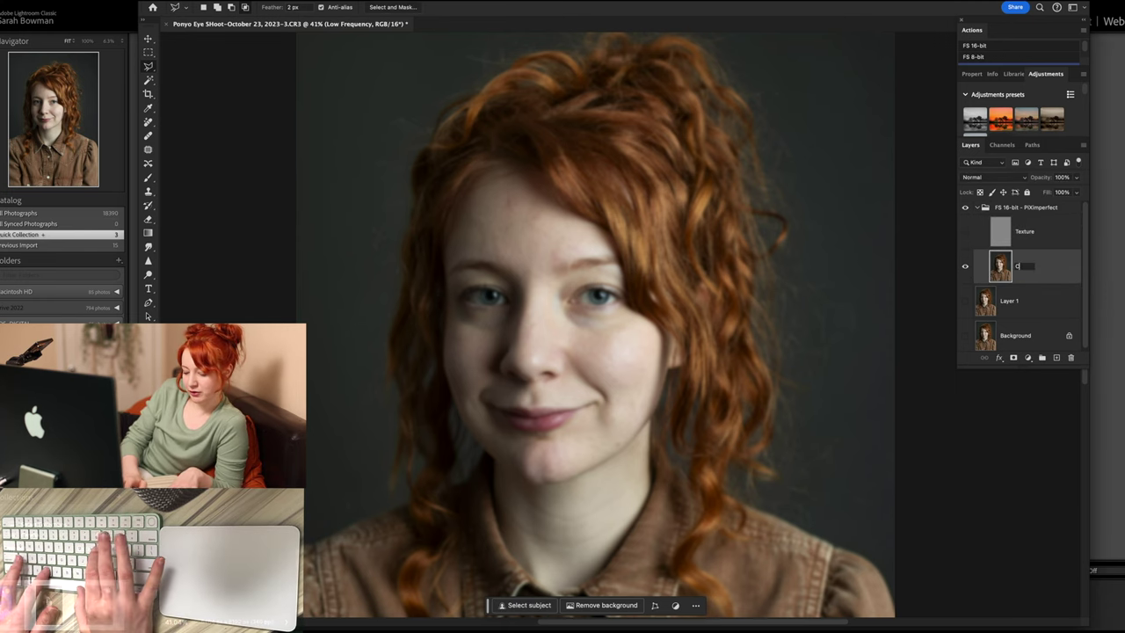
{"action": "type", "text": "Colour"}
{"action": "key", "text": "Return"}
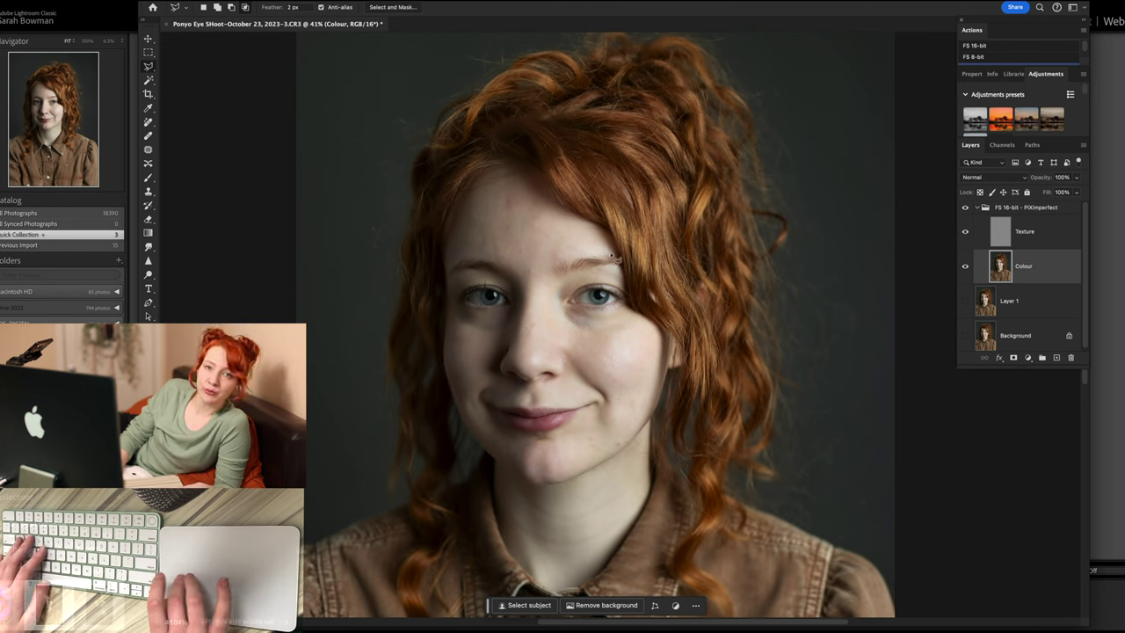
{"action": "scroll", "coordinate": [384, 221], "scroll_direction": "up", "scroll_amount": 5}
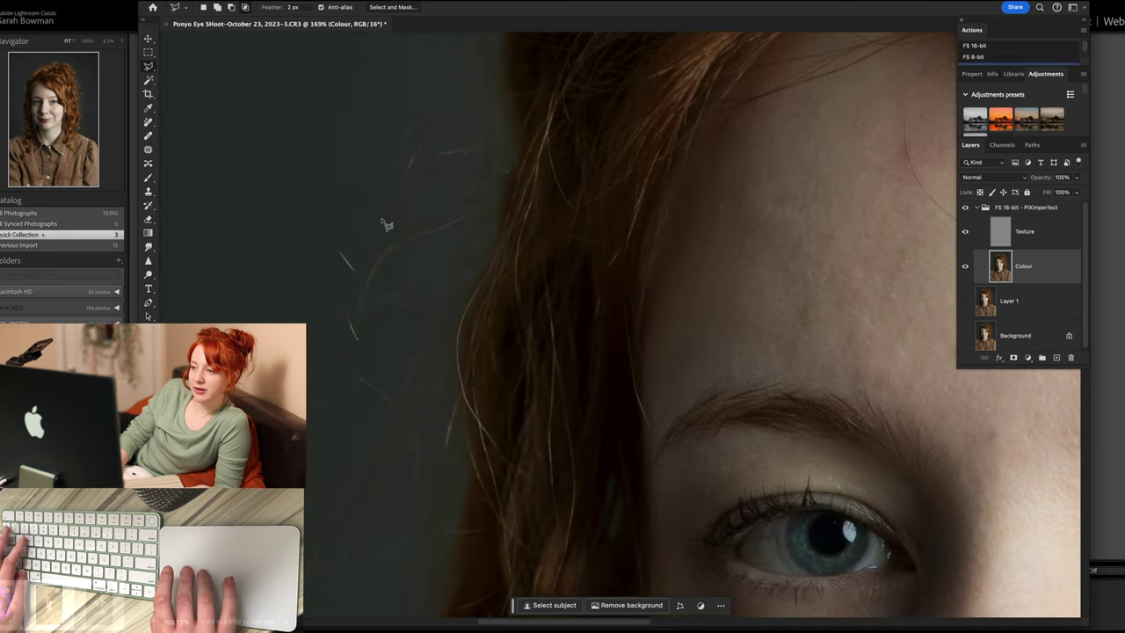
{"action": "scroll", "coordinate": [384, 221], "scroll_direction": "down", "scroll_amount": 3}
{"action": "scroll", "coordinate": [384, 220], "scroll_direction": "down", "scroll_amount": 3}
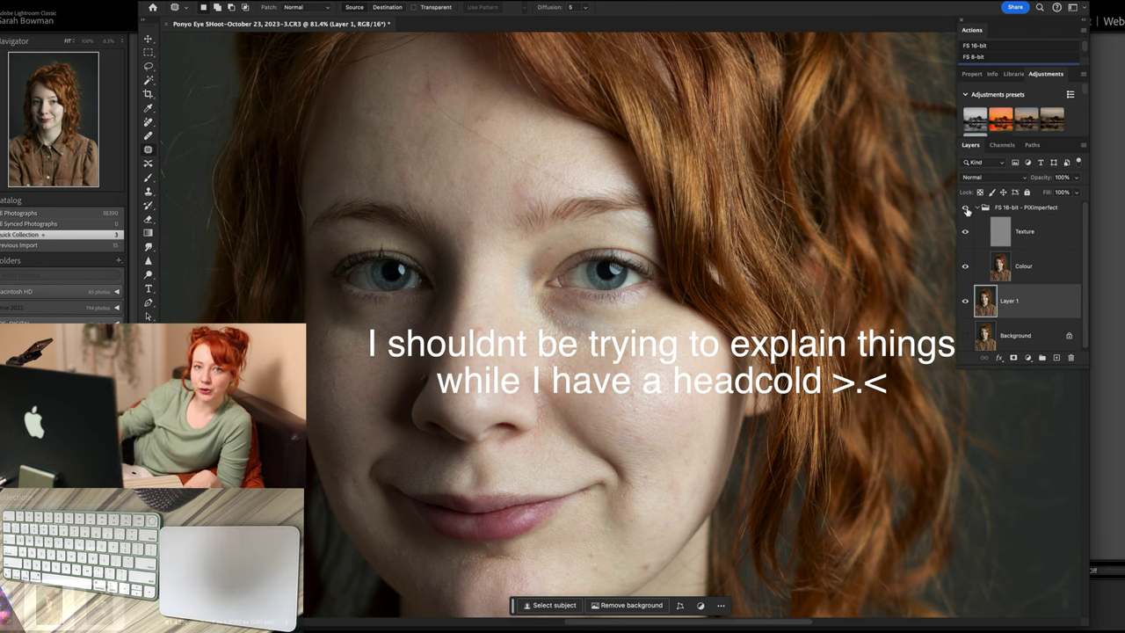
On the Colour layer, draw a 10 px feathered lasso around the under-eye shadow.
{"action": "left_click", "coordinate": [1001, 270]}
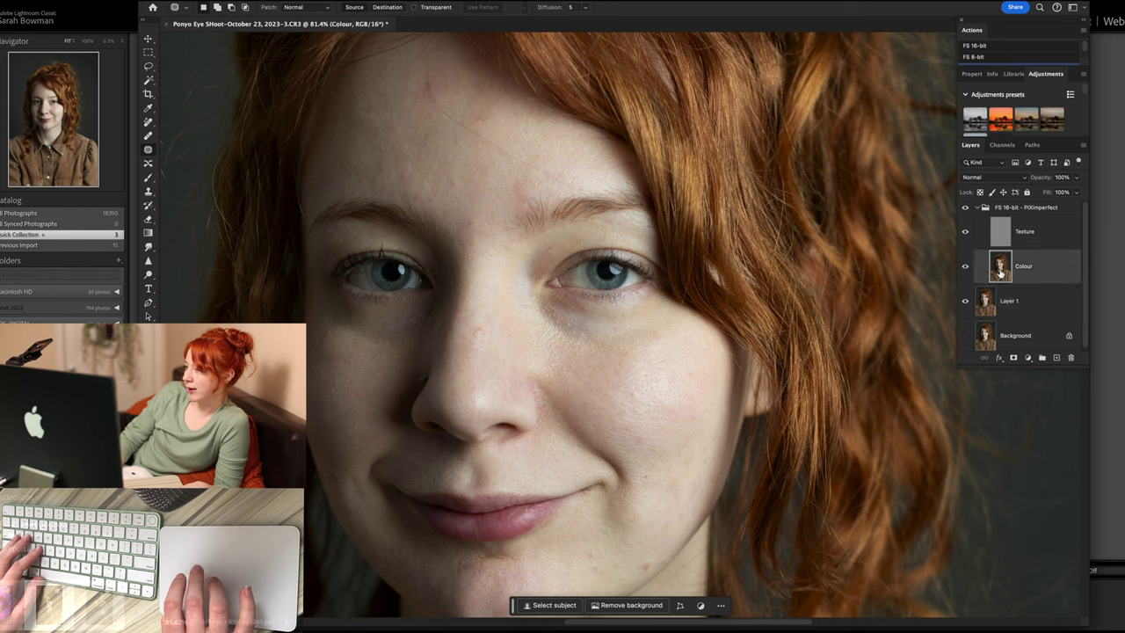
{"action": "left_click", "coordinate": [147, 66]}
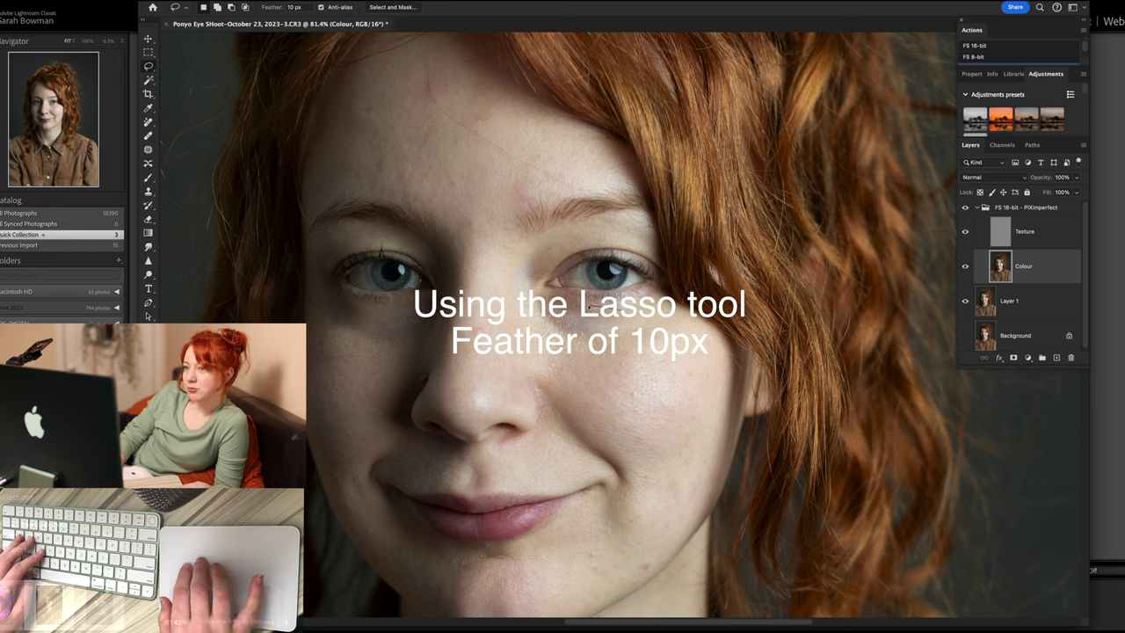
{"action": "left_click", "coordinate": [594, 308]}
{"action": "left_click", "coordinate": [532, 222]}
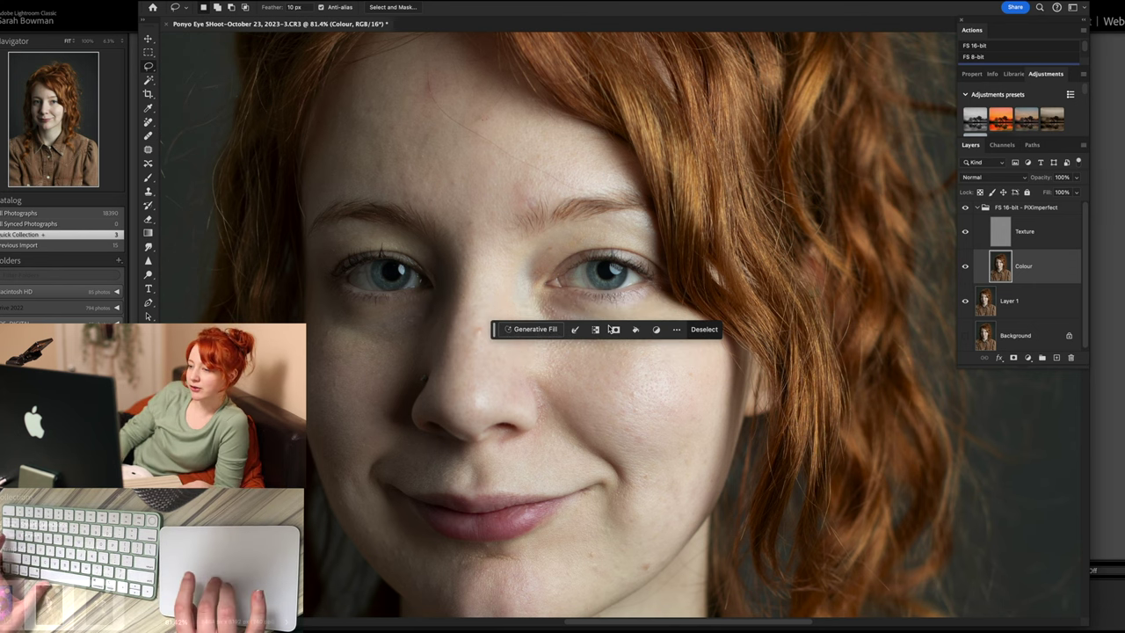
{"action": "left_click", "coordinate": [635, 319]}
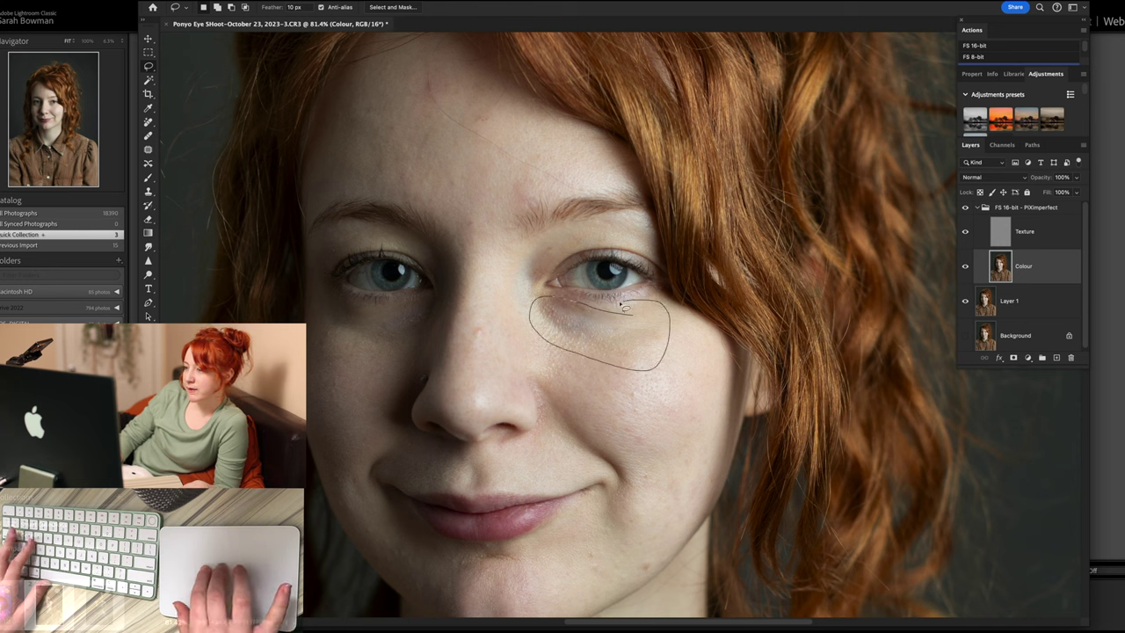
{"action": "left_click_drag", "start_coordinate": [588, 307], "coordinate": [569, 308]}
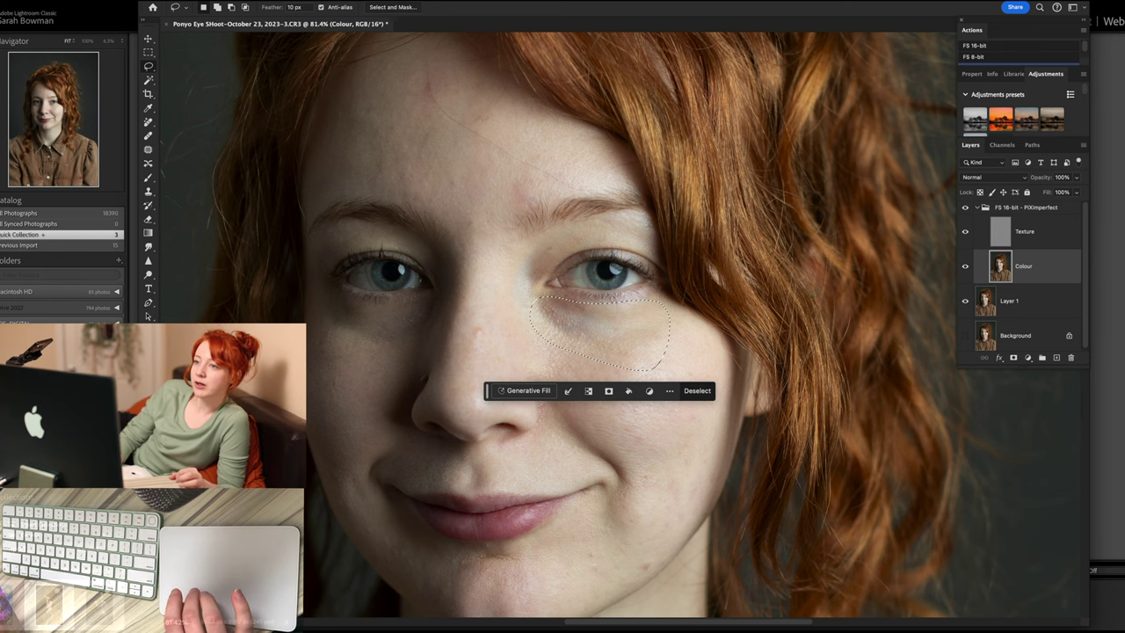
Apply a radius-10 Gaussian Blur to the under-eye selection, then lasso the next skin patch.
{"action": "left_click", "coordinate": [233, 1]}
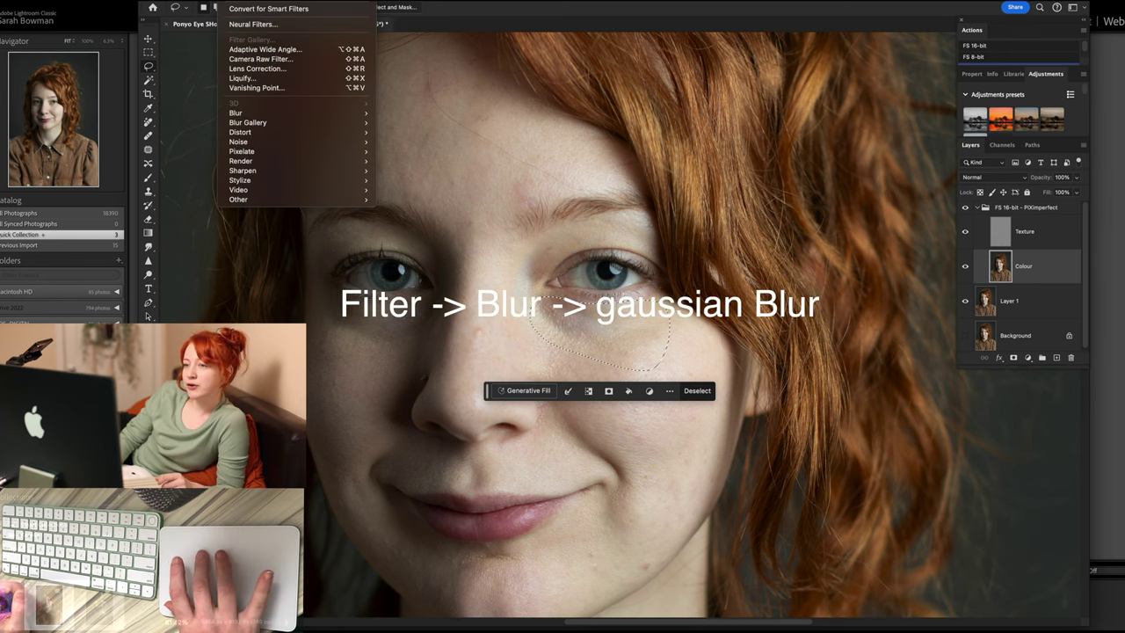
{"action": "mouse_move", "coordinate": [235, 112]}
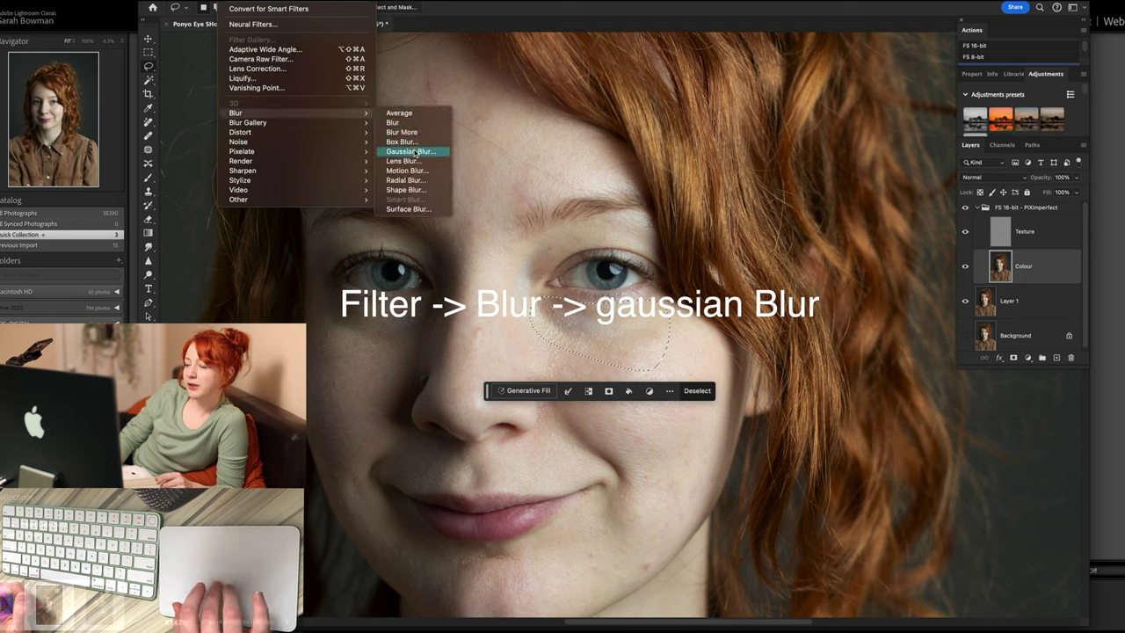
{"action": "left_click", "coordinate": [414, 151]}
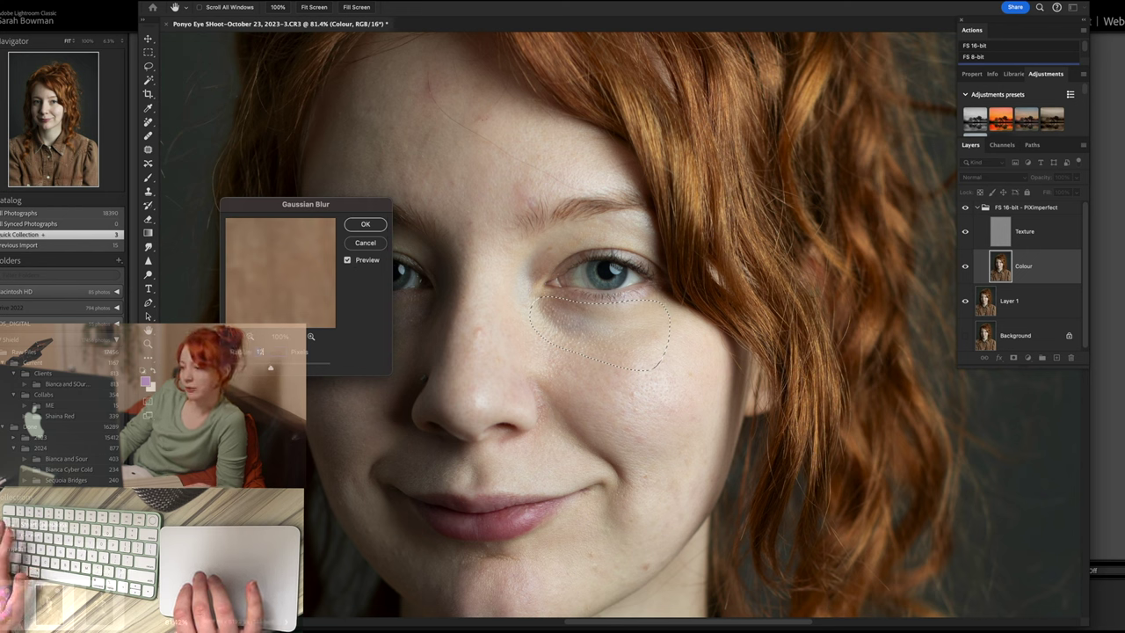
{"action": "key", "text": "Return"}
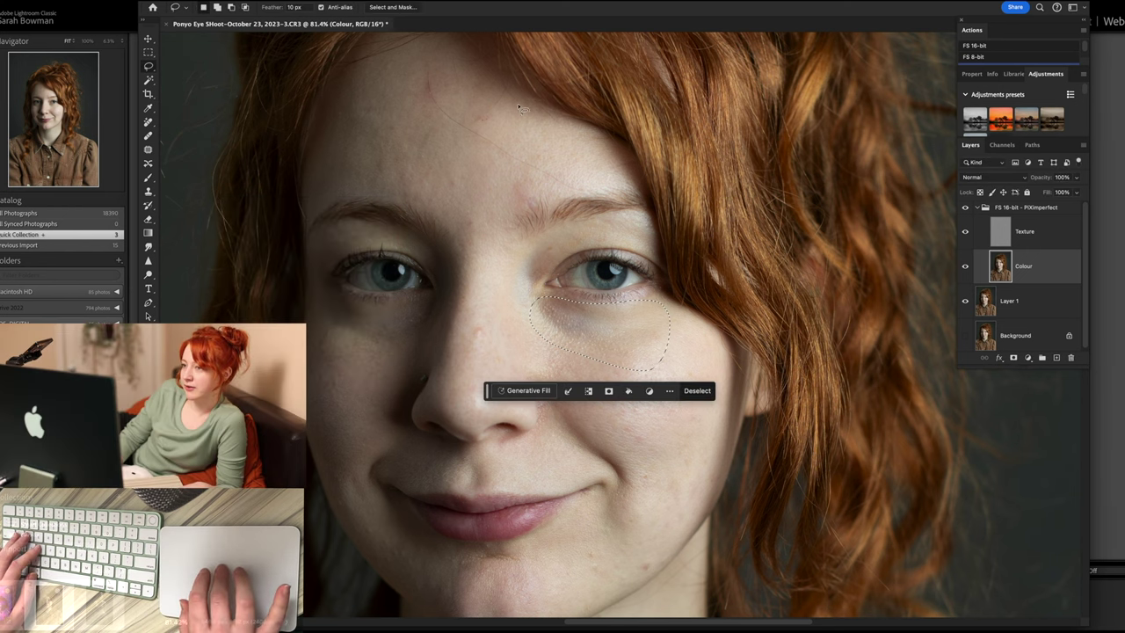
{"action": "left_click_drag", "start_coordinate": [522, 107], "coordinate": [373, 140]}
{"action": "left_click_drag", "start_coordinate": [522, 217], "coordinate": [590, 192]}
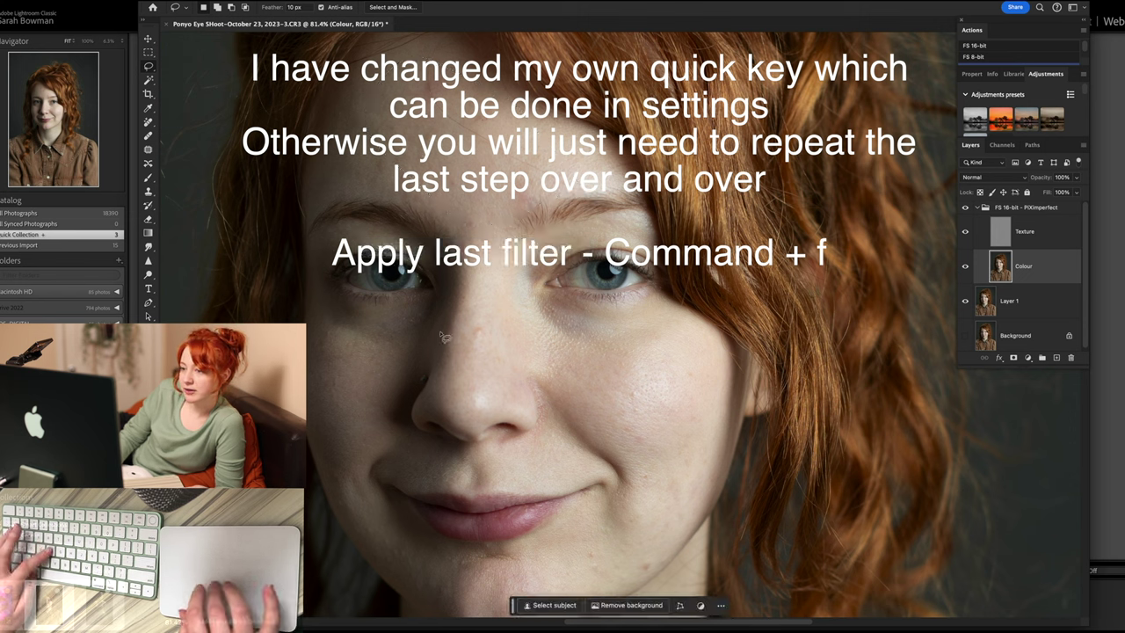
Reapply the blur to the skin under the left eye and a right-cheek patch.
{"action": "key", "text": "super+f"}
{"action": "left_click_drag", "start_coordinate": [400, 312], "coordinate": [410, 308]}
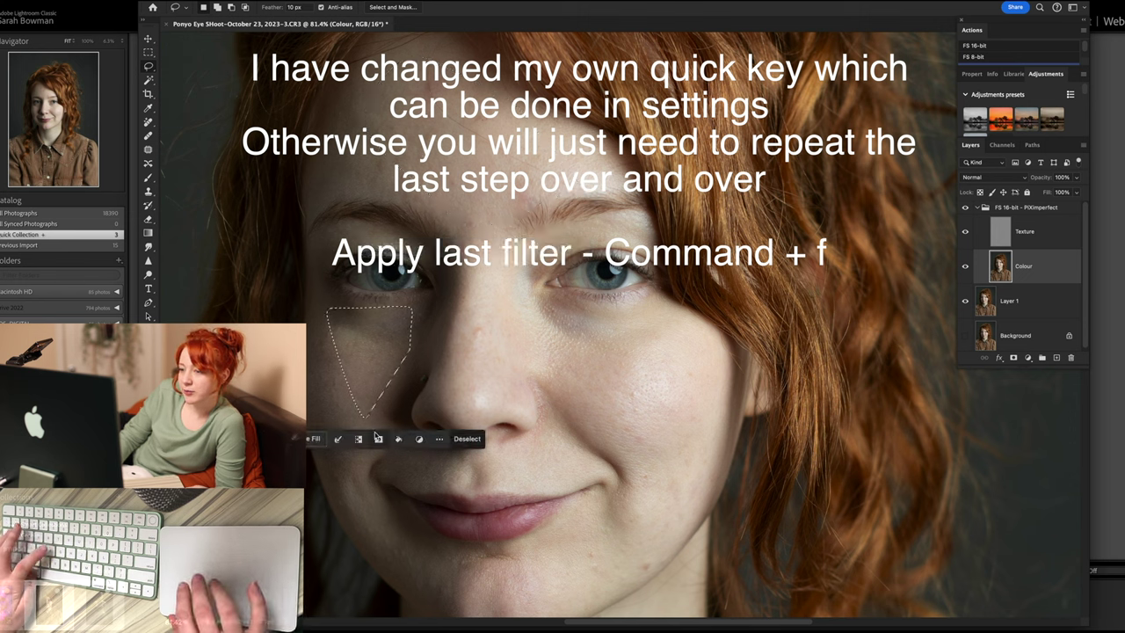
{"action": "key", "text": "super+f"}
{"action": "key", "text": "super+d"}
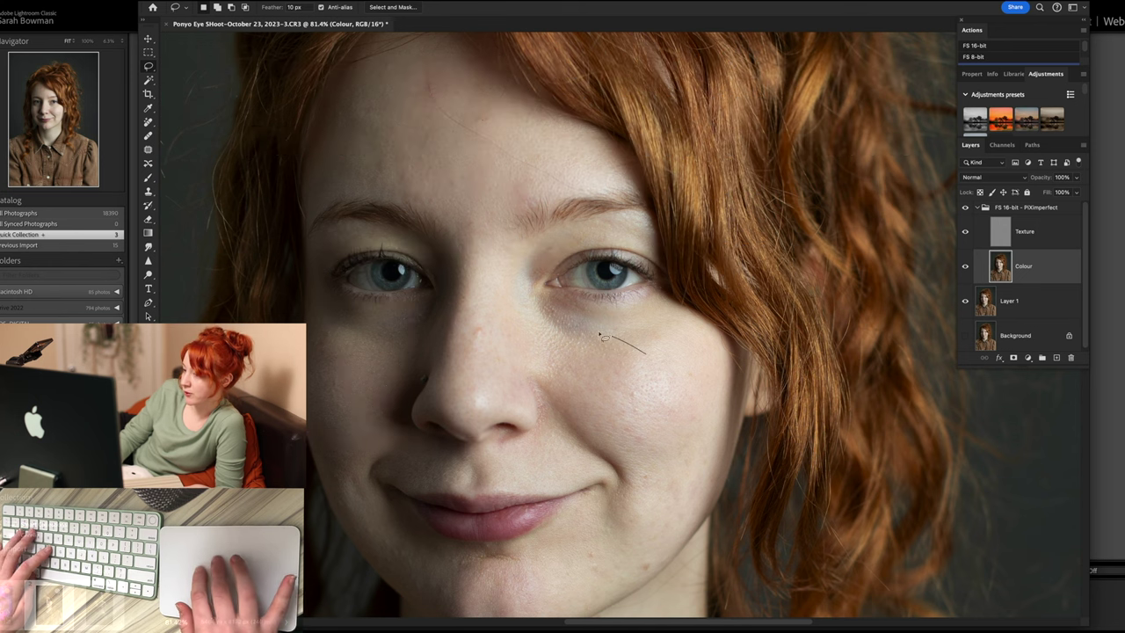
{"action": "left_click_drag", "start_coordinate": [580, 330], "coordinate": [658, 450]}
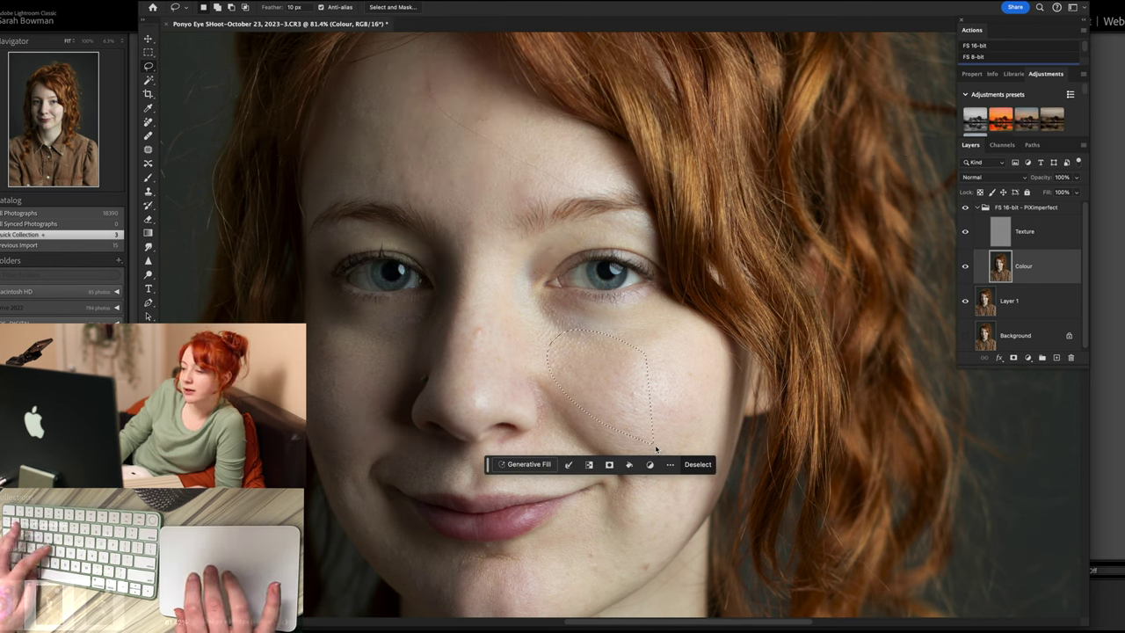
{"action": "key", "text": "super+d"}
Blur a larger stretch of the right cheek, the mouth corner and the chin.
{"action": "left_click_drag", "start_coordinate": [666, 545], "coordinate": [670, 554]}
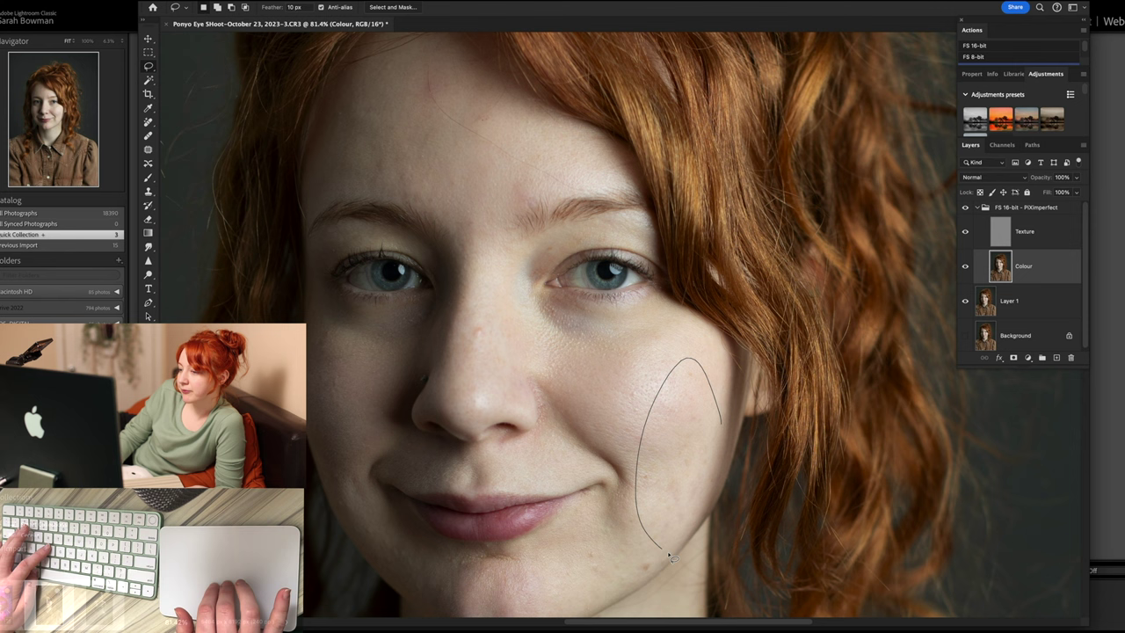
{"action": "scroll", "coordinate": [670, 555], "scroll_direction": "down", "scroll_amount": 2}
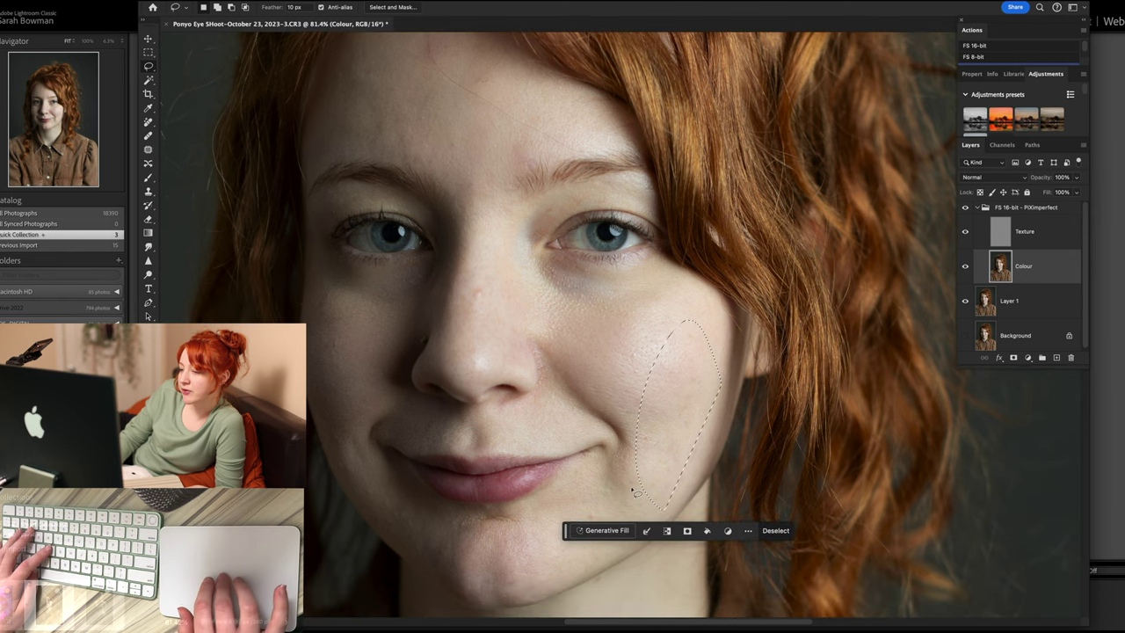
{"action": "key", "text": "super+d"}
{"action": "mouse_move", "coordinate": [656, 463]}
{"action": "left_mouse_down"}
{"action": "mouse_move", "coordinate": [607, 456]}
{"action": "mouse_move", "coordinate": [606, 540]}
{"action": "left_mouse_up"}
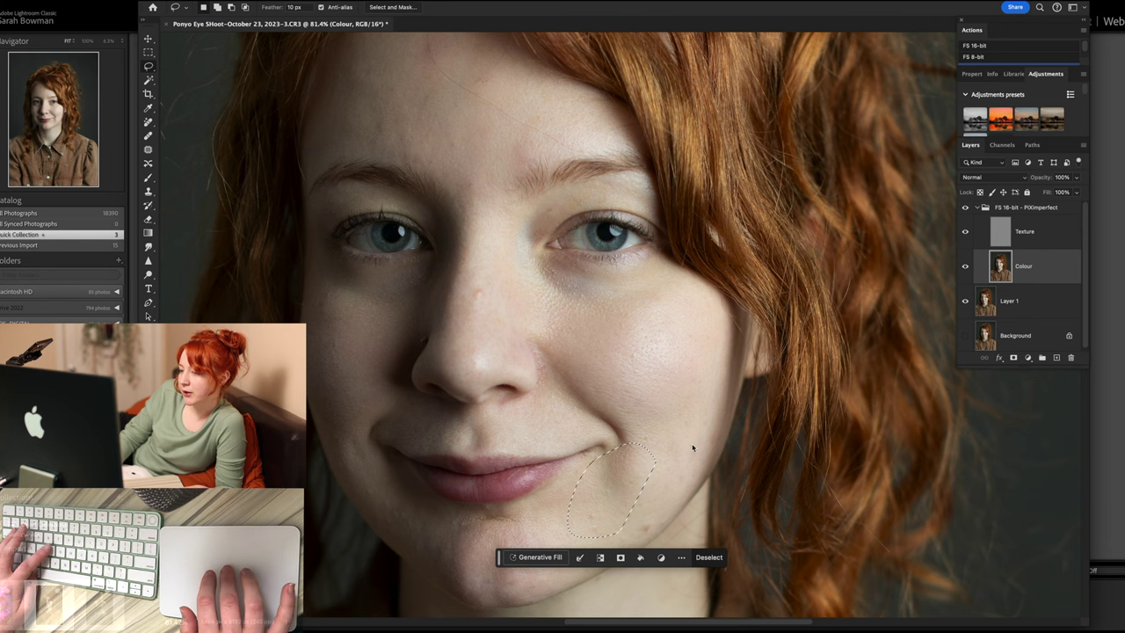
{"action": "key", "text": "super+d"}
{"action": "scroll", "coordinate": [671, 452], "scroll_direction": "down", "scroll_amount": 3}
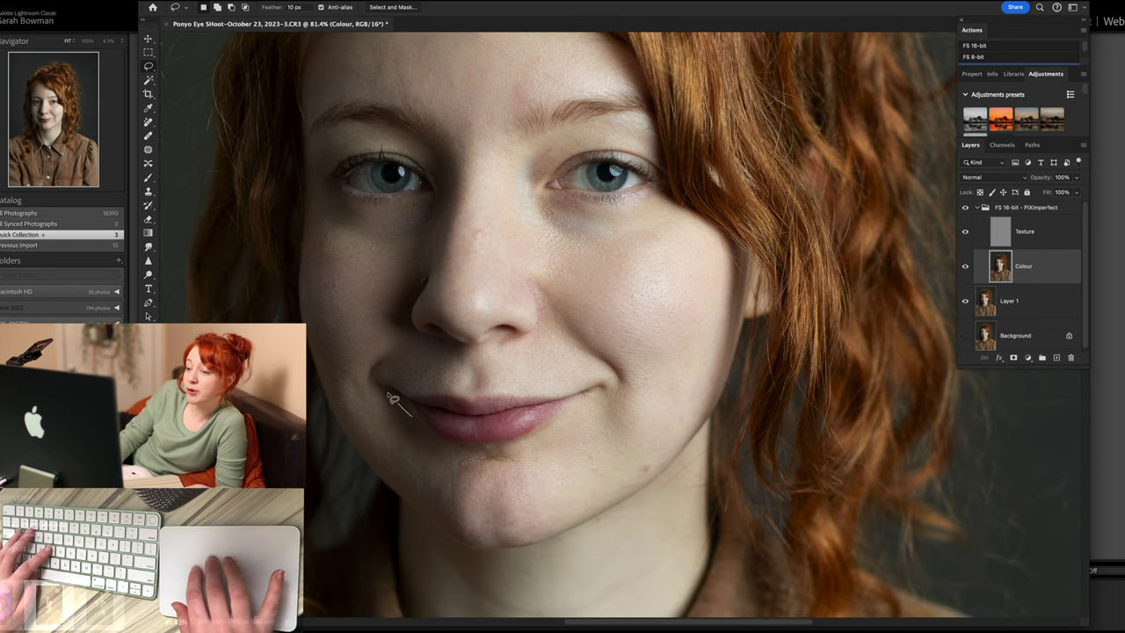
{"action": "left_click_drag", "start_coordinate": [389, 397], "coordinate": [480, 521]}
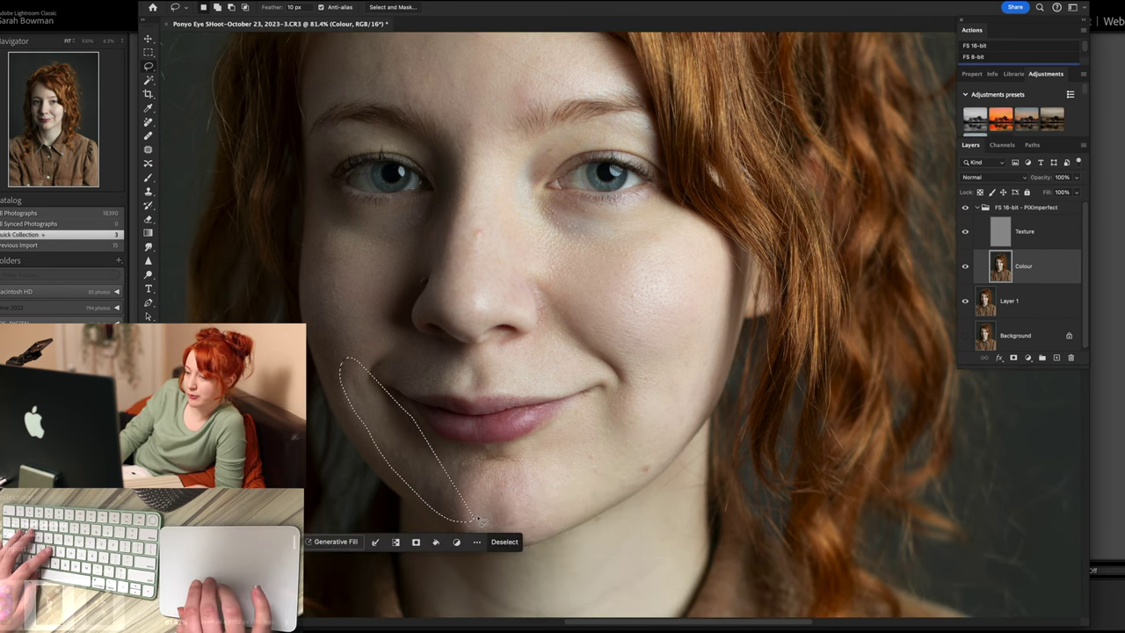
{"action": "key", "text": "super+d"}
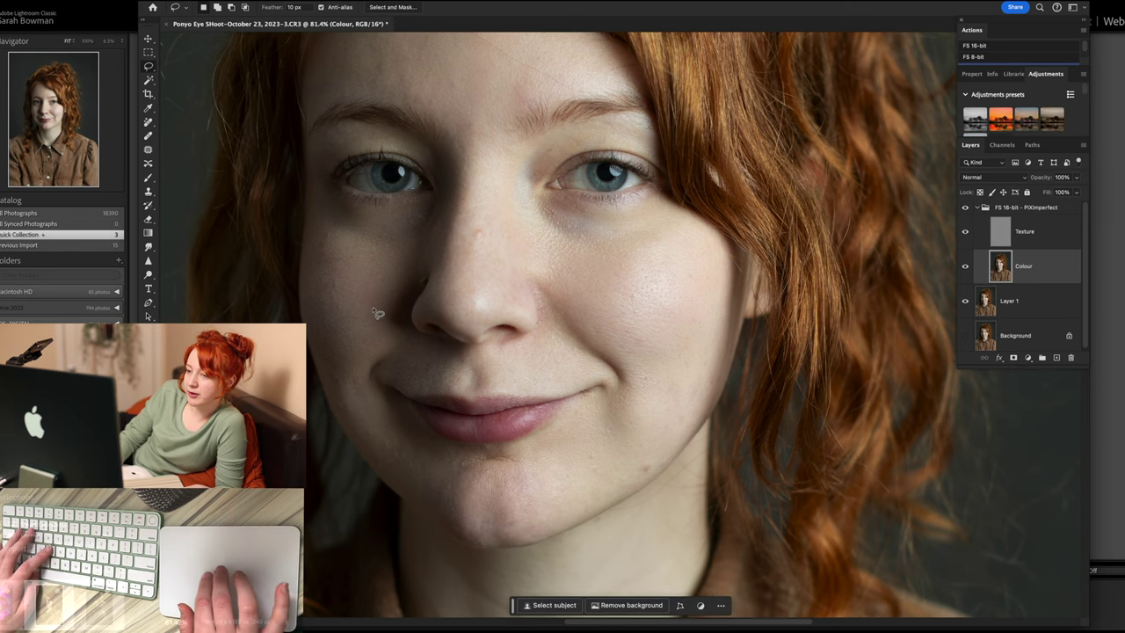
Blur another cheek patch and the skin beside the mouth, leaving nothing selected.
{"action": "left_click_drag", "start_coordinate": [376, 312], "coordinate": [374, 317]}
{"action": "key", "text": "super+d"}
{"action": "mouse_move", "coordinate": [444, 353]}
{"action": "left_mouse_down"}
{"action": "mouse_move", "coordinate": [407, 343]}
{"action": "mouse_move", "coordinate": [439, 352]}
{"action": "left_mouse_up"}
{"action": "scroll", "coordinate": [440, 351], "scroll_direction": "up", "scroll_amount": 2}
{"action": "key", "text": "super+d"}
{"action": "scroll", "coordinate": [444, 143], "scroll_direction": "up", "scroll_amount": 3}
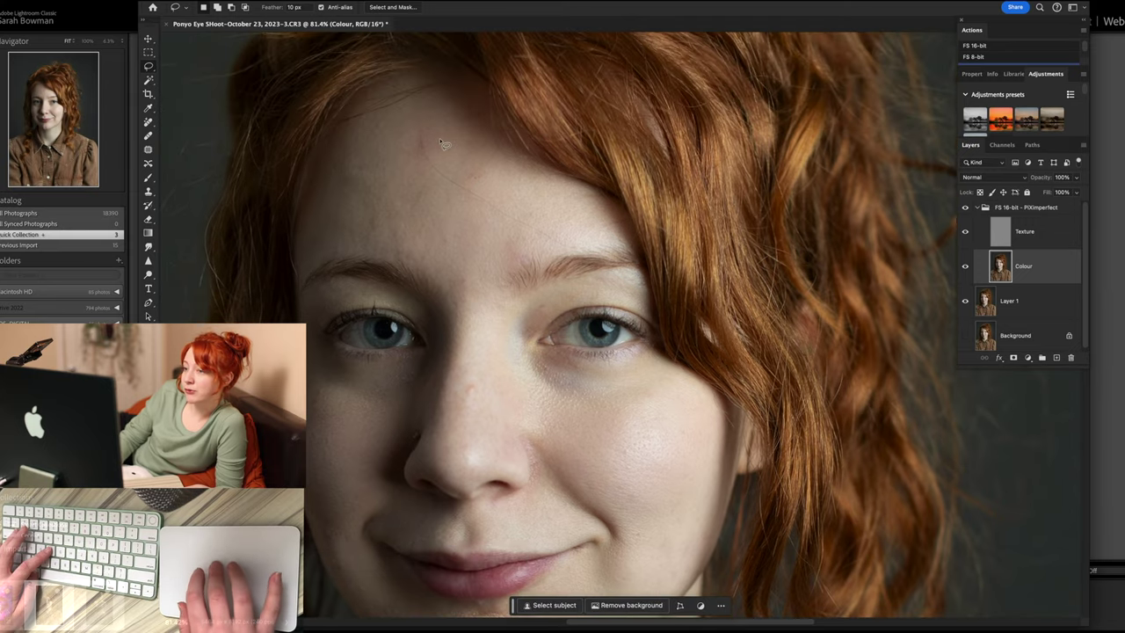
On the Texture layer, set a 31 px brush with higher opacity for the Clone Stamp.
{"action": "key", "text": "alt+bracketright"}
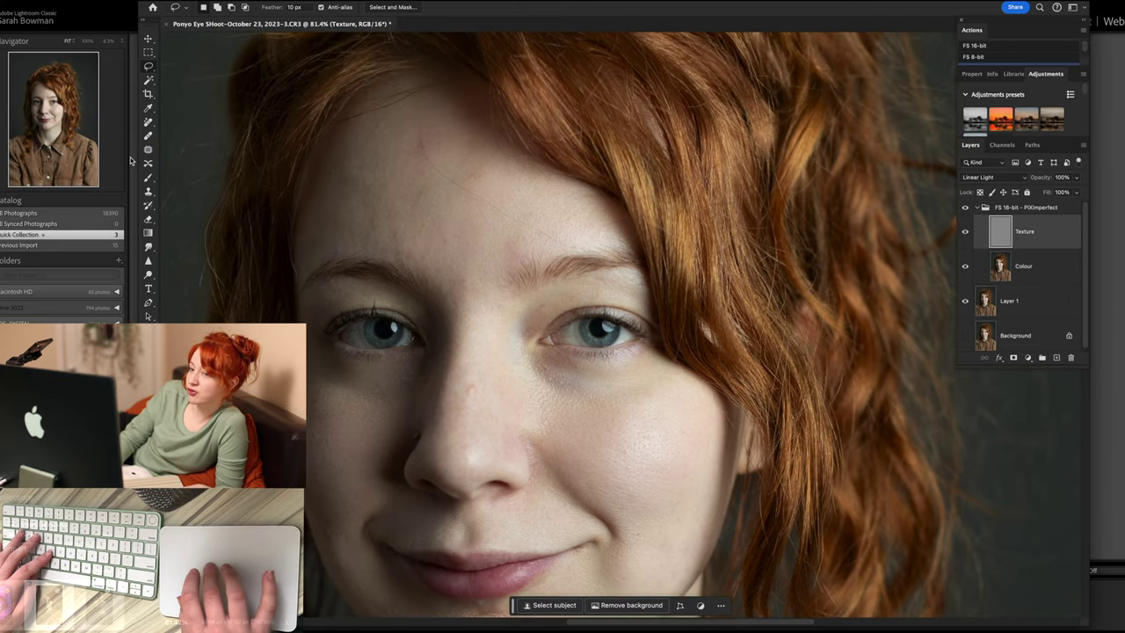
{"action": "left_click", "coordinate": [149, 179]}
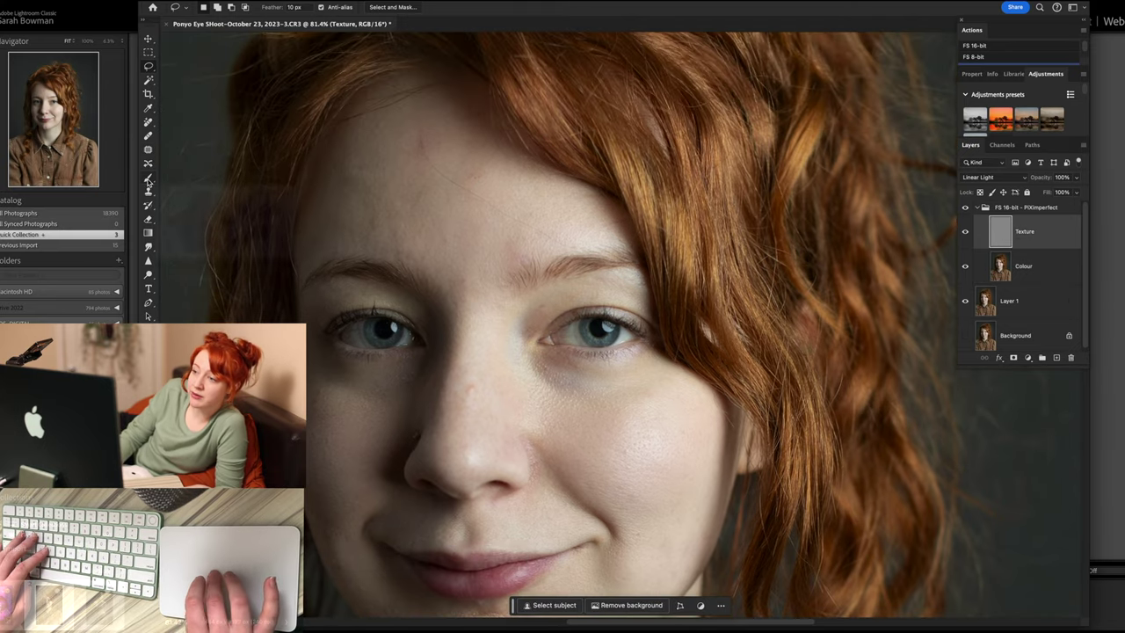
{"action": "left_click", "coordinate": [211, 7]}
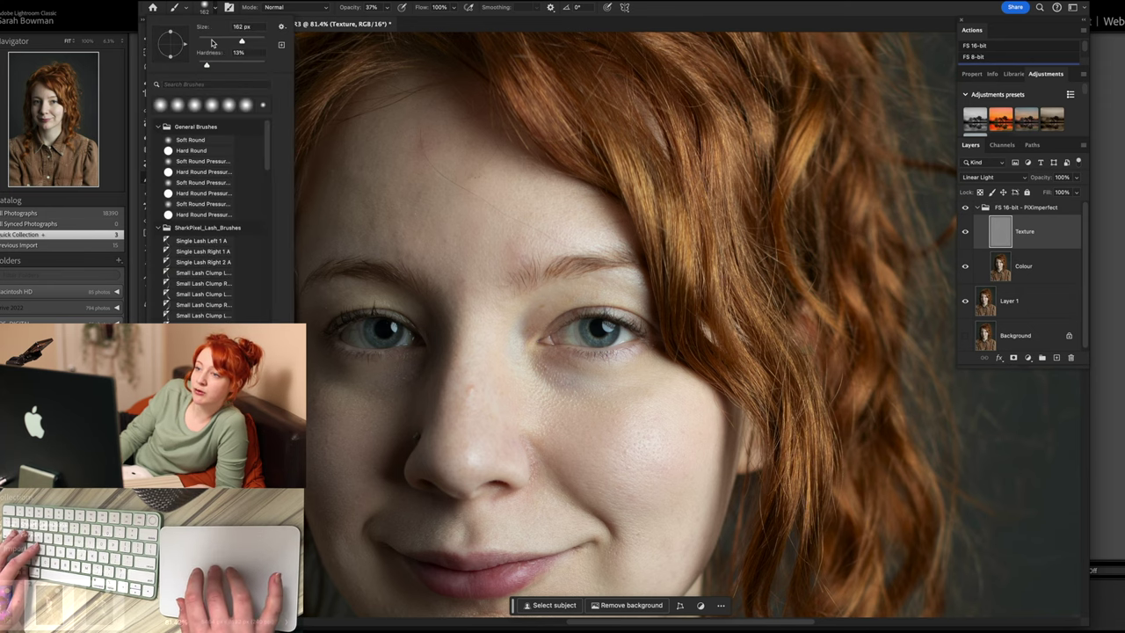
{"action": "left_click_drag", "start_coordinate": [212, 42], "coordinate": [208, 41]}
{"action": "left_click_drag", "start_coordinate": [351, 7], "coordinate": [378, 12]}
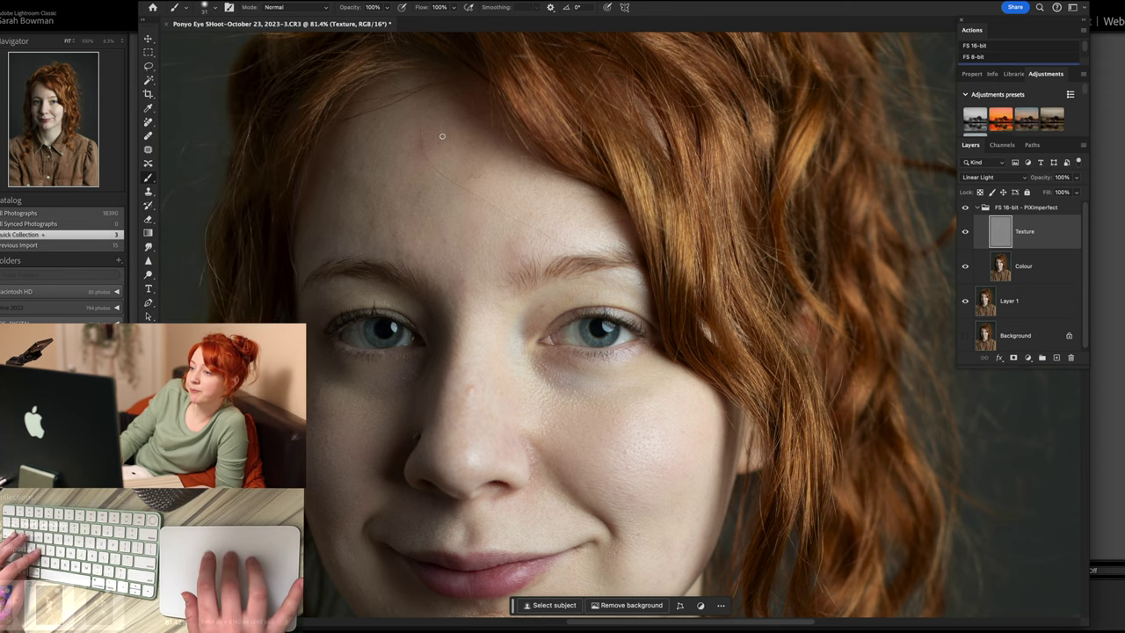
{"action": "scroll", "coordinate": [442, 135], "scroll_direction": "up", "scroll_amount": 3}
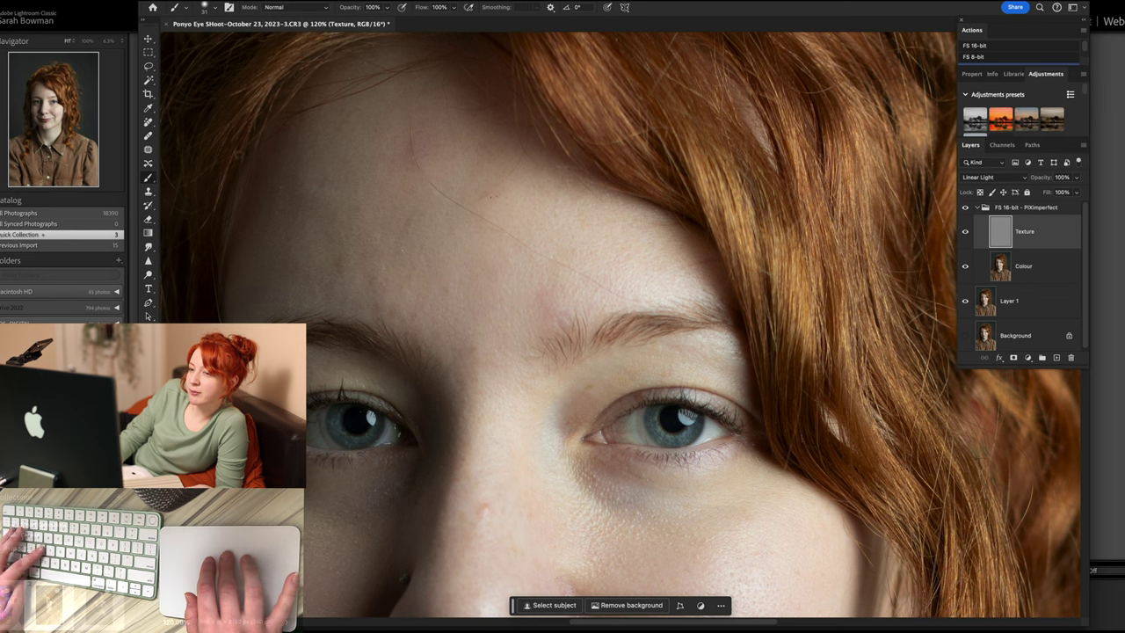
{"action": "left_click", "coordinate": [148, 190]}
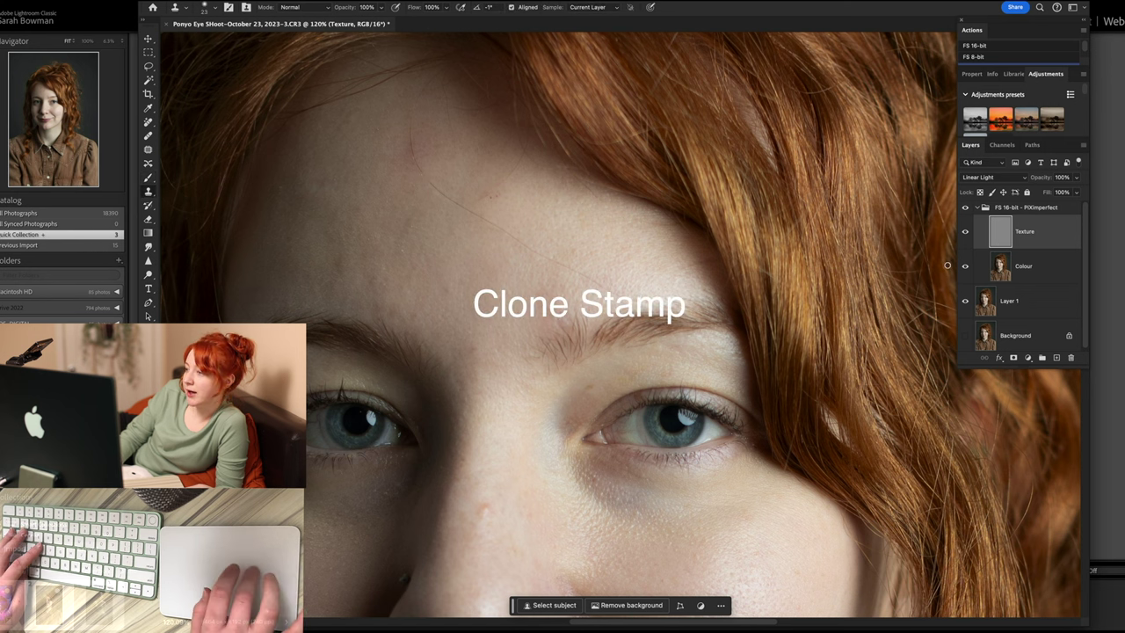
{"action": "scroll", "coordinate": [450, 181], "scroll_direction": "up", "scroll_amount": 3}
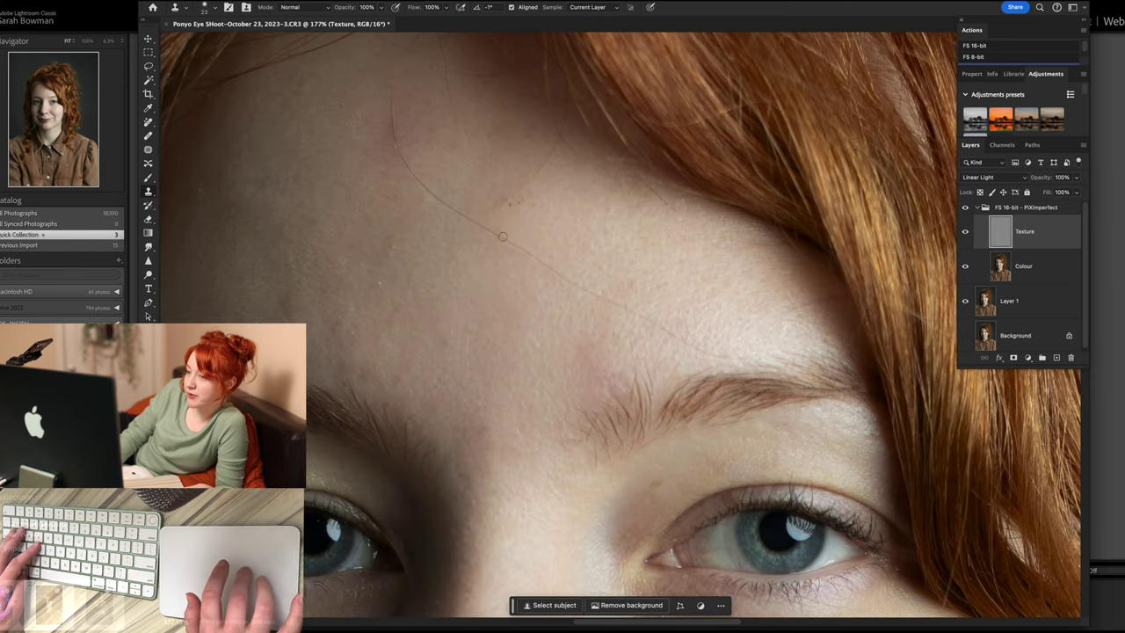
Sample clean forehead skin and clone it over the stray hair strands.
{"action": "left_click", "coordinate": [425, 233], "text": "alt"}
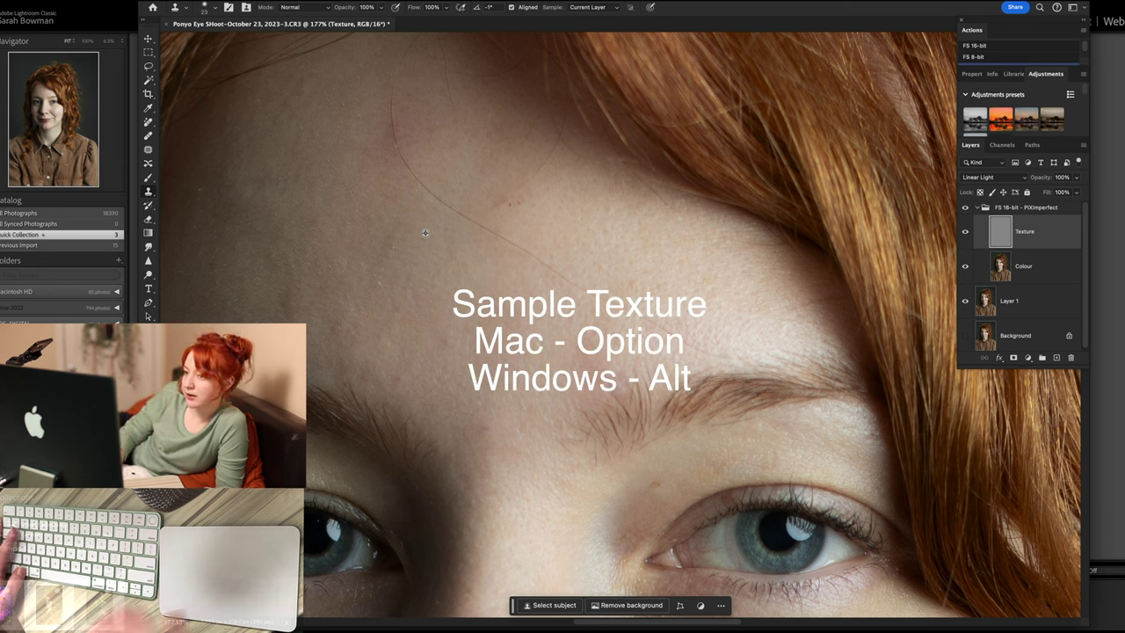
{"action": "left_click", "coordinate": [426, 233], "text": "alt"}
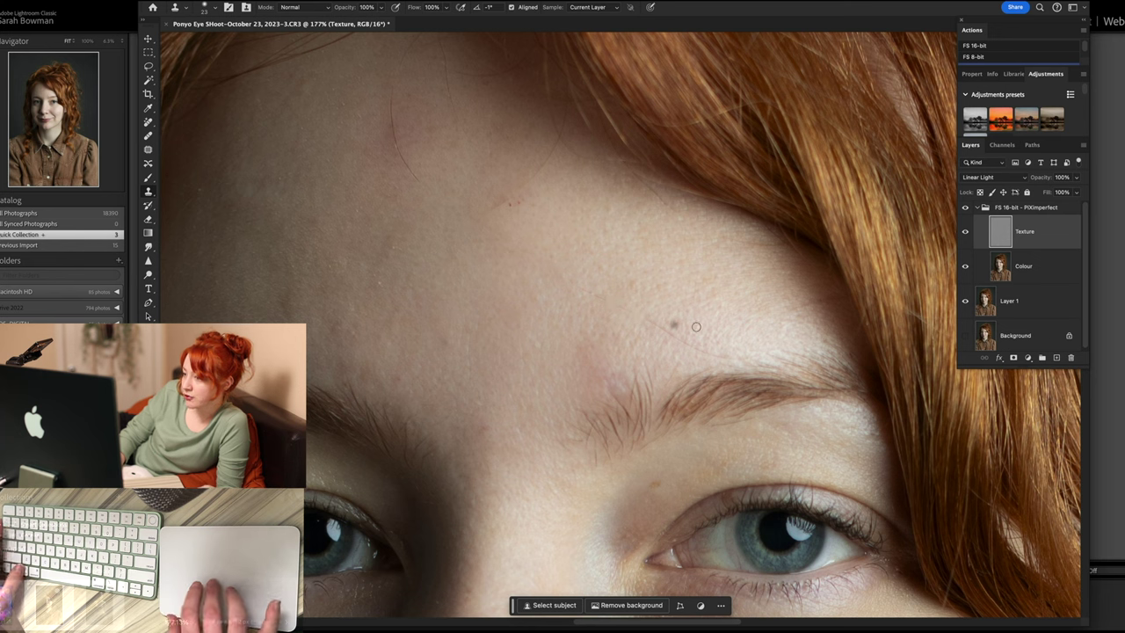
{"action": "left_click", "coordinate": [662, 326]}
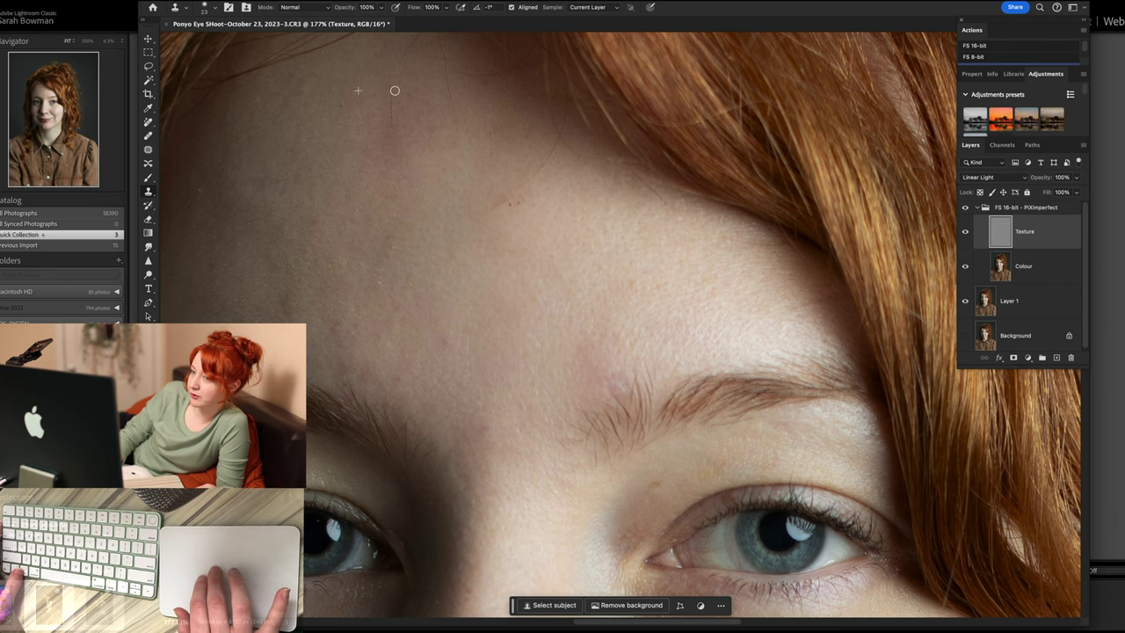
{"action": "scroll", "coordinate": [395, 128], "scroll_direction": "up", "scroll_amount": 3}
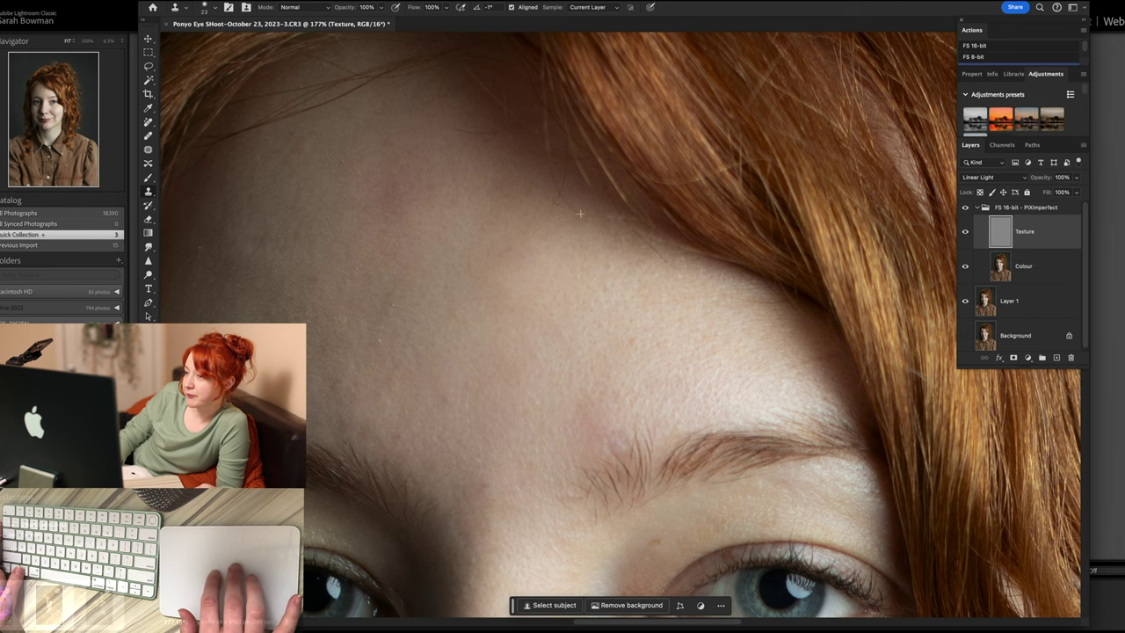
{"action": "scroll", "coordinate": [675, 272], "scroll_direction": "down", "scroll_amount": 4}
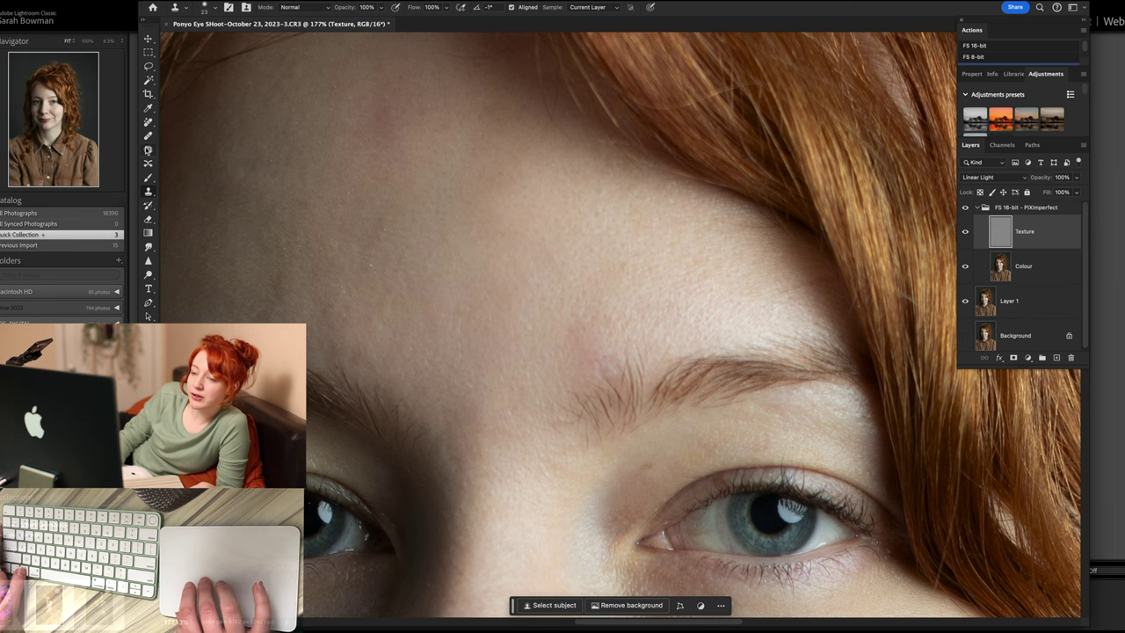
Outline the blemish beside the nose with the Patch tool and drag it onto clean skin above.
{"action": "left_click", "coordinate": [148, 150]}
{"action": "scroll", "coordinate": [216, 163], "scroll_direction": "down", "scroll_amount": 6}
{"action": "scroll", "coordinate": [217, 164], "scroll_direction": "down", "scroll_amount": 6}
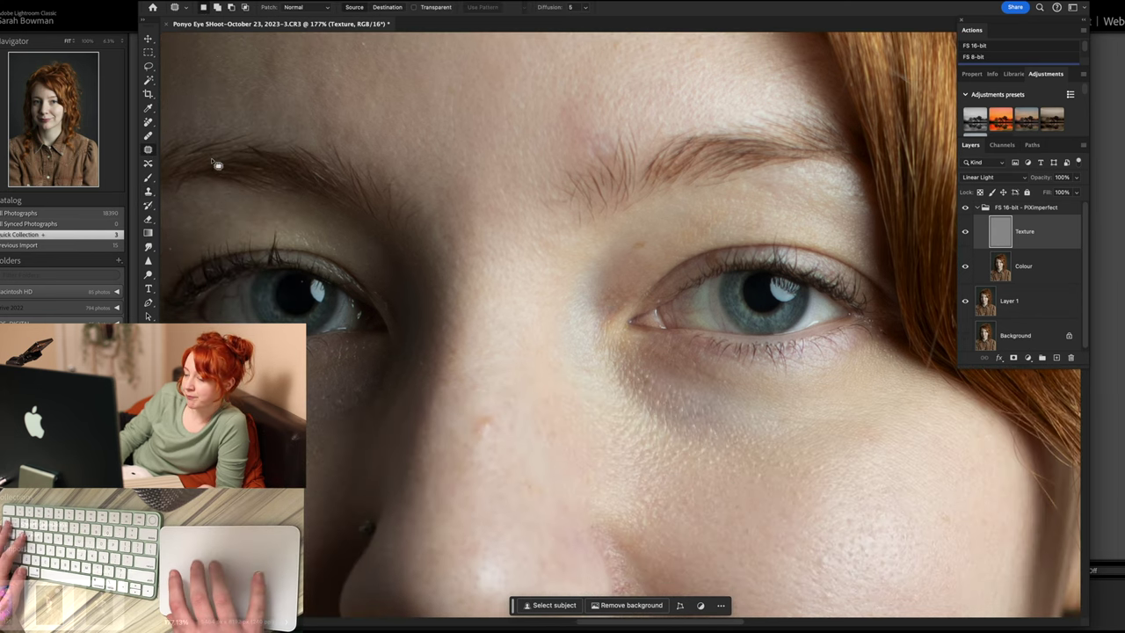
{"action": "scroll", "coordinate": [217, 164], "scroll_direction": "down", "scroll_amount": 2}
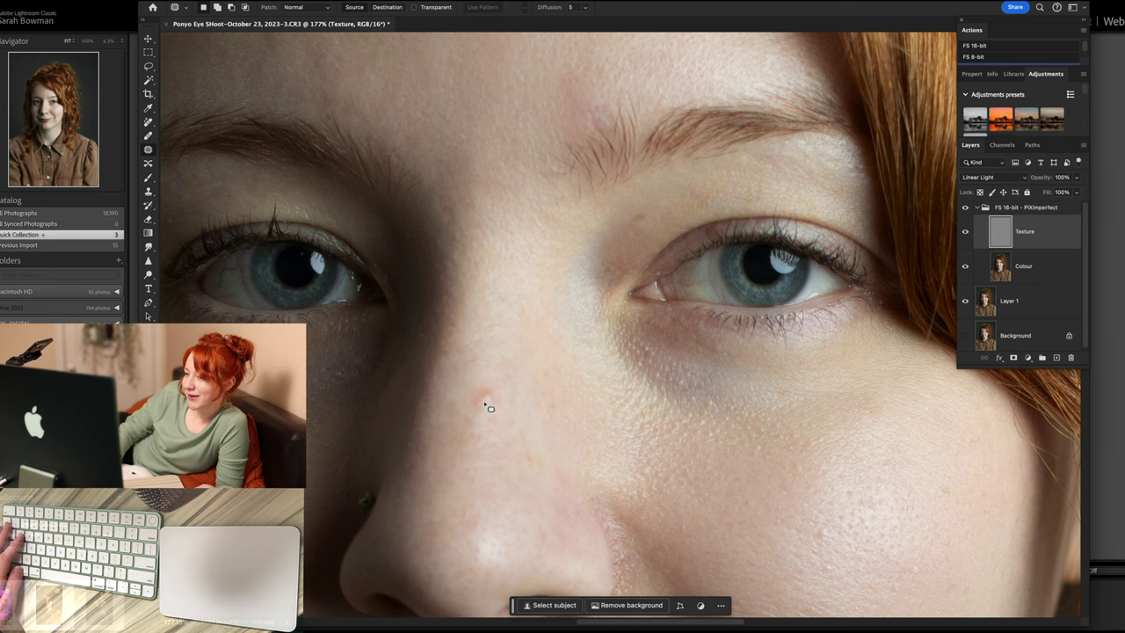
{"action": "mouse_move", "coordinate": [508, 404]}
{"action": "left_mouse_down"}
{"action": "mouse_move", "coordinate": [476, 409]}
{"action": "mouse_move", "coordinate": [504, 418]}
{"action": "left_mouse_up"}
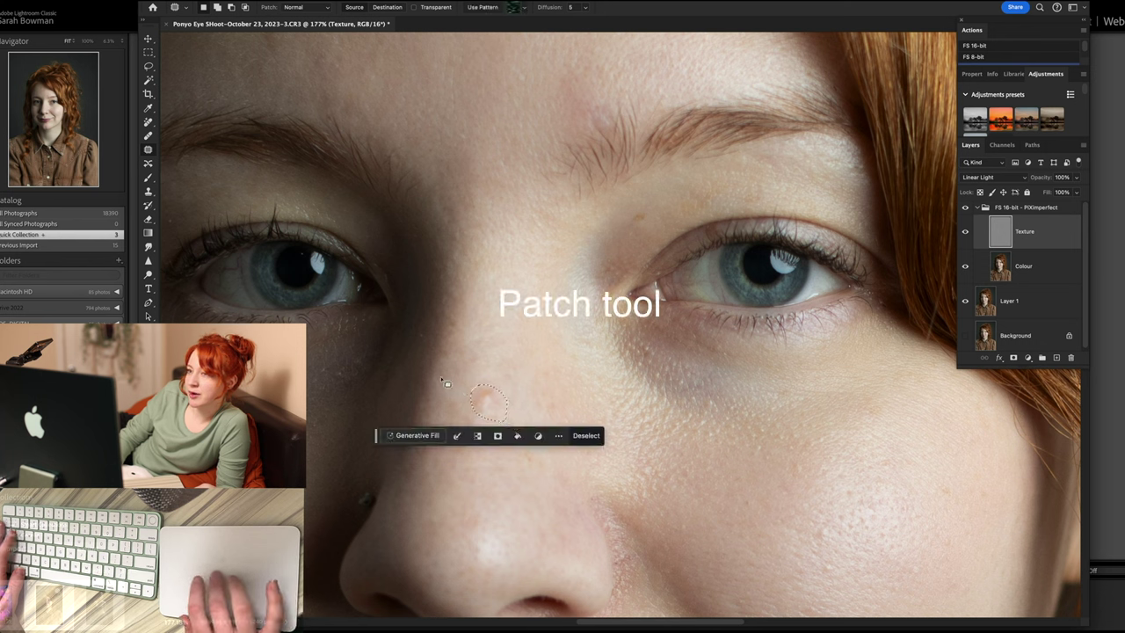
{"action": "left_click", "coordinate": [495, 401]}
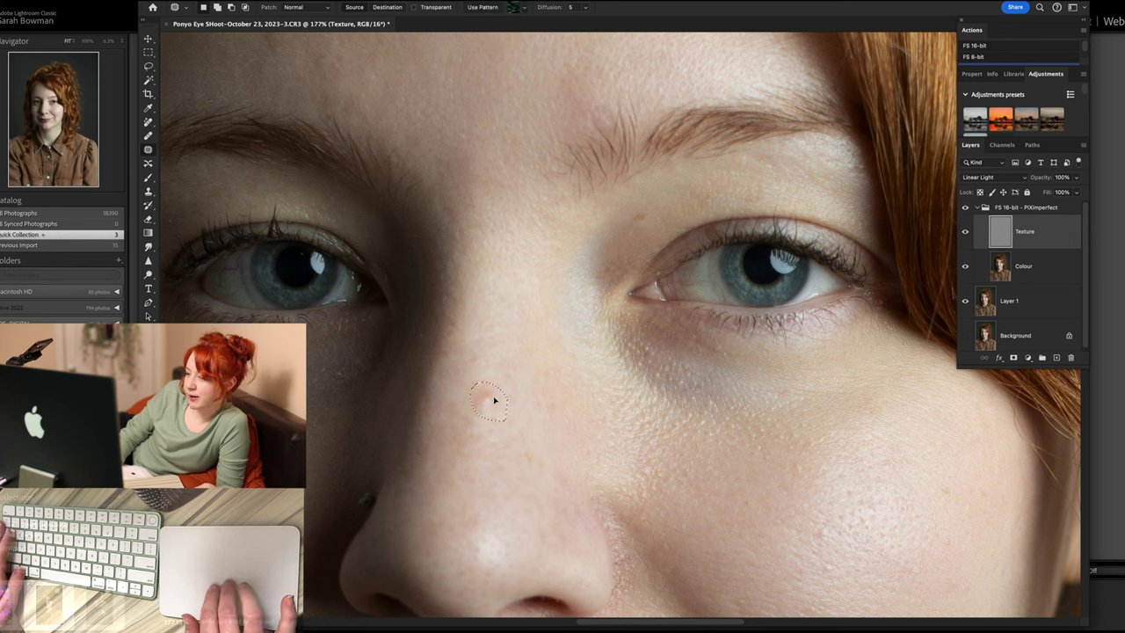
{"action": "left_click_drag", "start_coordinate": [495, 363], "coordinate": [504, 317]}
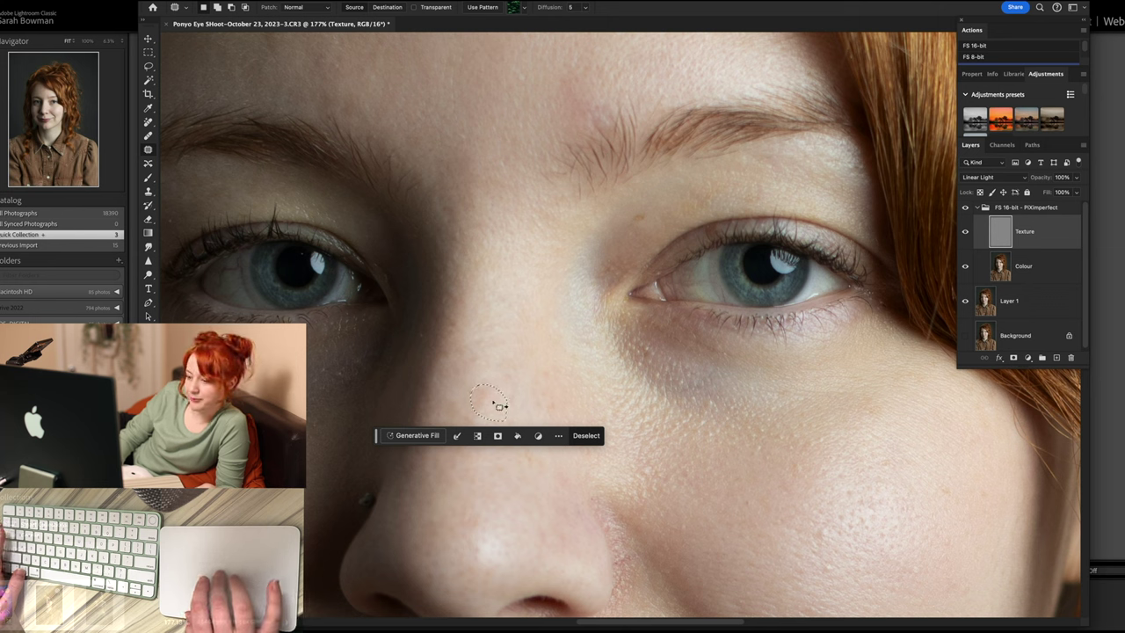
{"action": "left_click", "coordinate": [149, 191]}
{"action": "scroll", "coordinate": [331, 221], "scroll_direction": "down", "scroll_amount": 5}
{"action": "scroll", "coordinate": [331, 221], "scroll_direction": "right", "scroll_amount": 4}
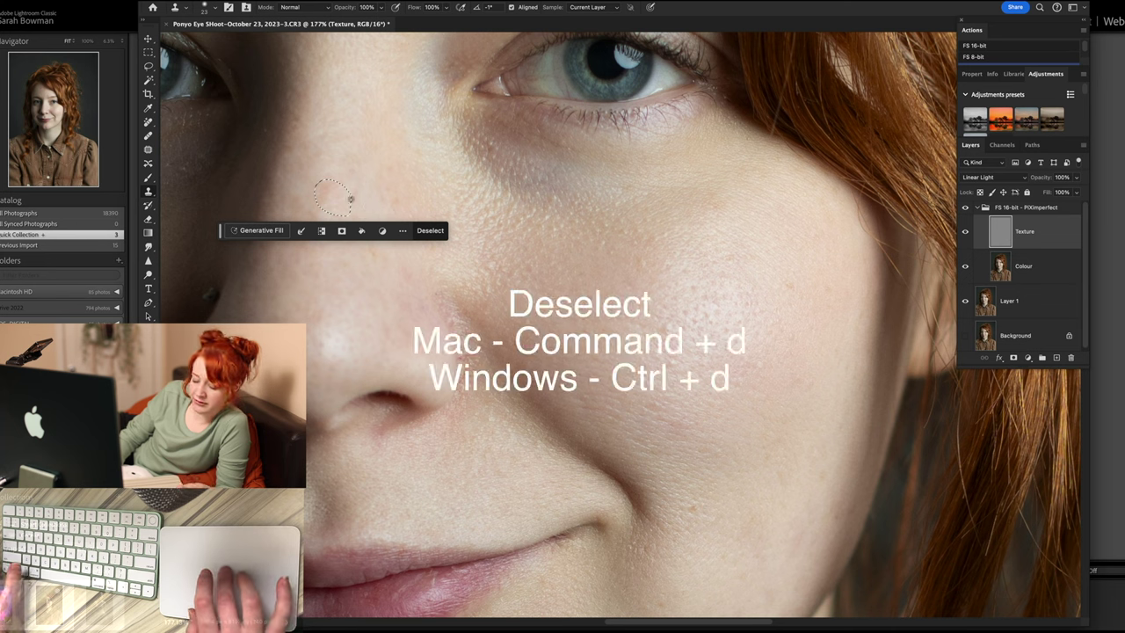
Deselect, sample clean nose skin as the clone source, and pan down toward the jawline.
{"action": "key", "text": "ctrl+d"}
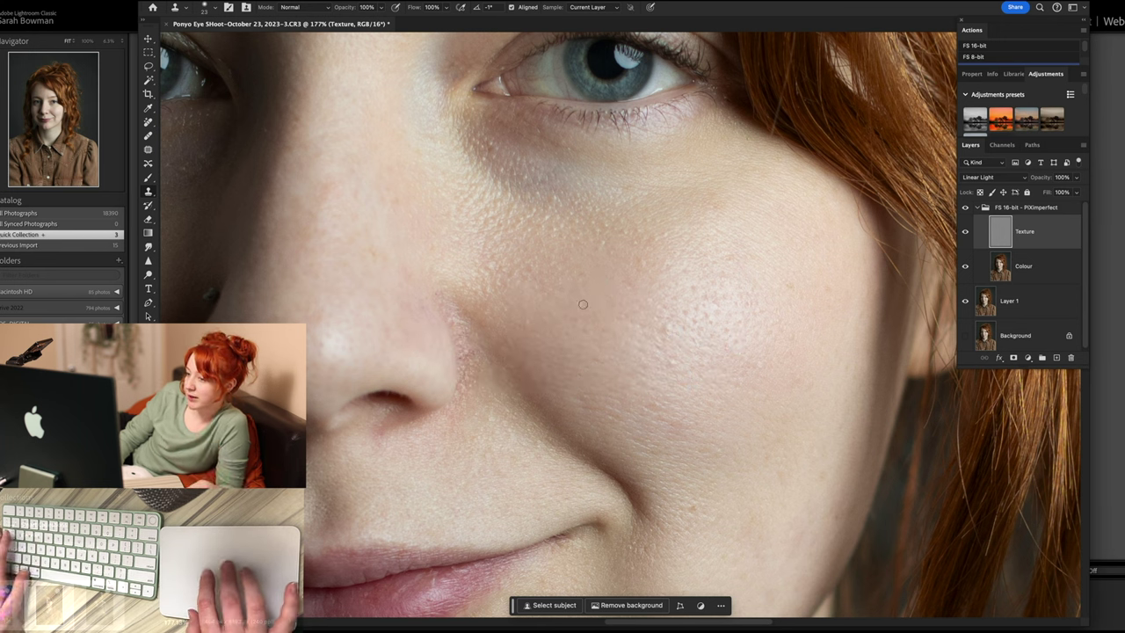
{"action": "left_click", "coordinate": [502, 438], "text": "alt"}
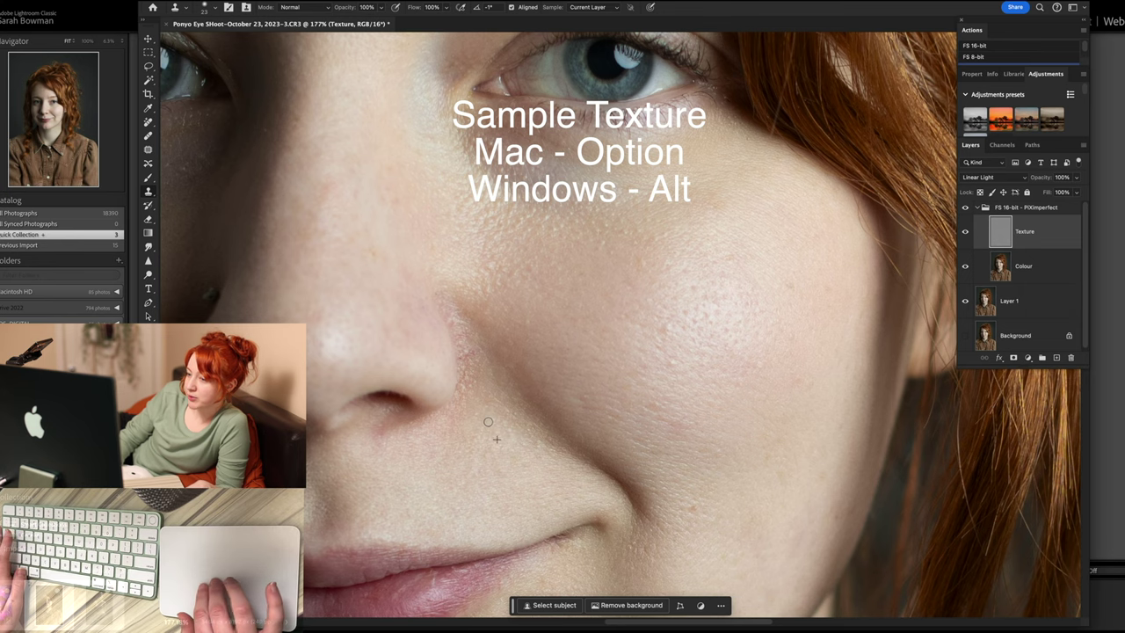
{"action": "scroll", "coordinate": [492, 431], "scroll_direction": "right", "scroll_amount": 5}
{"action": "scroll", "coordinate": [492, 431], "scroll_direction": "down", "scroll_amount": 2}
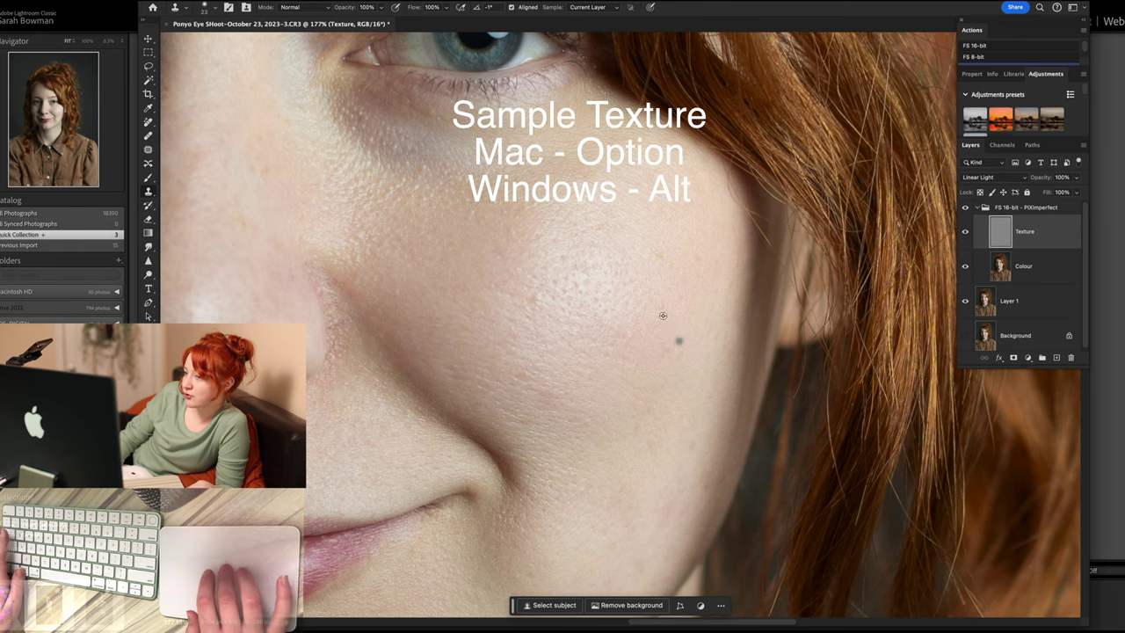
{"action": "scroll", "coordinate": [651, 281], "scroll_direction": "left", "scroll_amount": 5}
{"action": "scroll", "coordinate": [650, 281], "scroll_direction": "up", "scroll_amount": 2}
{"action": "scroll", "coordinate": [527, 316], "scroll_direction": "left", "scroll_amount": 2}
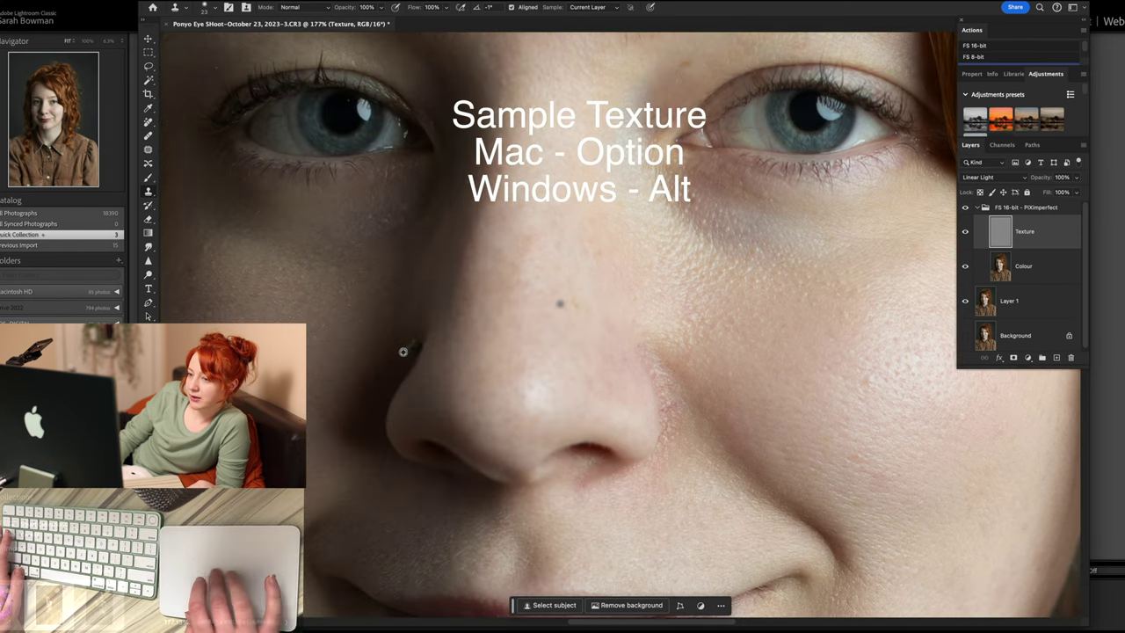
{"action": "scroll", "coordinate": [621, 327], "scroll_direction": "down", "scroll_amount": 3}
{"action": "scroll", "coordinate": [621, 327], "scroll_direction": "right", "scroll_amount": 2}
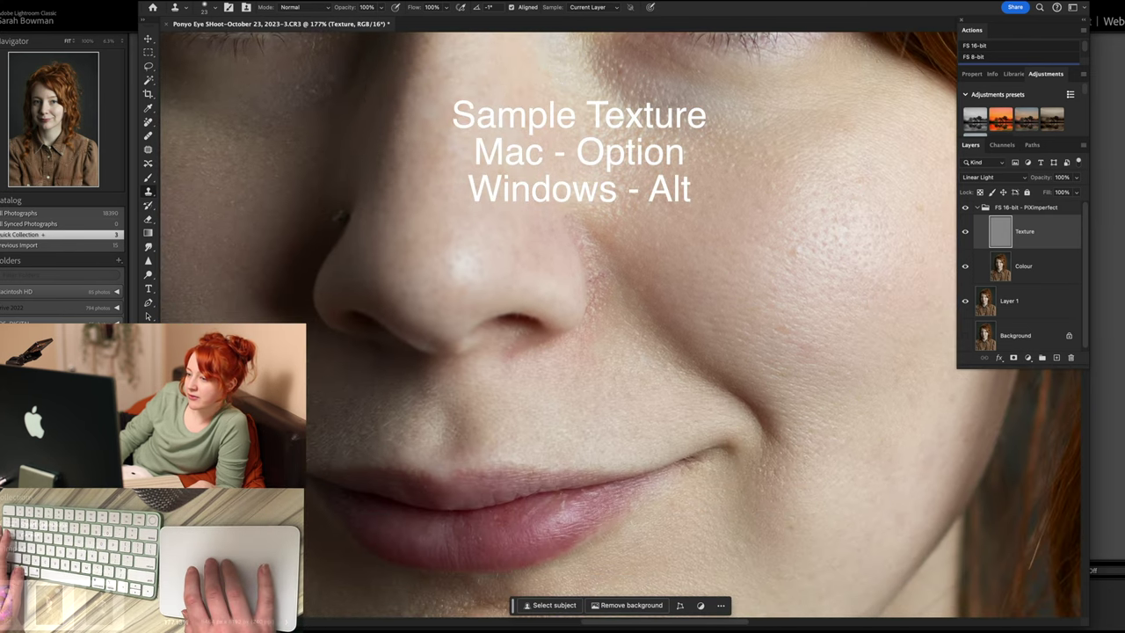
{"action": "scroll", "coordinate": [621, 326], "scroll_direction": "right", "scroll_amount": 2}
{"action": "scroll", "coordinate": [432, 414], "scroll_direction": "down", "scroll_amount": 3}
{"action": "scroll", "coordinate": [432, 414], "scroll_direction": "right", "scroll_amount": 1}
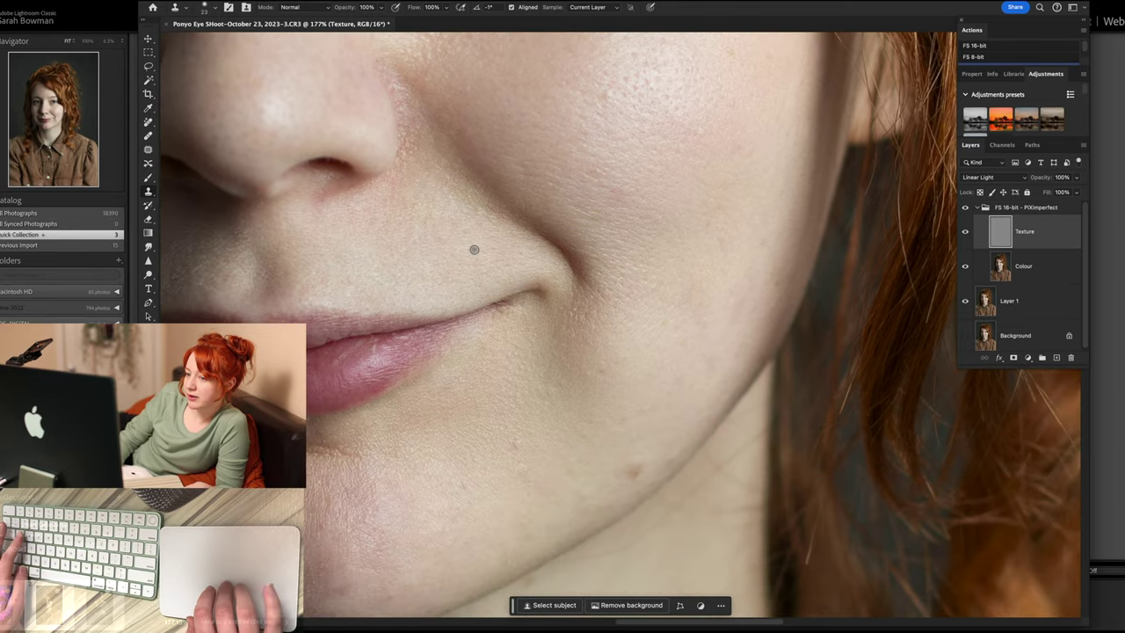
{"action": "scroll", "coordinate": [478, 250], "scroll_direction": "down", "scroll_amount": 3}
{"action": "scroll", "coordinate": [536, 412], "scroll_direction": "up", "scroll_amount": 3}
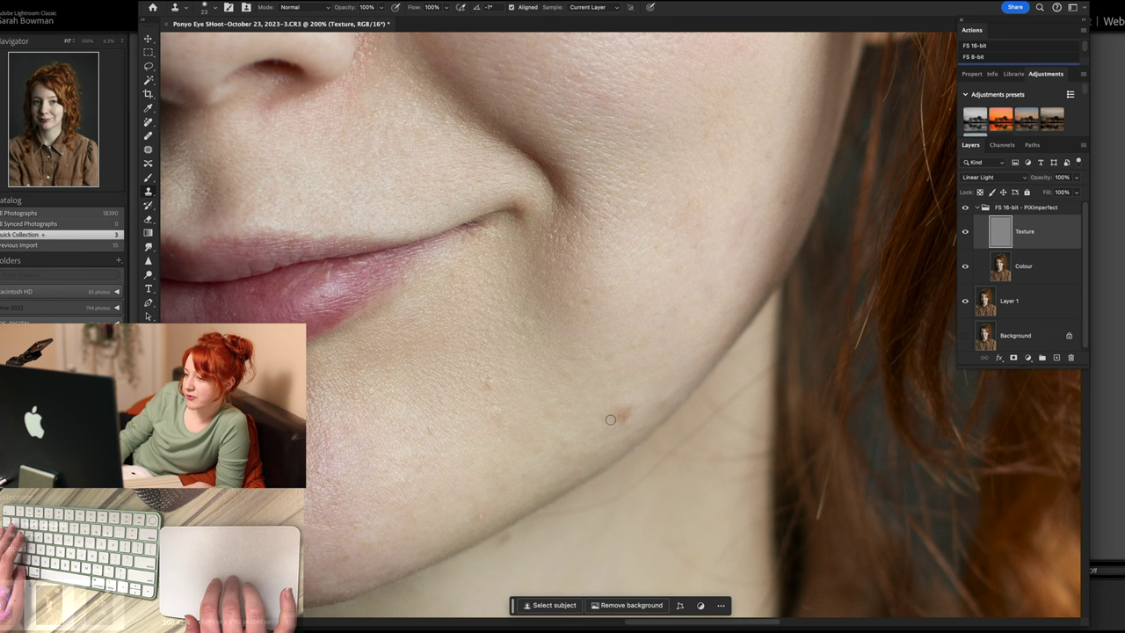
On the Colour layer, patch the jaw blemish with clean skin up and to the right.
{"action": "left_click", "coordinate": [149, 148]}
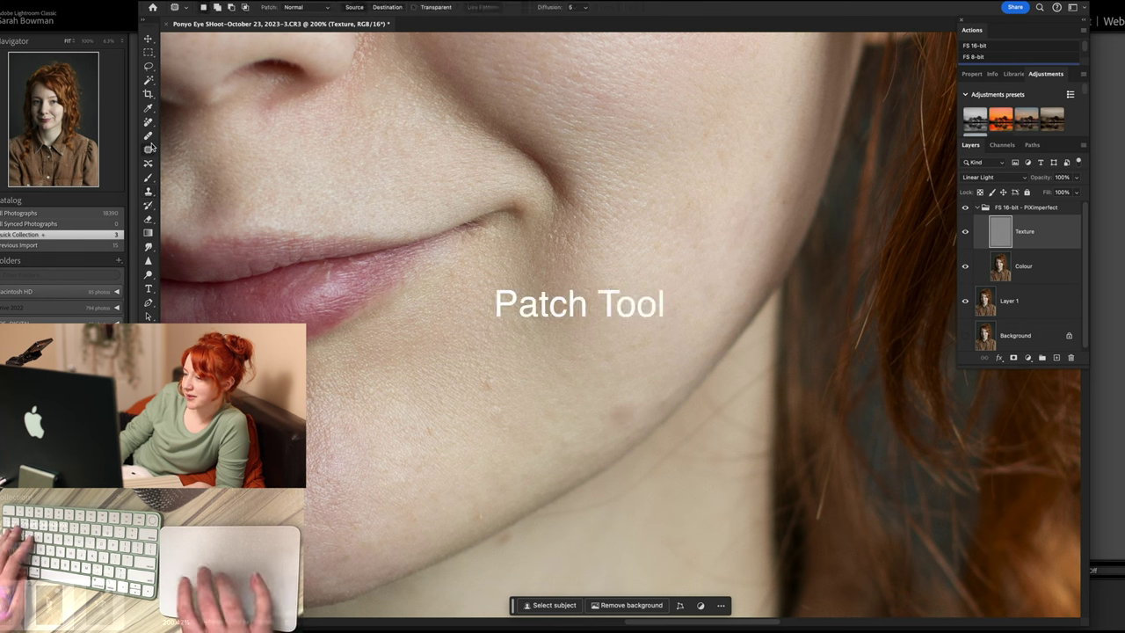
{"action": "left_click_drag", "start_coordinate": [636, 395], "coordinate": [631, 393]}
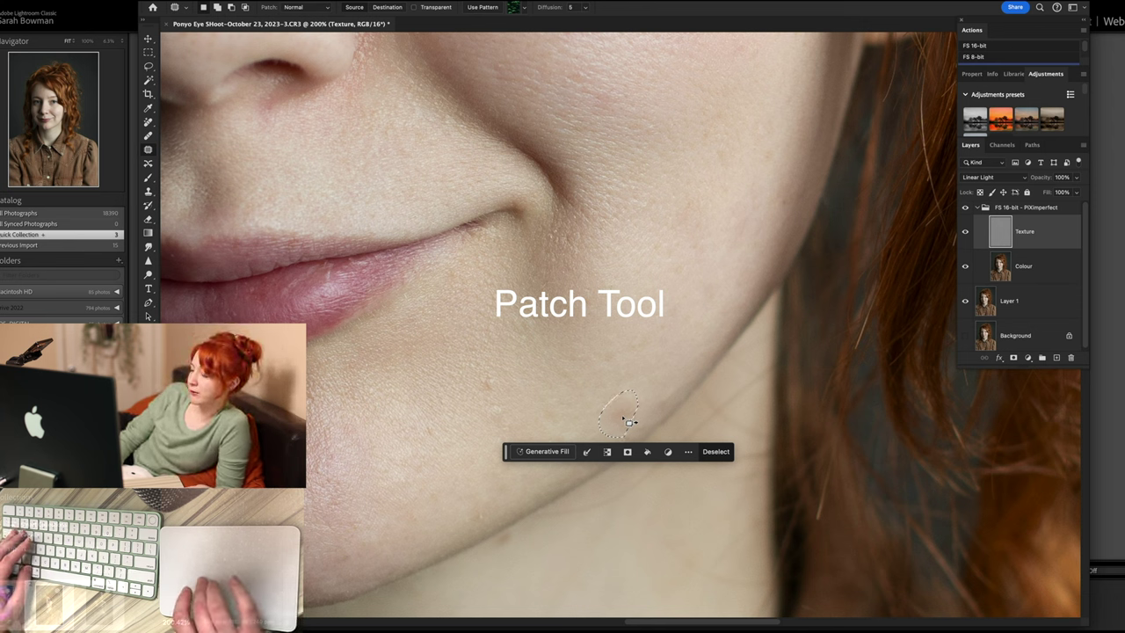
{"action": "left_click", "coordinate": [1012, 275]}
{"action": "left_click_drag", "start_coordinate": [618, 413], "coordinate": [654, 375]}
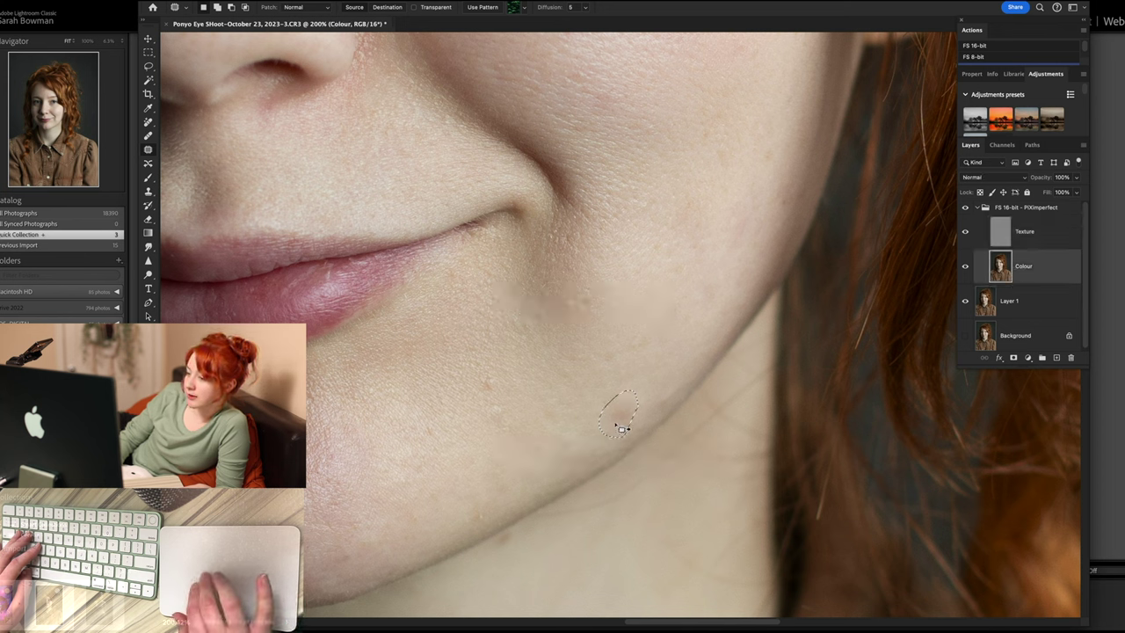
{"action": "key", "text": "ctrl+d"}
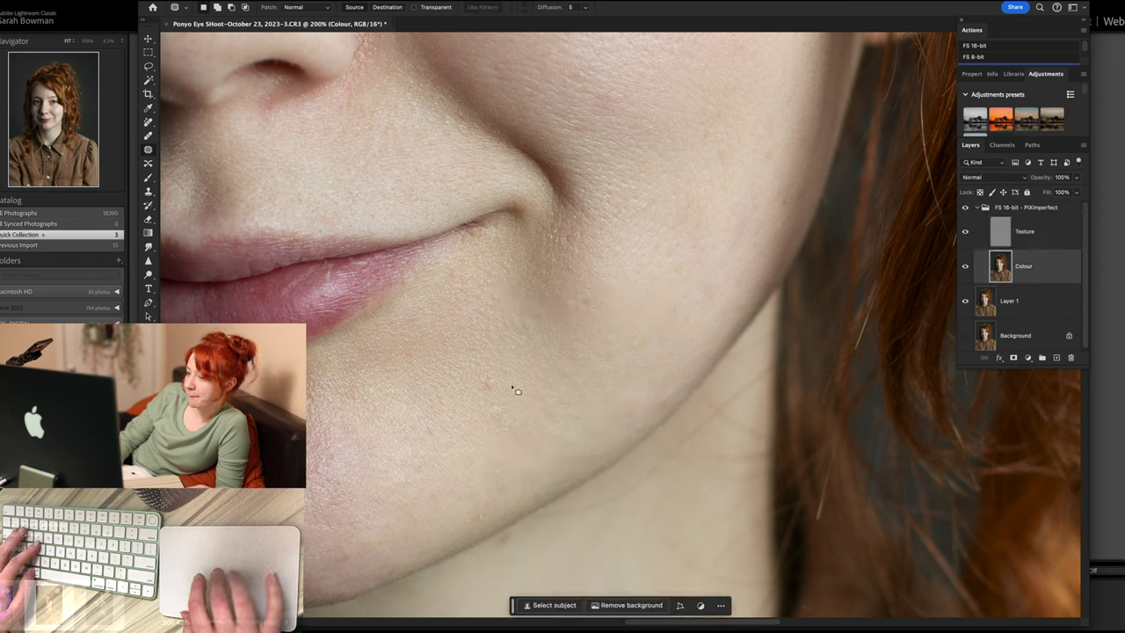
Patch the blotchy chin area with clean skin up and to the right.
{"action": "mouse_move", "coordinate": [484, 409]}
{"action": "left_mouse_down"}
{"action": "mouse_move", "coordinate": [502, 424]}
{"action": "mouse_move", "coordinate": [501, 402]}
{"action": "left_mouse_up"}
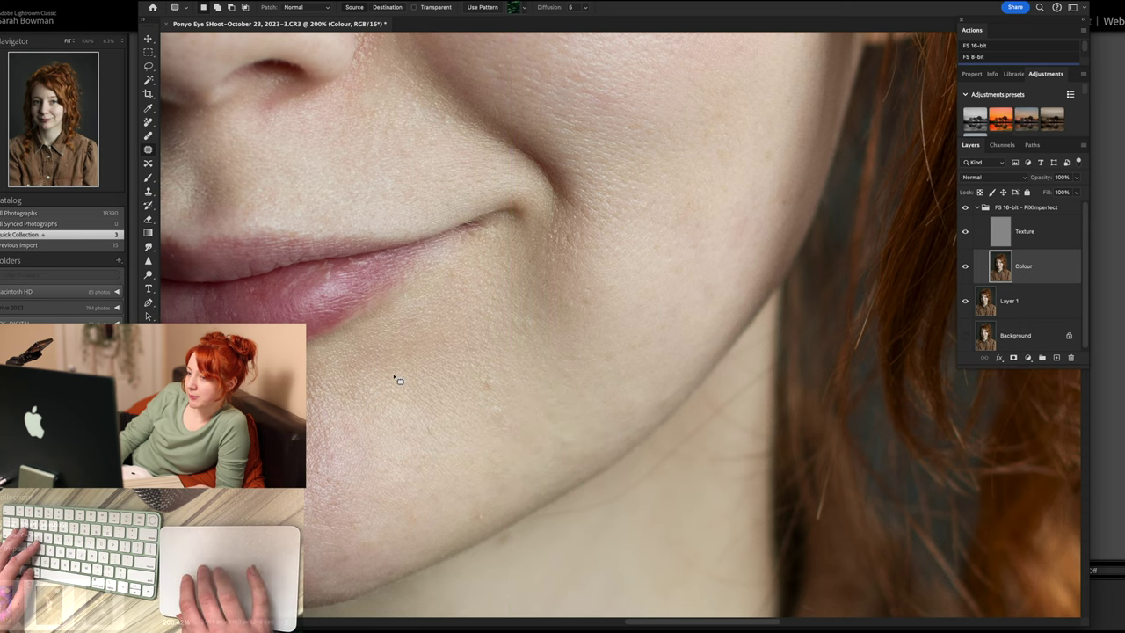
{"action": "scroll", "coordinate": [400, 380], "scroll_direction": "up", "scroll_amount": 3}
{"action": "scroll", "coordinate": [399, 380], "scroll_direction": "down", "scroll_amount": 5}
{"action": "scroll", "coordinate": [395, 396], "scroll_direction": "up", "scroll_amount": 3}
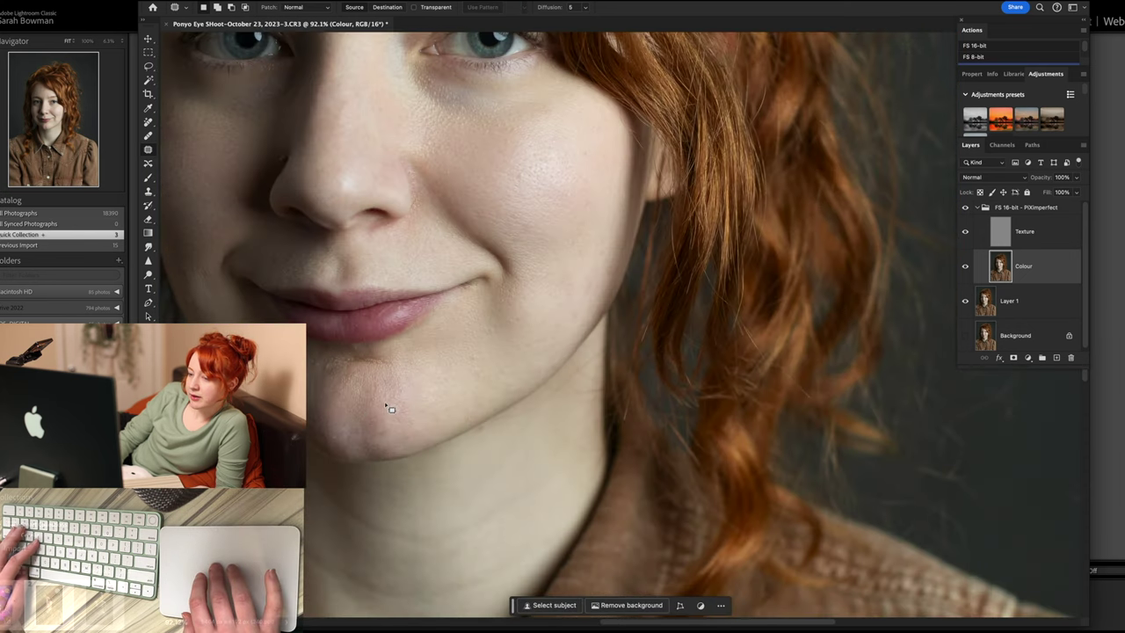
{"action": "left_click_drag", "start_coordinate": [388, 406], "coordinate": [370, 388]}
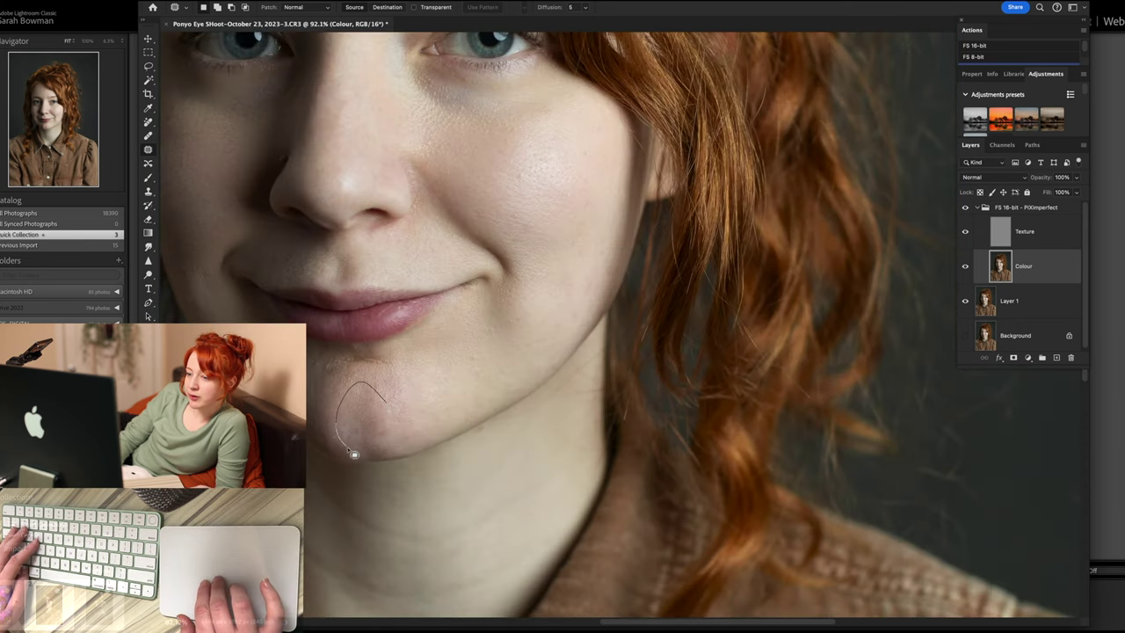
{"action": "left_click_drag", "start_coordinate": [381, 460], "coordinate": [433, 384]}
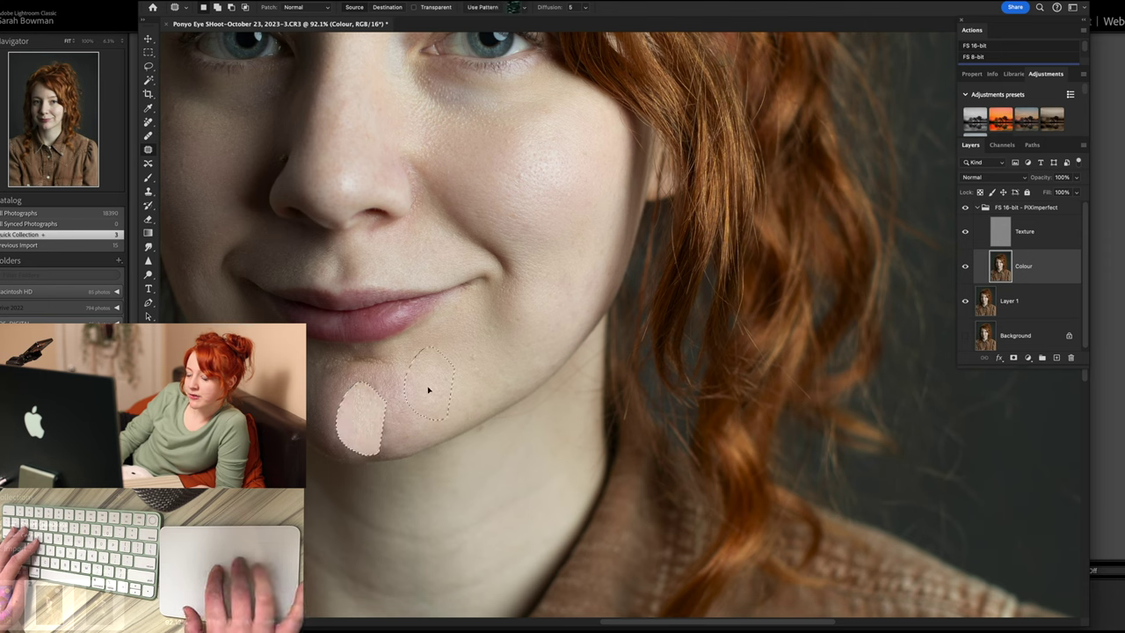
{"action": "key", "text": "ctrl+d"}
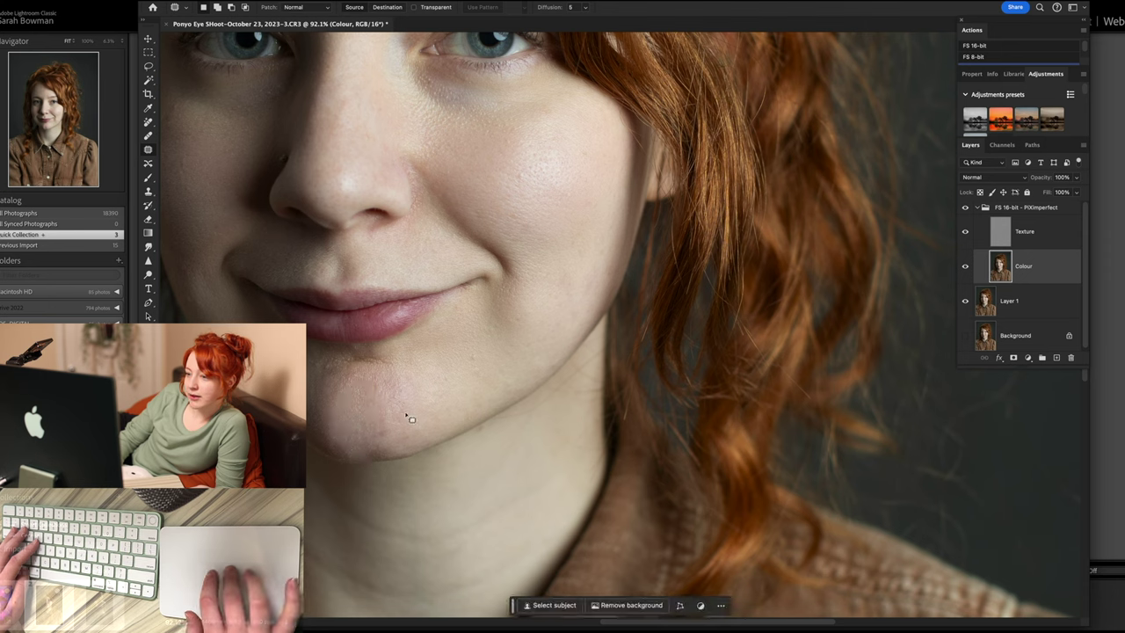
Outline another chin spot, then undo the bad patch and deselect.
{"action": "left_click_drag", "start_coordinate": [394, 410], "coordinate": [373, 452]}
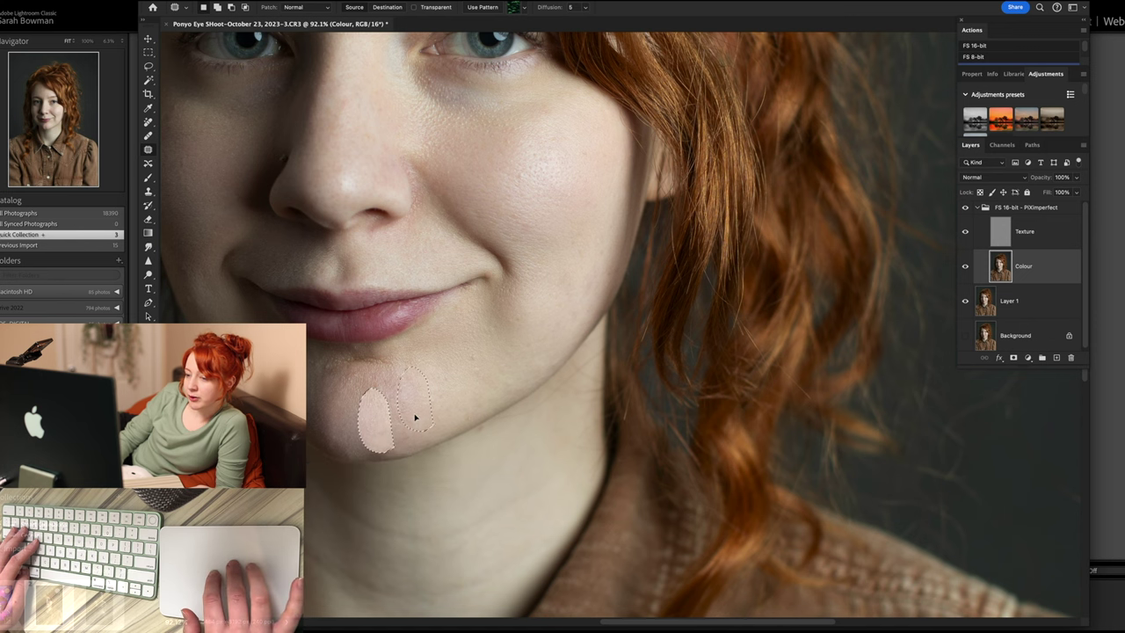
{"action": "key", "text": "ctrl+d"}
{"action": "scroll", "coordinate": [391, 395], "scroll_direction": "up", "scroll_amount": 2}
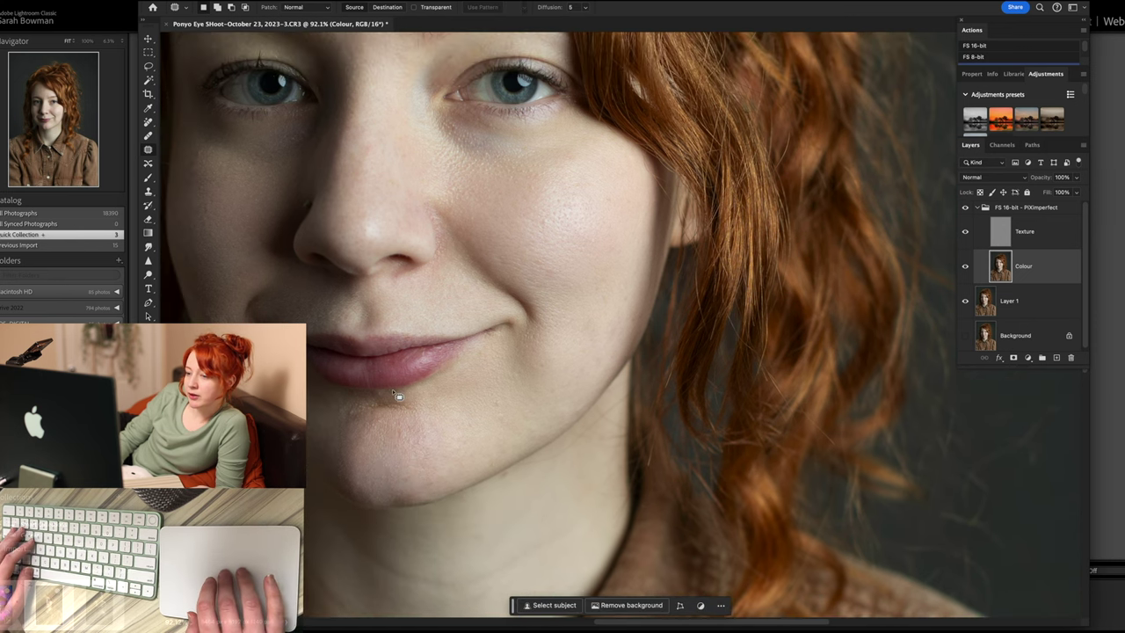
{"action": "key", "text": "ctrl+z"}
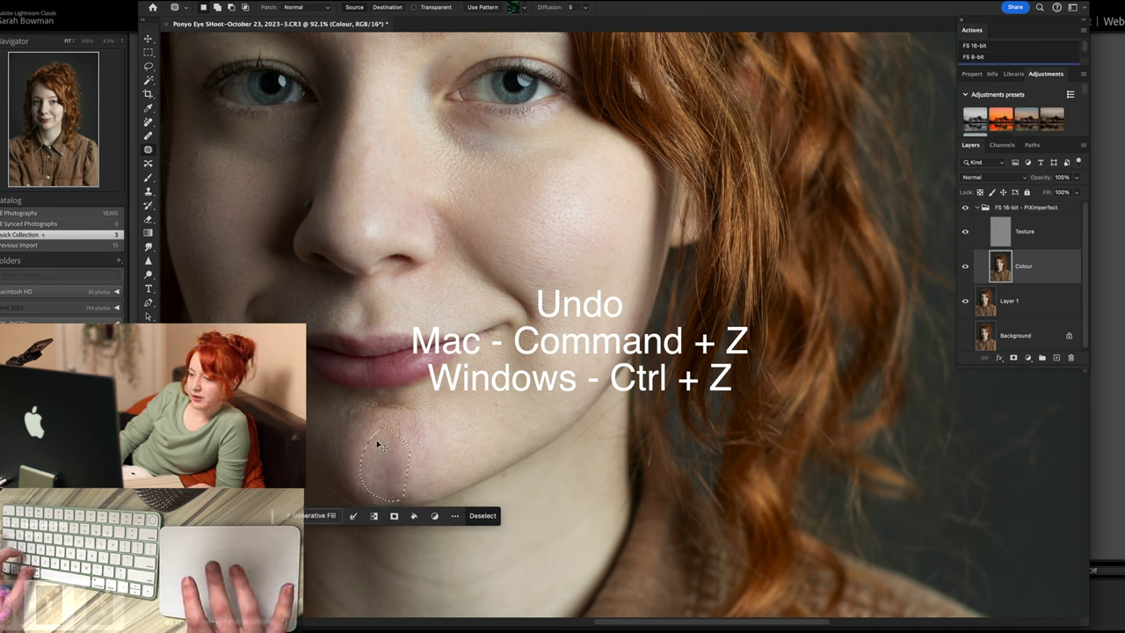
{"action": "key", "text": "ctrl+d"}
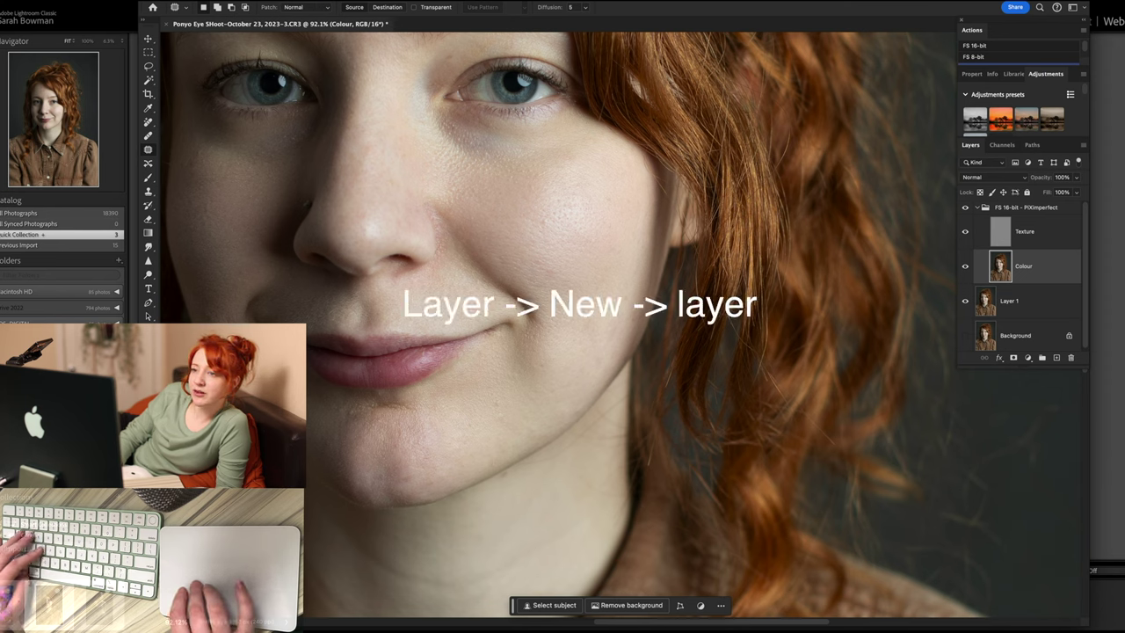
Add a layer via Layer > New > Layer, accepting the default name Layer 2.
{"action": "left_click", "coordinate": [154, 0]}
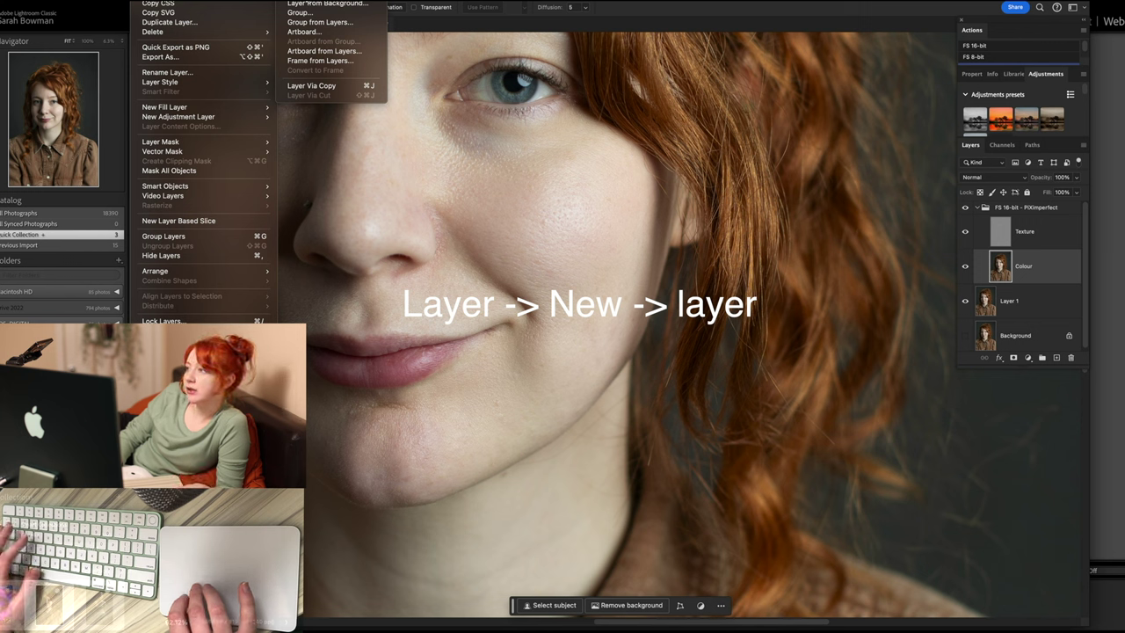
{"action": "left_click", "coordinate": [316, 1]}
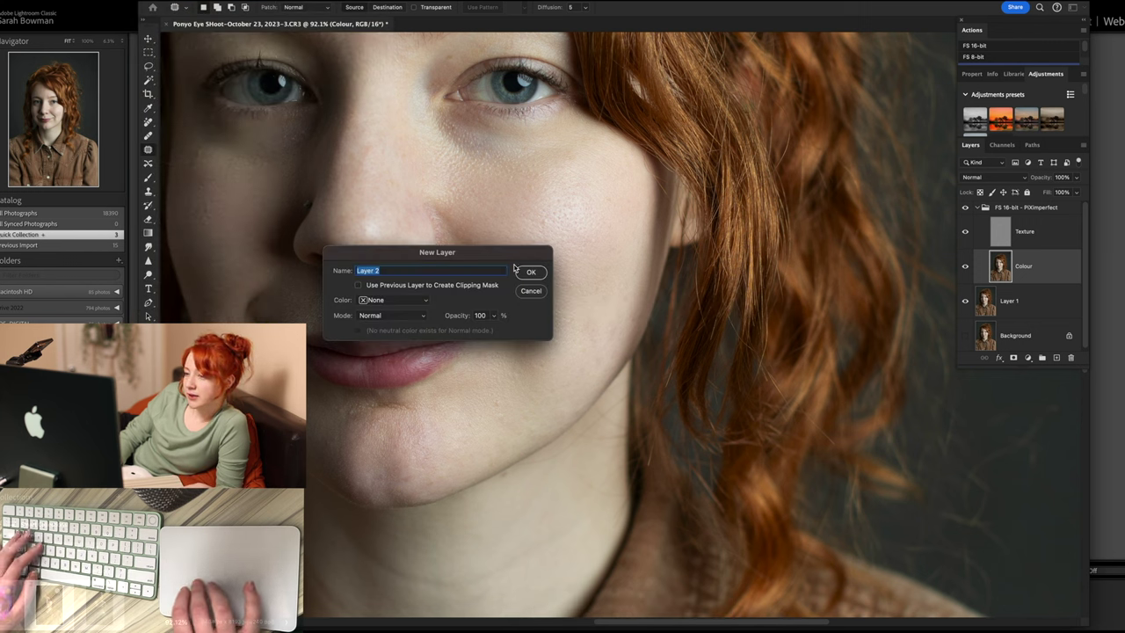
{"action": "left_click", "coordinate": [531, 272]}
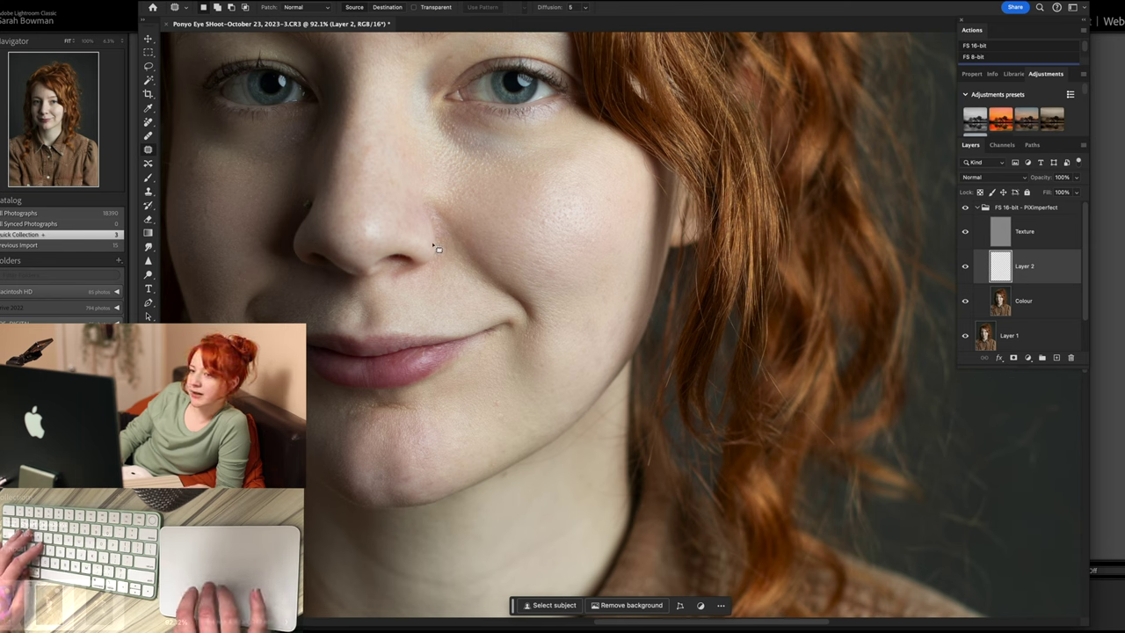
Set up a 169 px brush at 82% opacity and paint a test stroke.
{"action": "left_click", "coordinate": [148, 178]}
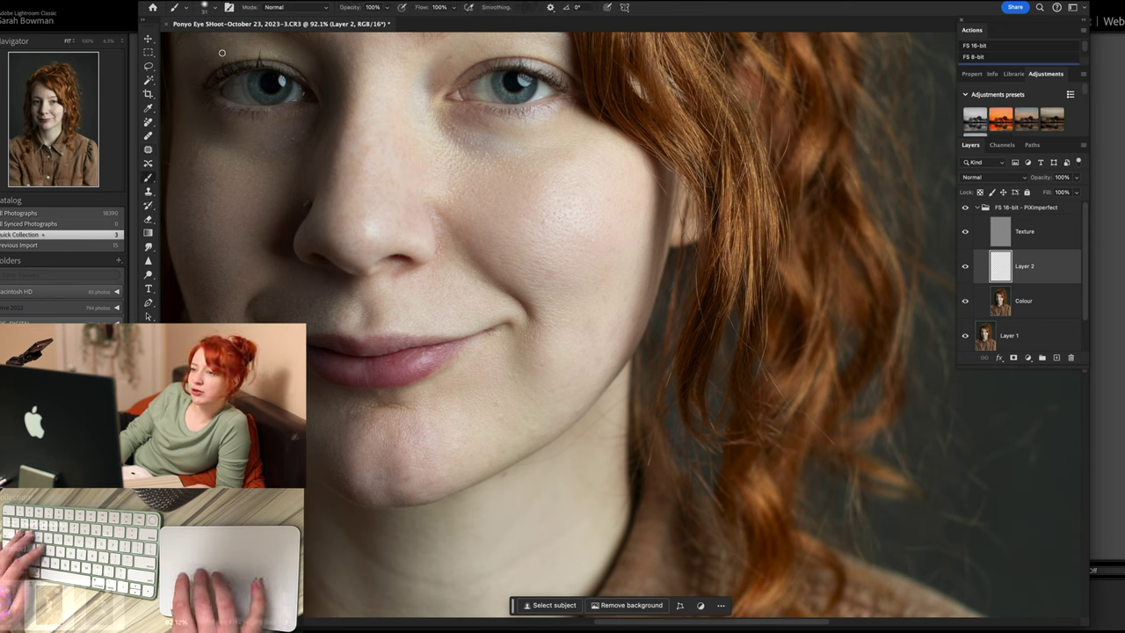
{"action": "left_click", "coordinate": [209, 8]}
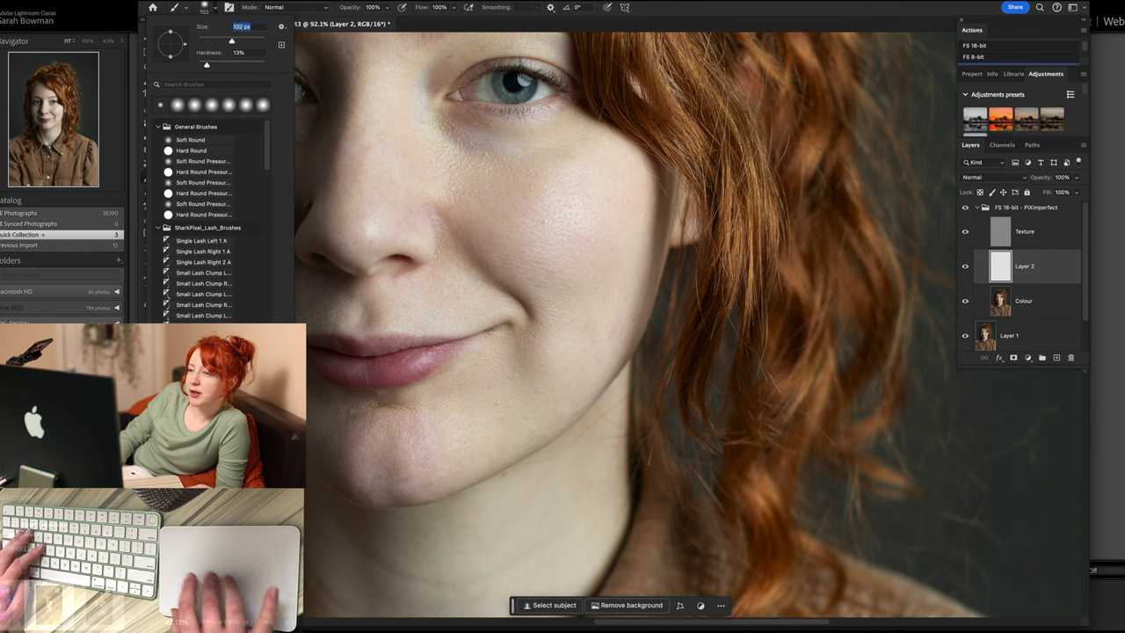
{"action": "left_click", "coordinate": [243, 40]}
{"action": "type", "text": "4"}
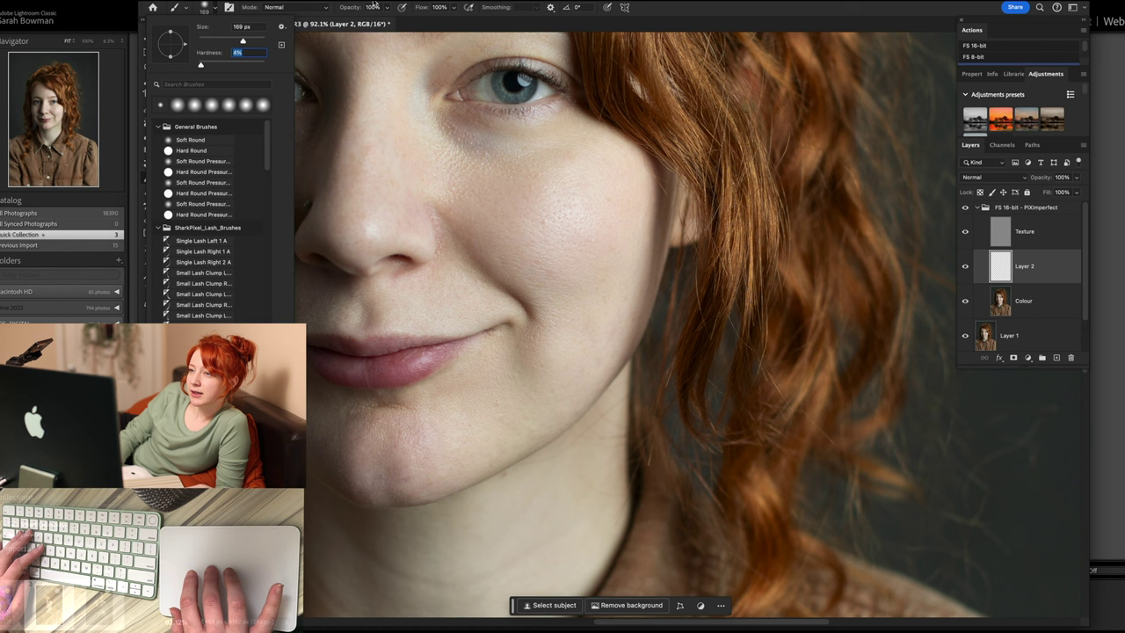
{"action": "left_click_drag", "start_coordinate": [355, 11], "coordinate": [305, 17]}
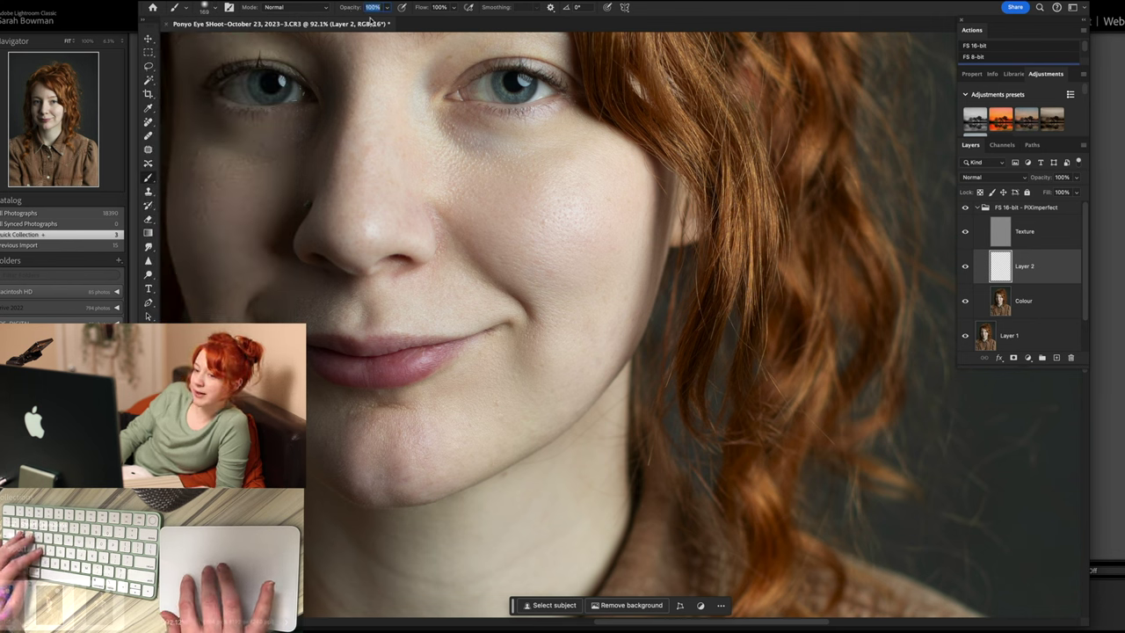
{"action": "left_click_drag", "start_coordinate": [795, 151], "coordinate": [167, 314]}
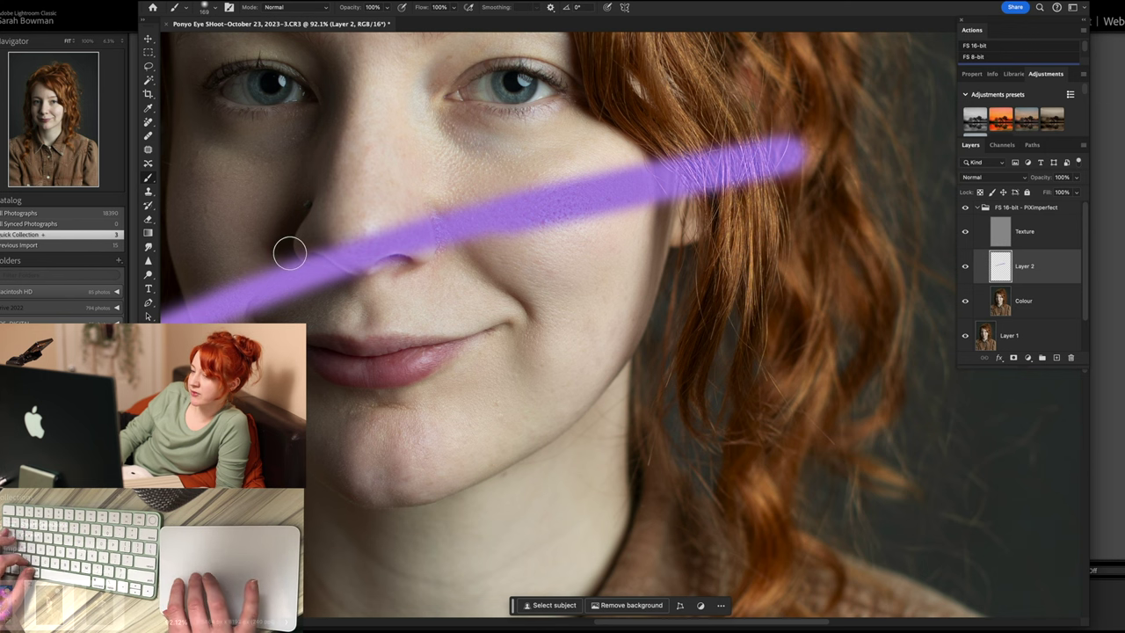
Lower brush opacity to 14% and sample the cheek's skin tone for soft painting.
{"action": "left_click_drag", "start_coordinate": [350, 12], "coordinate": [332, 15]}
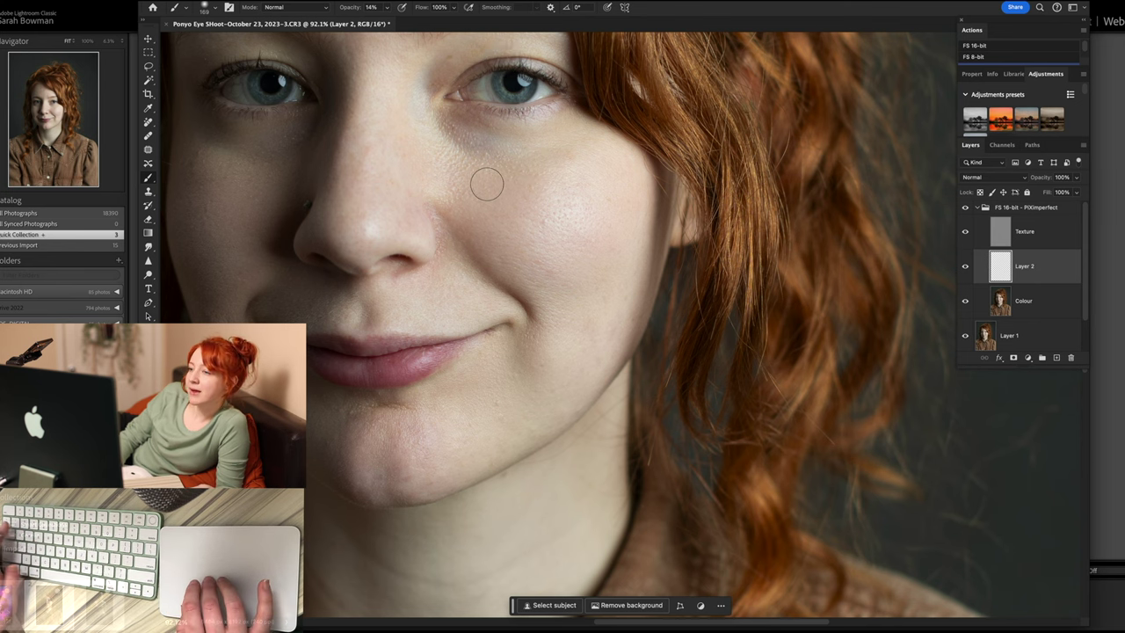
{"action": "scroll", "coordinate": [461, 163], "scroll_direction": "up", "scroll_amount": 2}
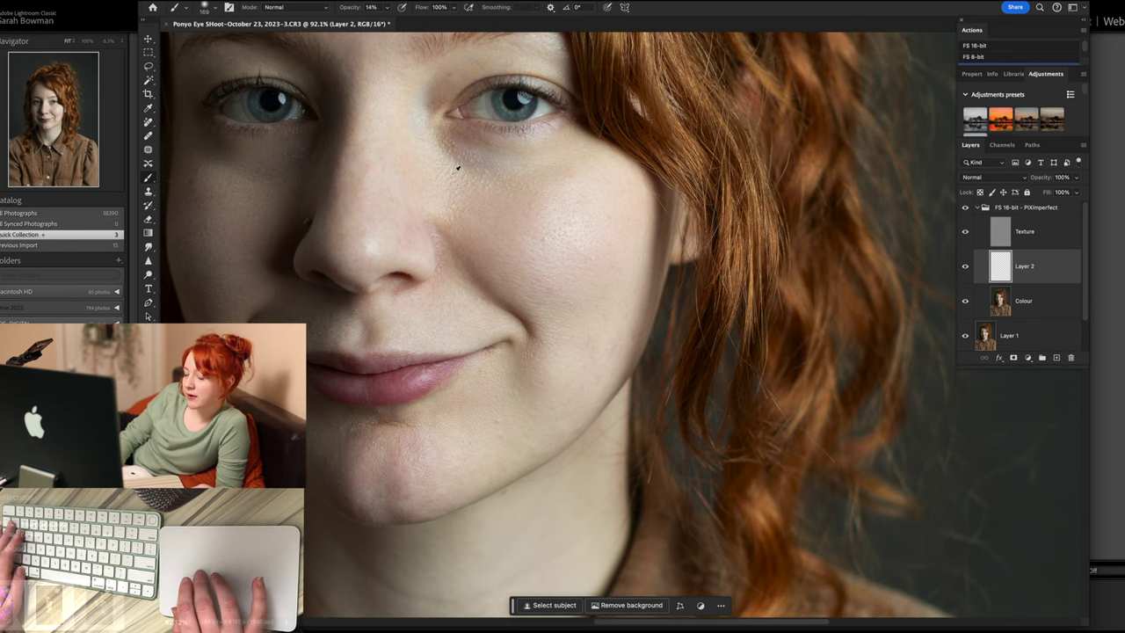
{"action": "left_click", "coordinate": [457, 168], "text": "alt"}
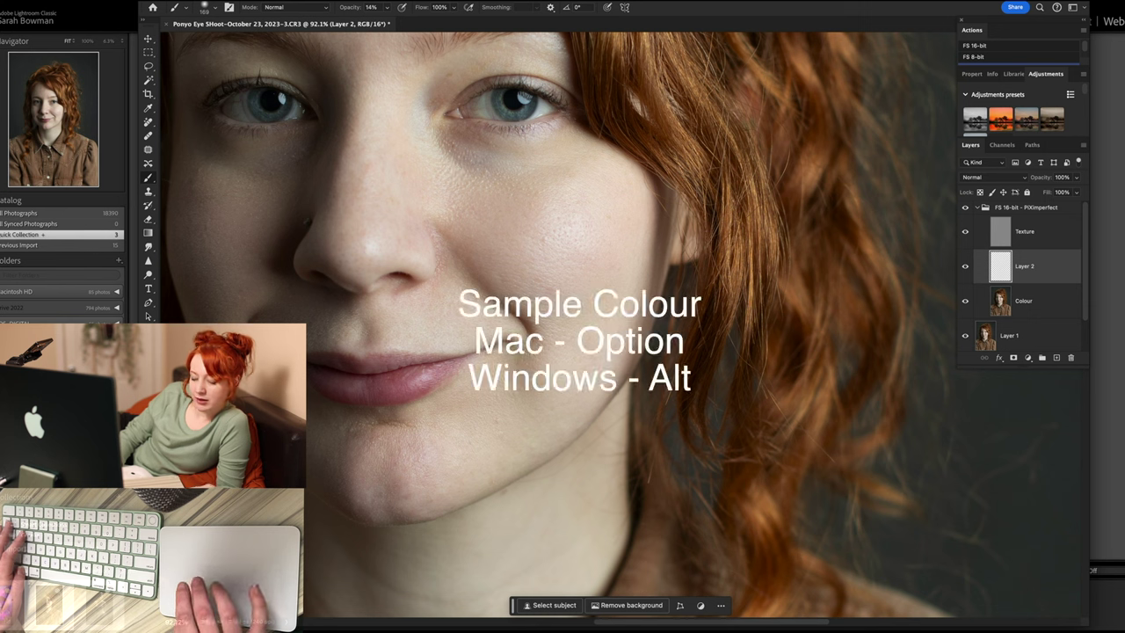
{"action": "left_click", "coordinate": [458, 171], "text": "alt"}
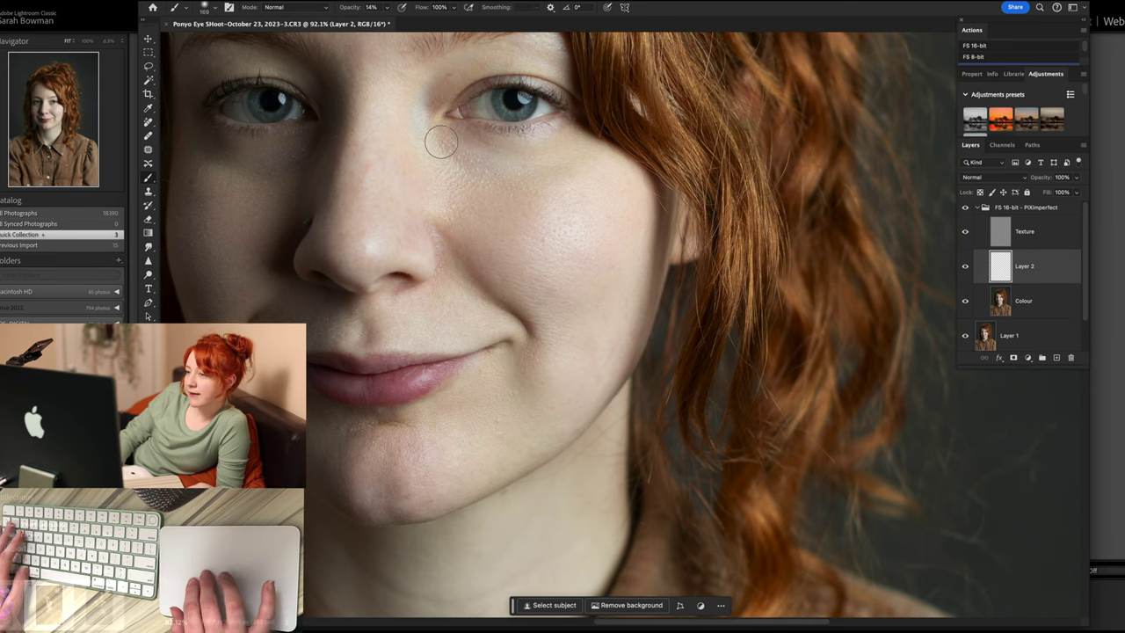
{"action": "scroll", "coordinate": [540, 193], "scroll_direction": "up", "scroll_amount": 2}
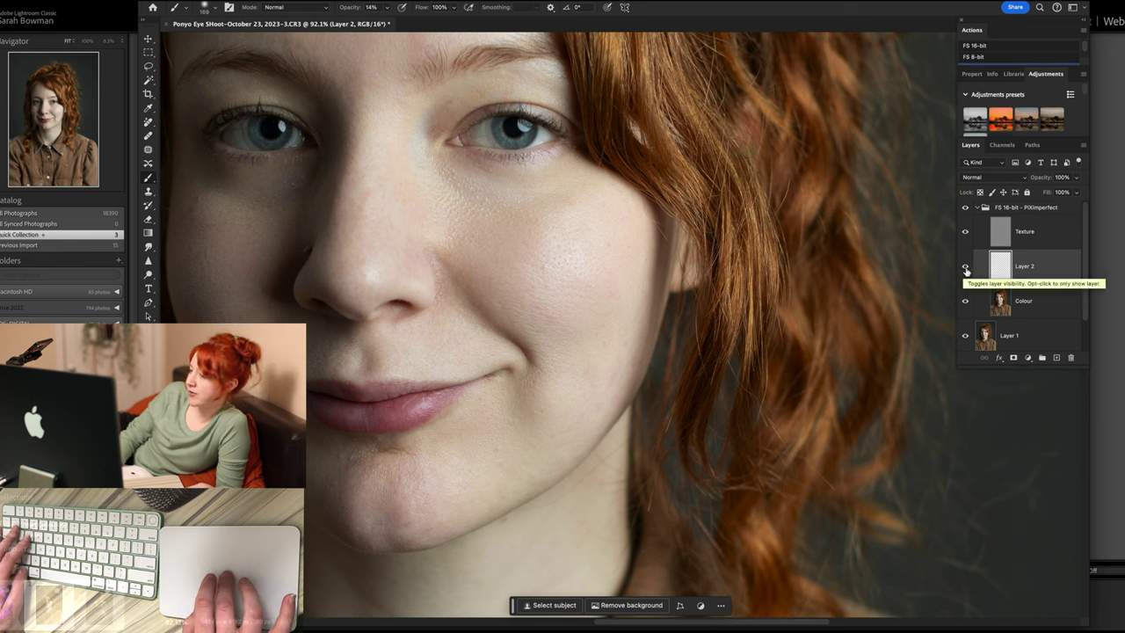
Toggle Layer 2 and the retouch group off and on to compare before and after.
{"action": "left_click", "coordinate": [963, 267]}
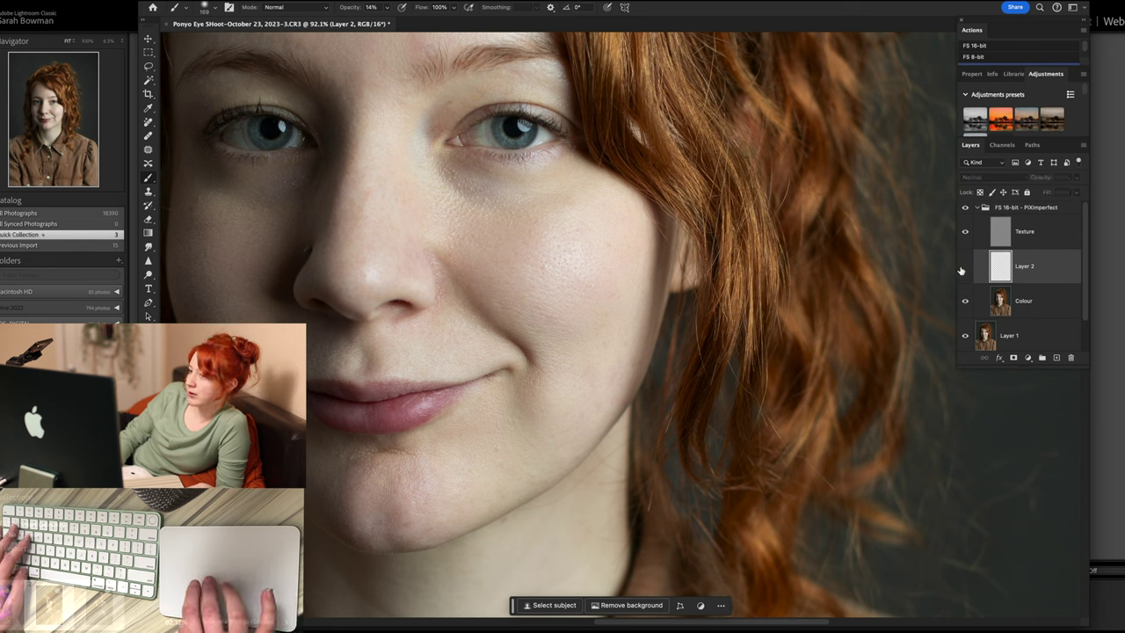
{"action": "left_click", "coordinate": [963, 267]}
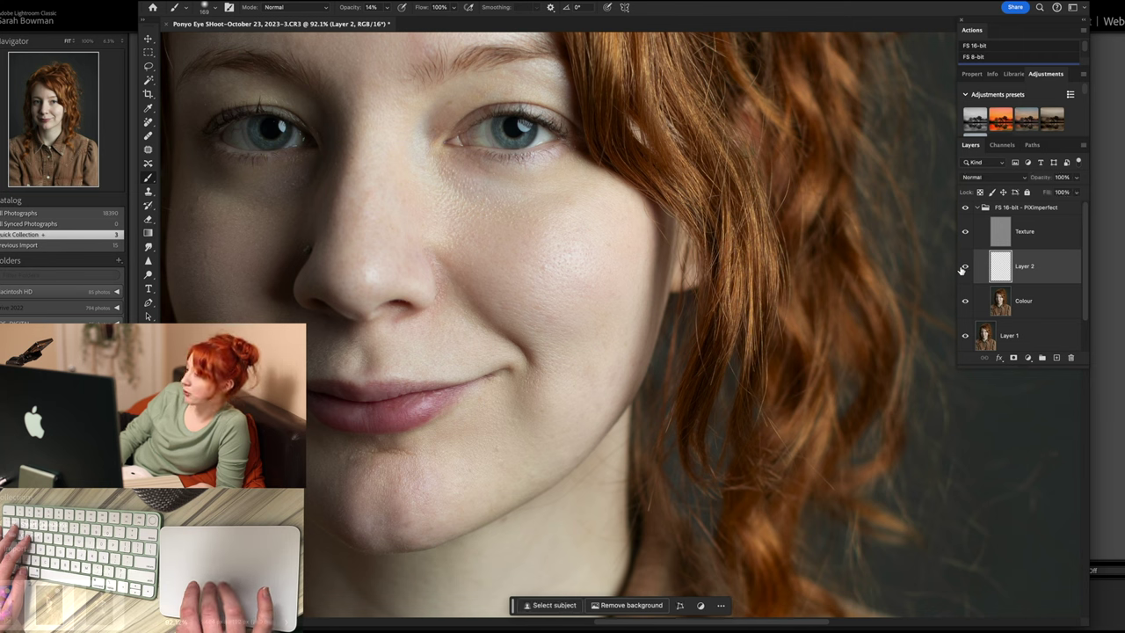
{"action": "left_click", "coordinate": [977, 208]}
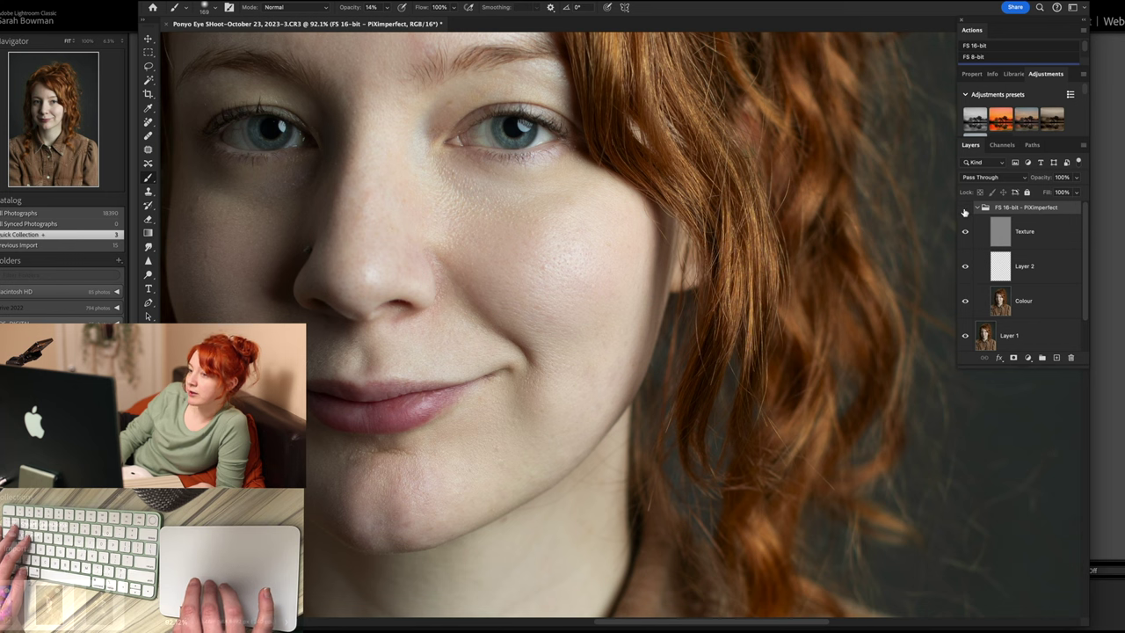
{"action": "left_click", "coordinate": [965, 207]}
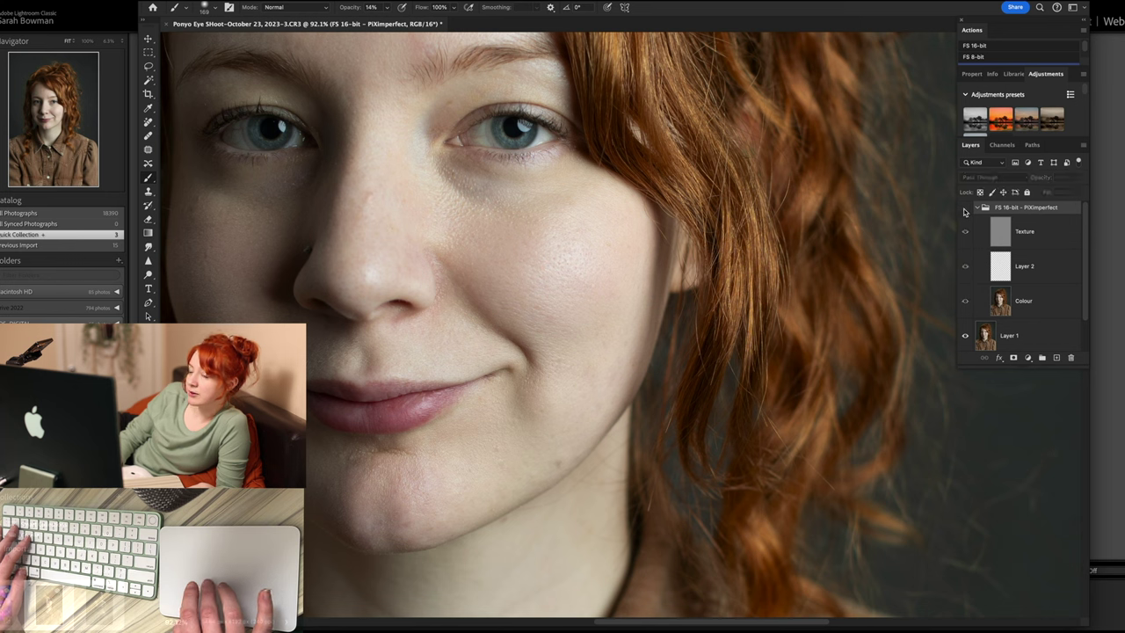
Back on Layer 2, enlarge the brush, sample cheek skin tone, paint, and undo one stroke.
{"action": "left_click", "coordinate": [995, 269]}
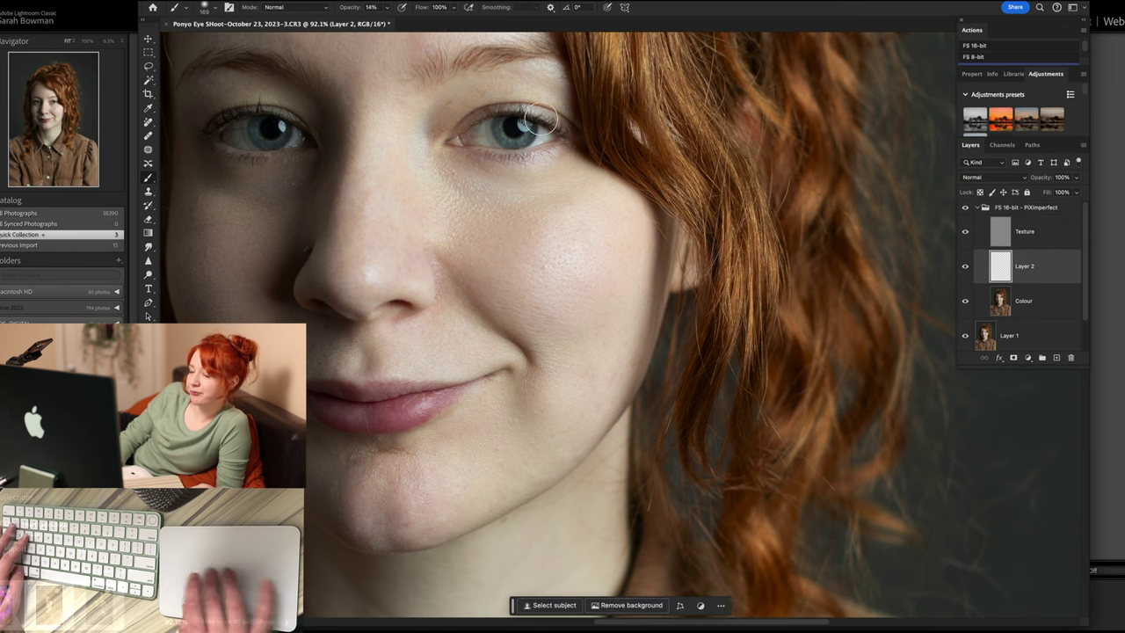
{"action": "left_click", "coordinate": [211, 9]}
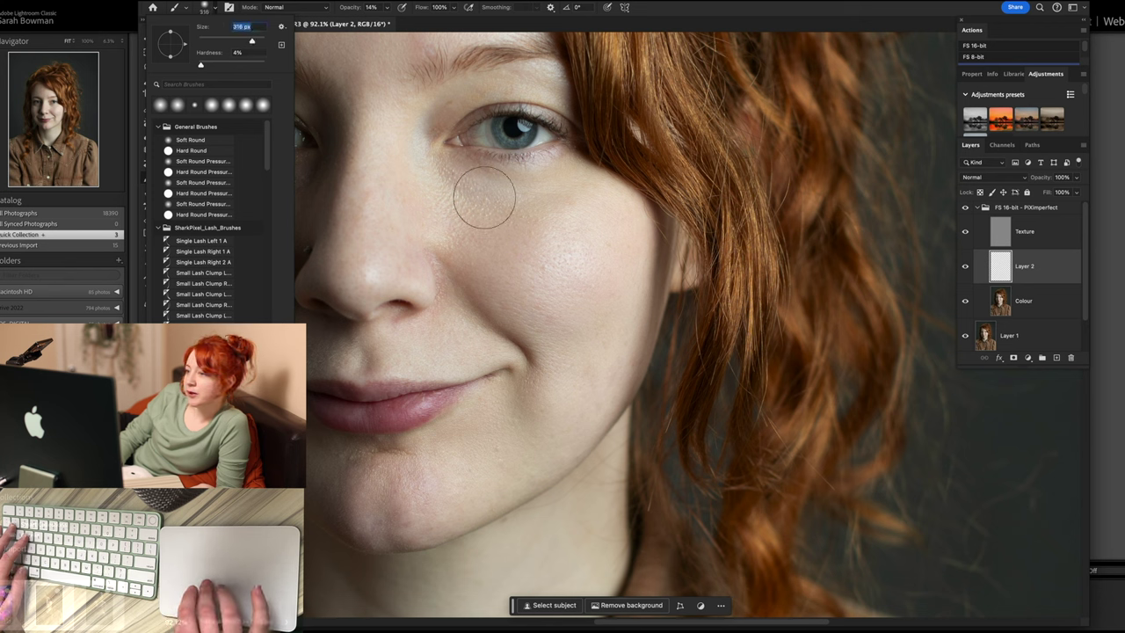
{"action": "key", "text": "Return"}
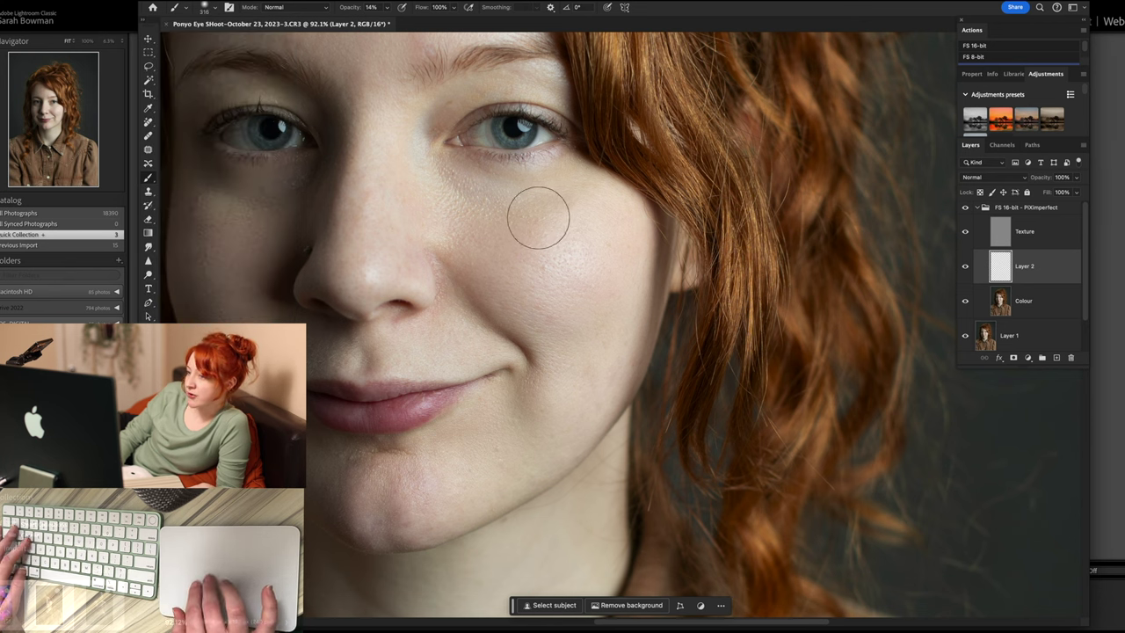
{"action": "left_click", "coordinate": [564, 392], "text": "alt"}
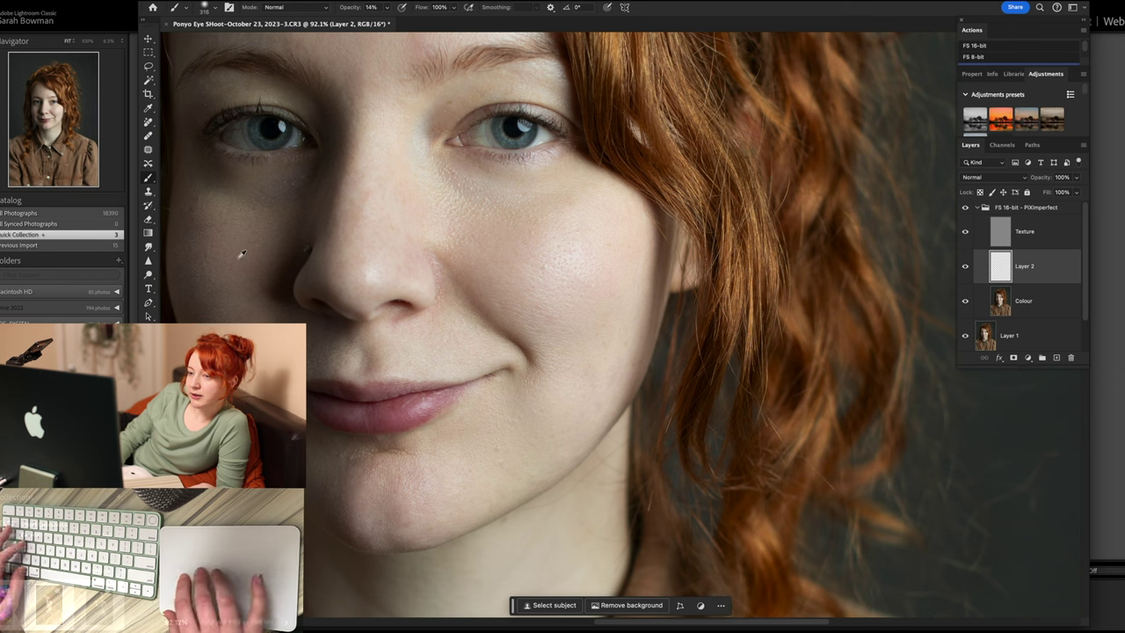
{"action": "key", "text": "ctrl+z"}
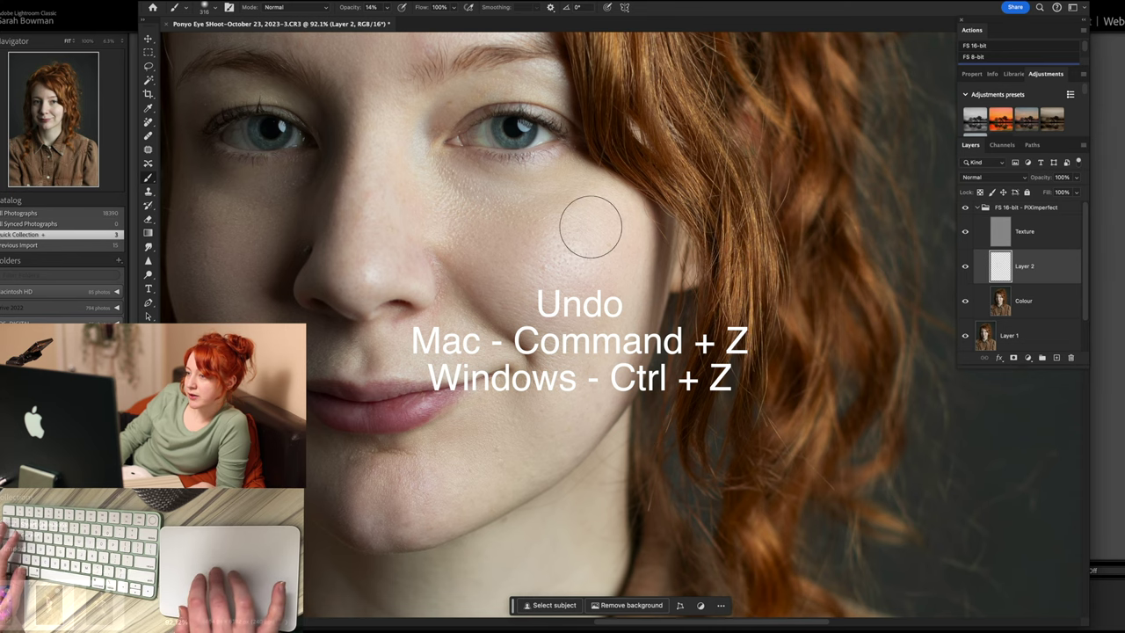
{"action": "scroll", "coordinate": [590, 226], "scroll_direction": "up", "scroll_amount": 5}
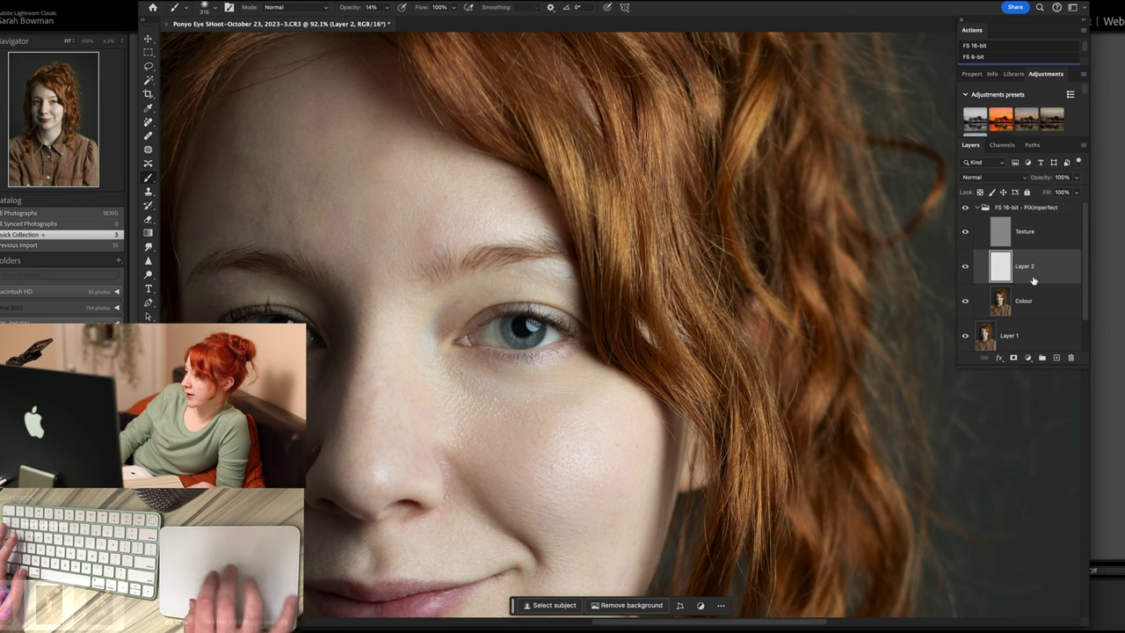
On the Colour layer, patch the uneven forehead skin above the eyebrow.
{"action": "left_click", "coordinate": [996, 306]}
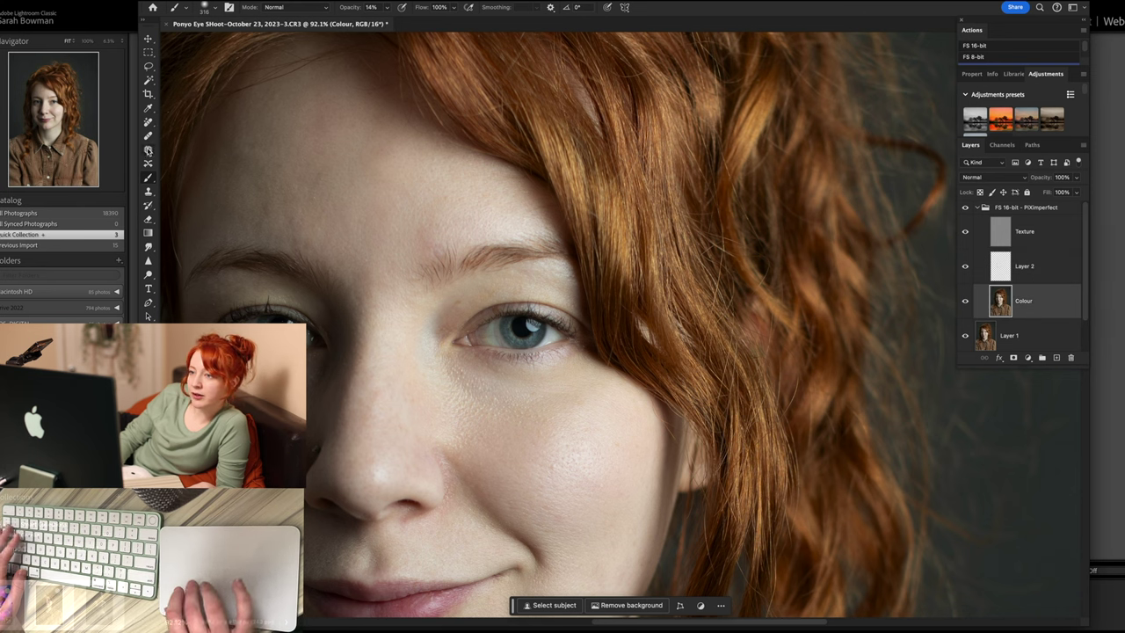
{"action": "left_click", "coordinate": [148, 150]}
{"action": "left_click_drag", "start_coordinate": [350, 104], "coordinate": [327, 143]}
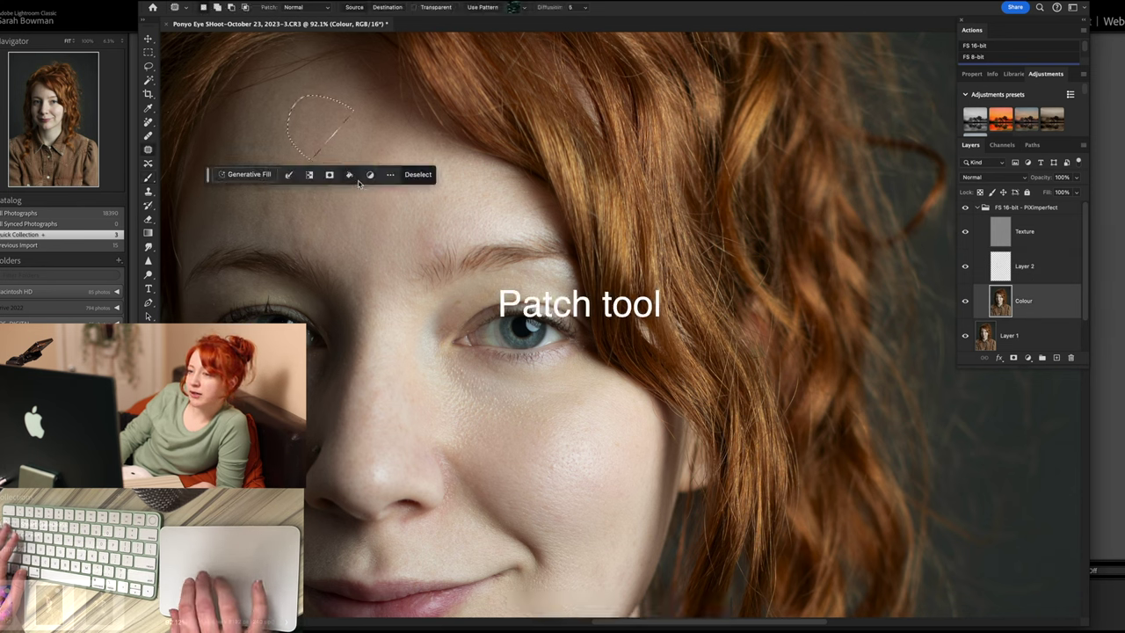
{"action": "left_click_drag", "start_coordinate": [453, 207], "coordinate": [387, 224]}
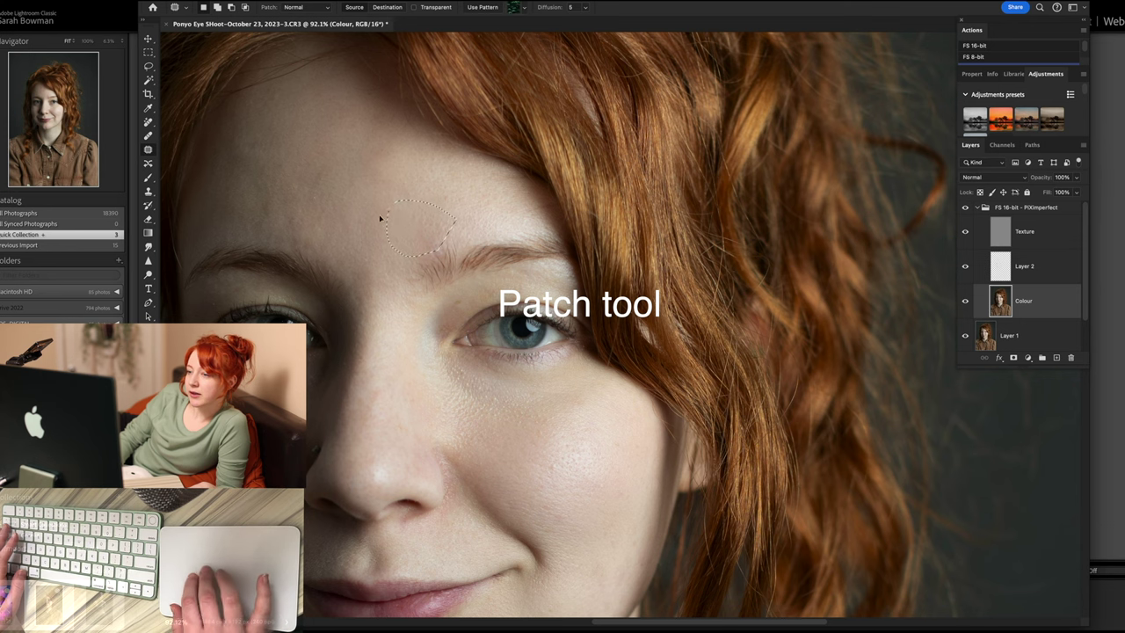
{"action": "left_click", "coordinate": [329, 193]}
Move the view and select the Texture layer for detail cleanup.
{"action": "scroll", "coordinate": [319, 196], "scroll_direction": "down", "scroll_amount": 3}
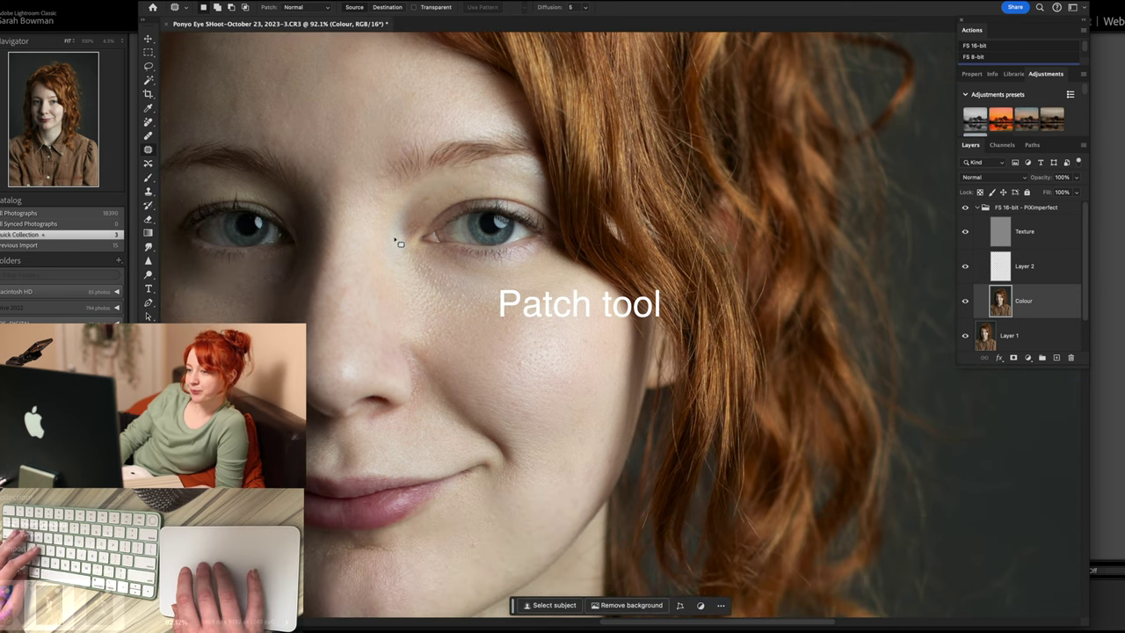
{"action": "scroll", "coordinate": [398, 240], "scroll_direction": "left", "scroll_amount": 3}
{"action": "scroll", "coordinate": [398, 241], "scroll_direction": "down", "scroll_amount": 2}
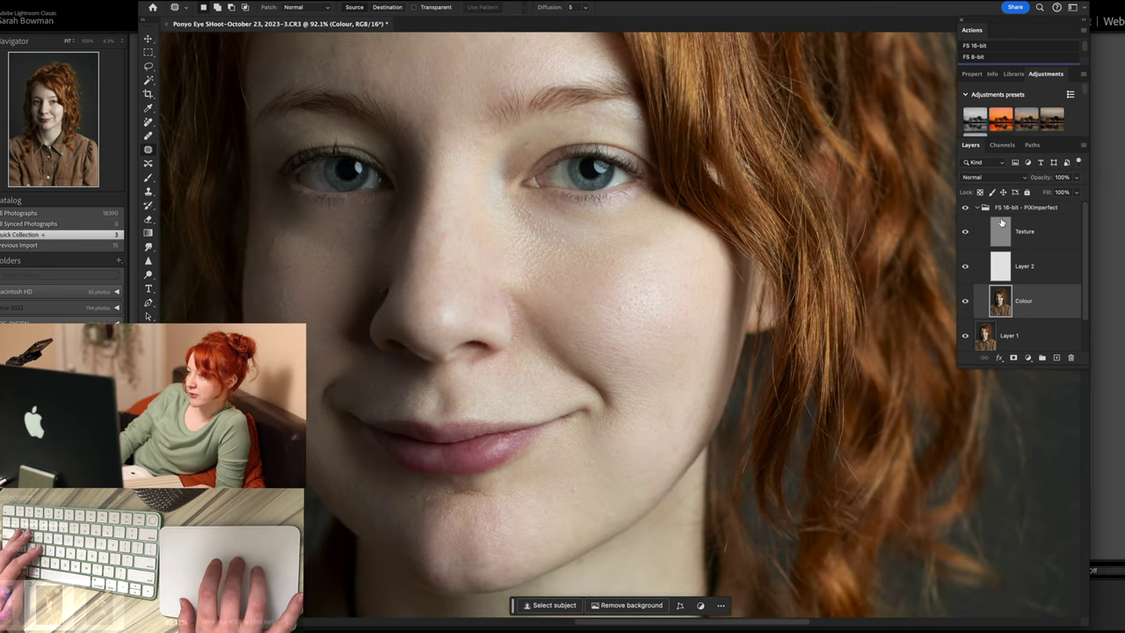
{"action": "left_click", "coordinate": [1001, 230]}
Pick the Clone Stamp tool and zoom to about 134% on the nose and mouth.
{"action": "left_click", "coordinate": [149, 191]}
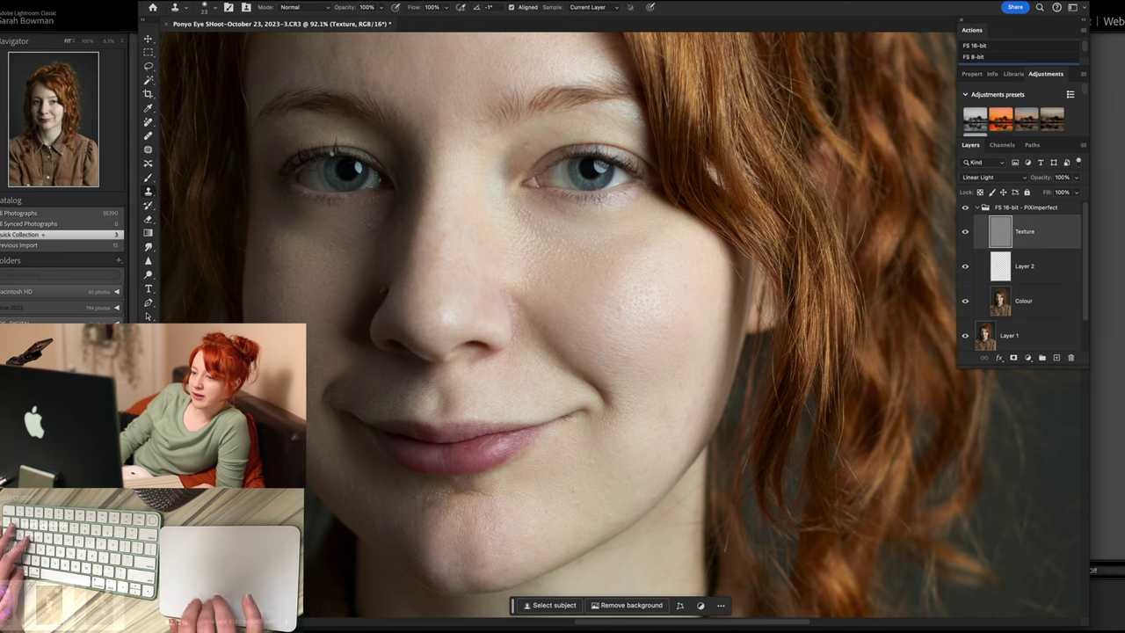
{"action": "scroll", "coordinate": [317, 431], "scroll_direction": "up", "scroll_amount": 5}
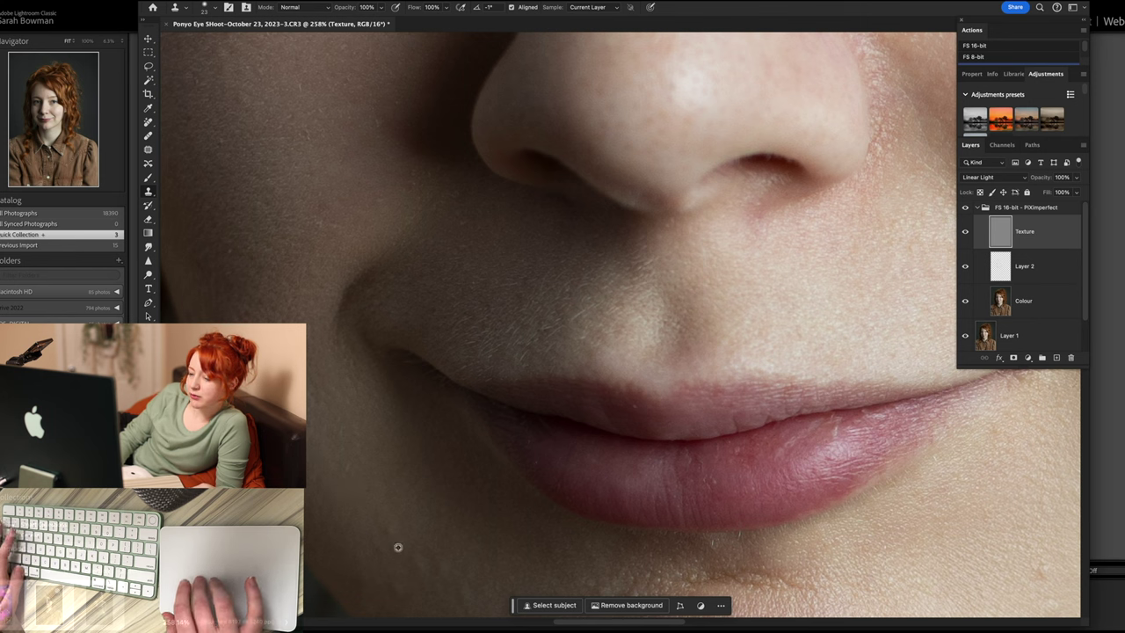
{"action": "scroll", "coordinate": [454, 571], "scroll_direction": "right", "scroll_amount": 3}
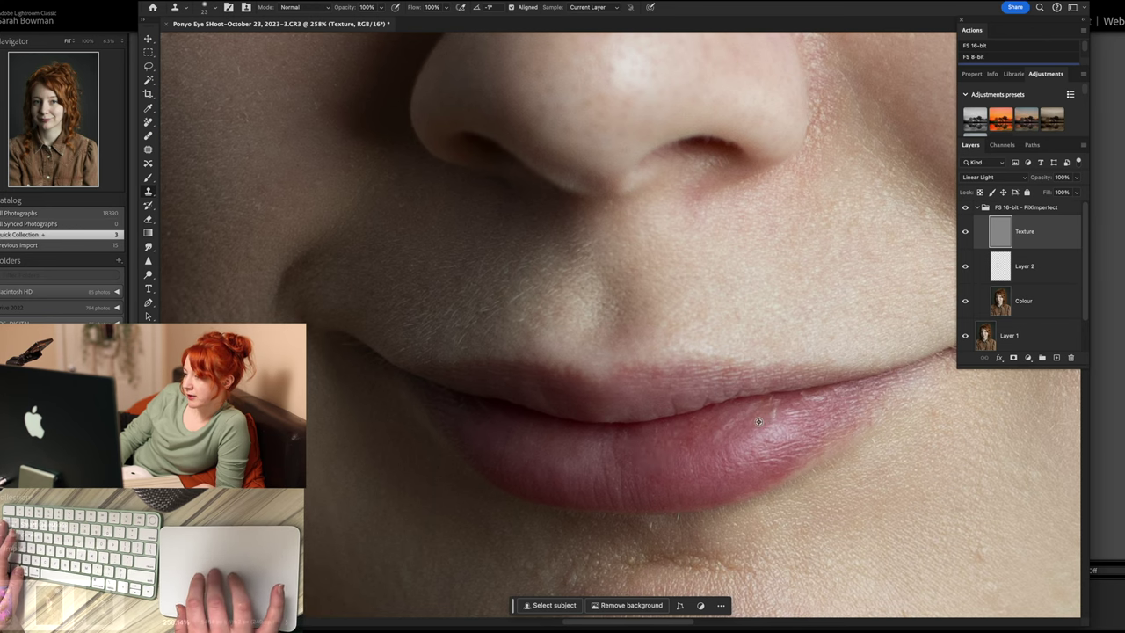
{"action": "scroll", "coordinate": [765, 425], "scroll_direction": "down", "scroll_amount": 5}
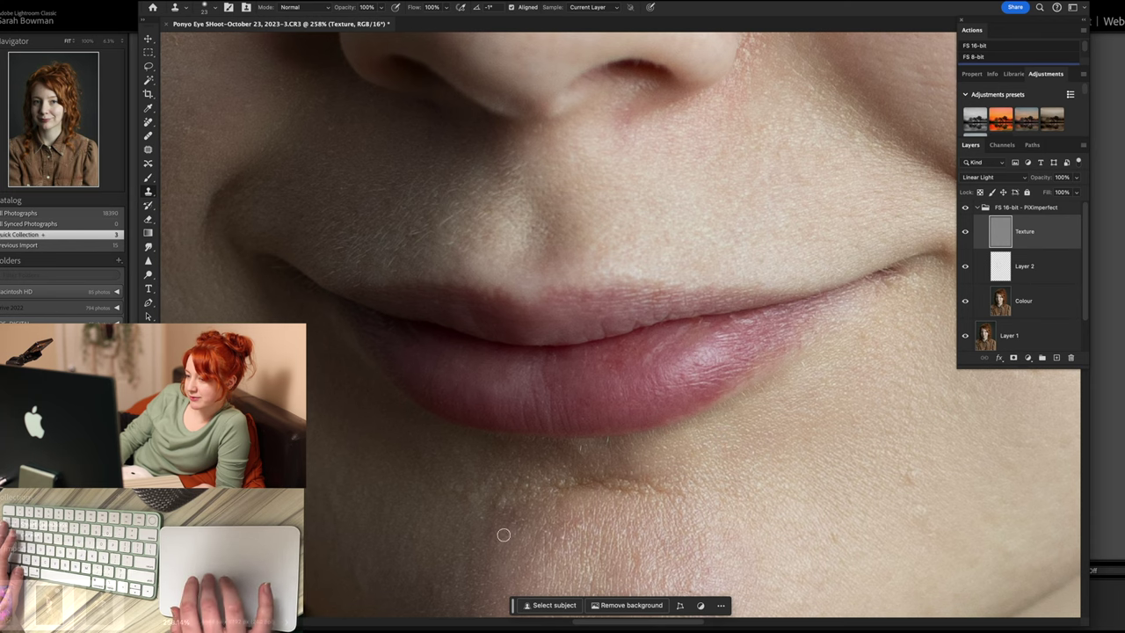
{"action": "scroll", "coordinate": [484, 499], "scroll_direction": "right", "scroll_amount": 4}
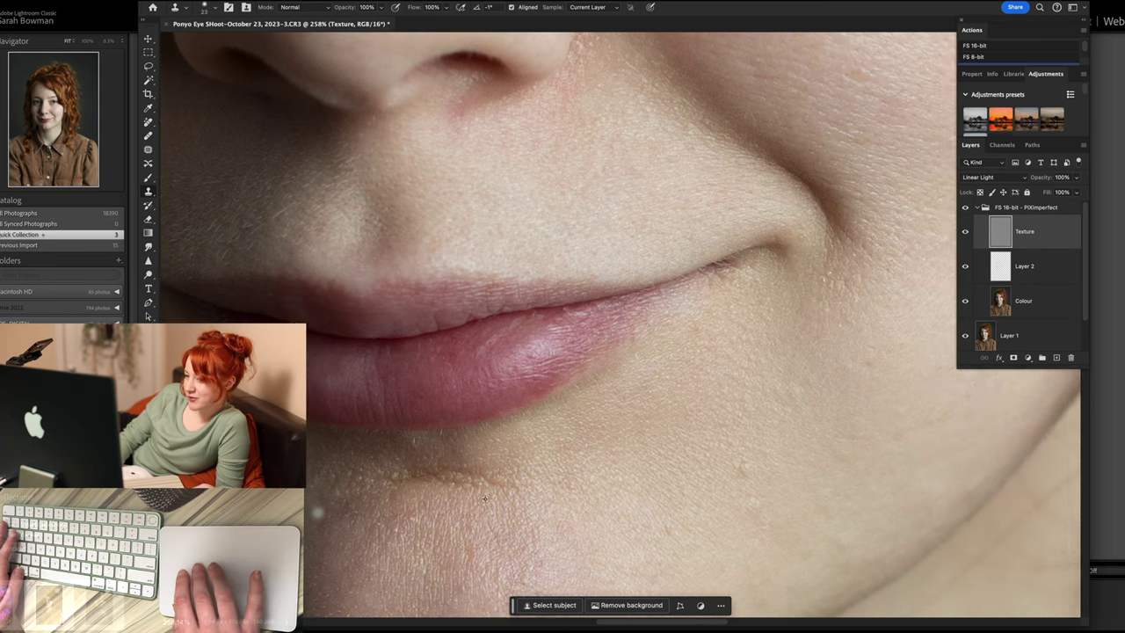
{"action": "scroll", "coordinate": [484, 499], "scroll_direction": "down", "scroll_amount": 3}
{"action": "scroll", "coordinate": [678, 461], "scroll_direction": "down", "scroll_amount": 3}
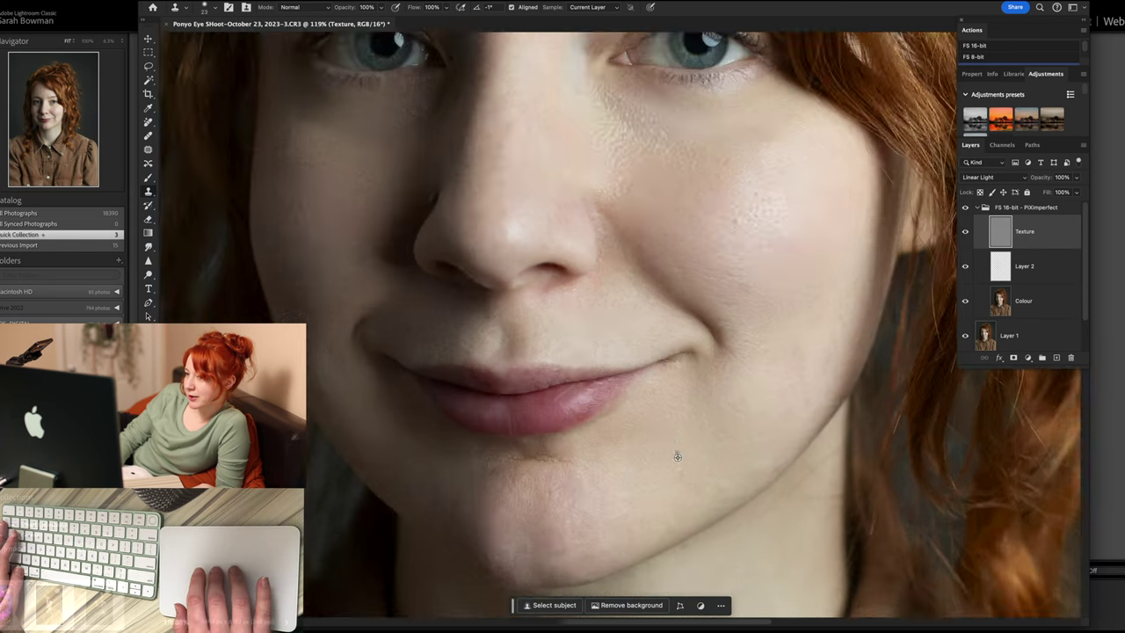
{"action": "scroll", "coordinate": [678, 460], "scroll_direction": "down", "scroll_amount": 2}
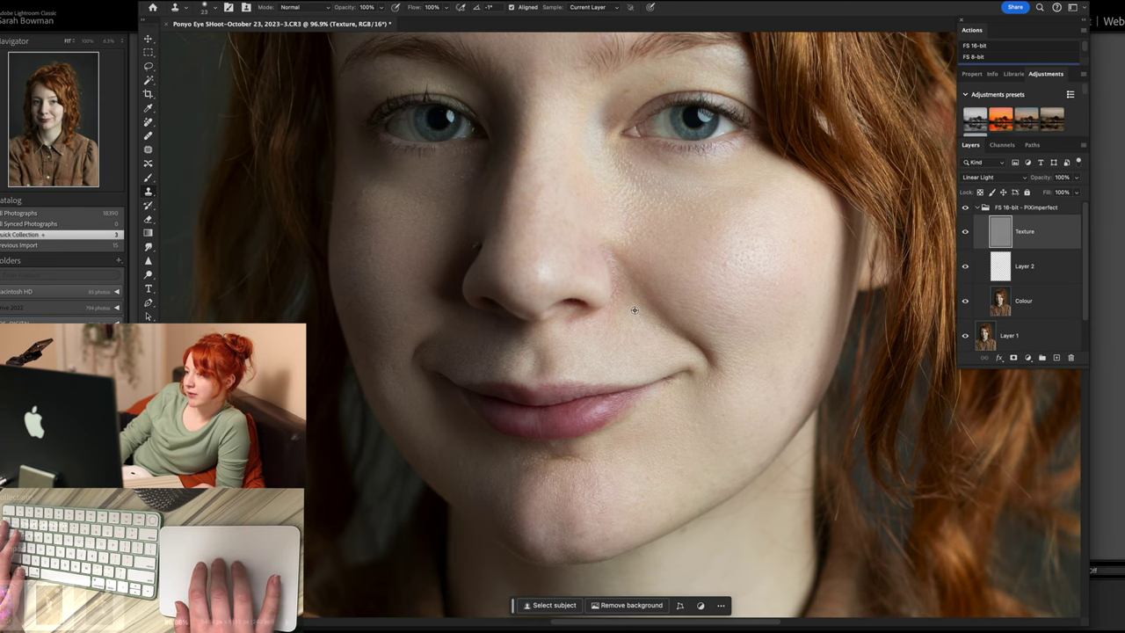
{"action": "scroll", "coordinate": [634, 309], "scroll_direction": "up", "scroll_amount": 2}
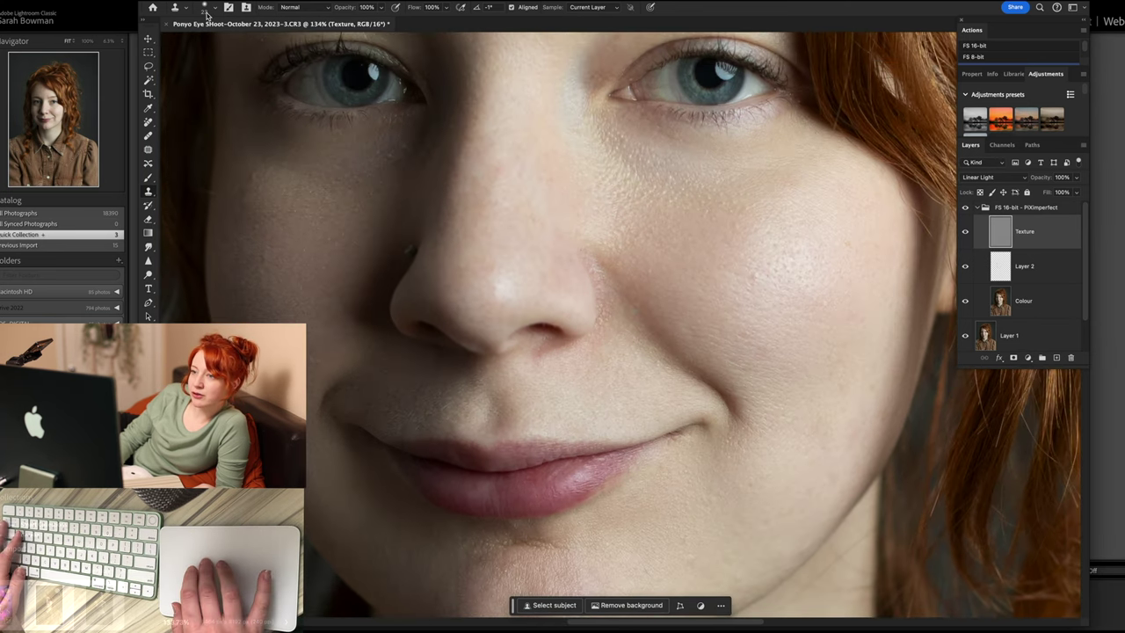
Set the clone brush to 44 px at 44% opacity and clone over the spot under the nostril.
{"action": "left_click", "coordinate": [207, 11]}
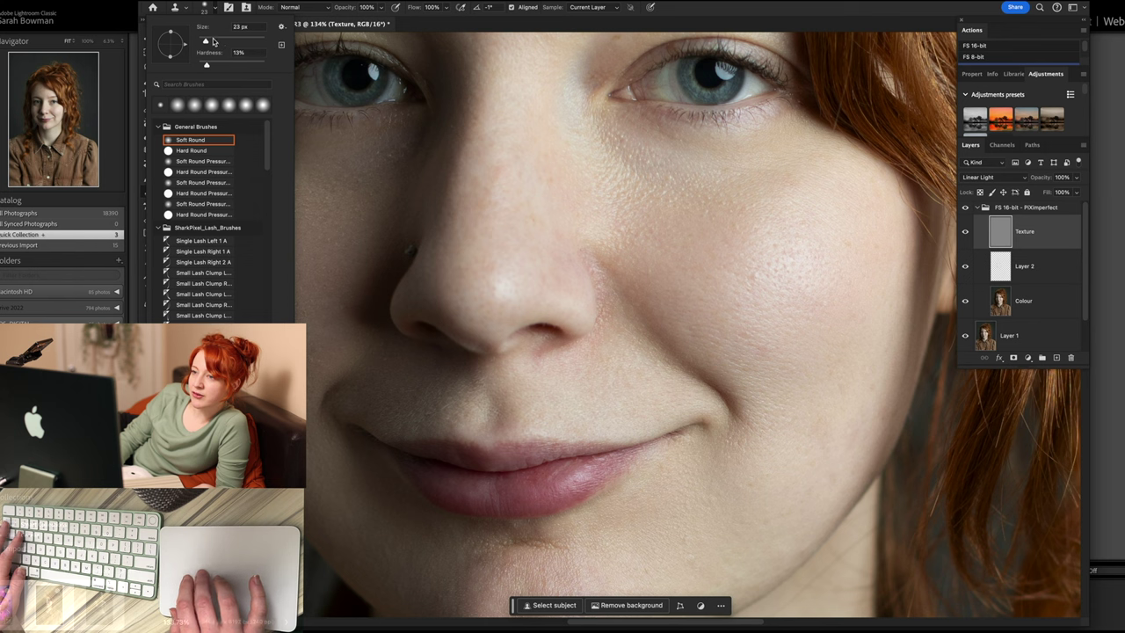
{"action": "left_click", "coordinate": [213, 41]}
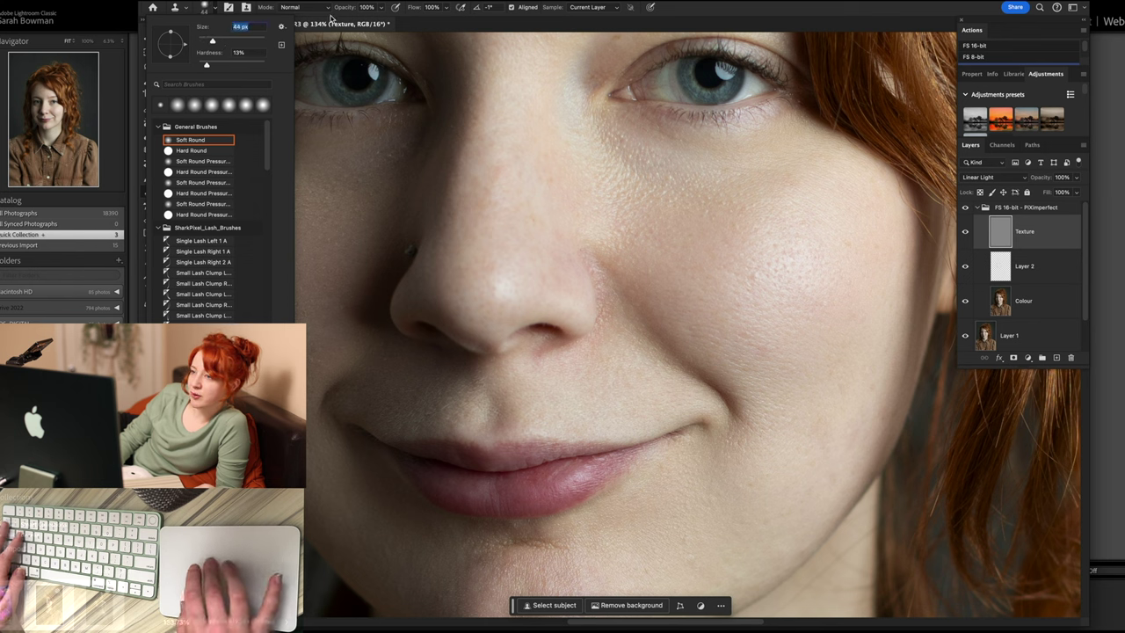
{"action": "left_click_drag", "start_coordinate": [346, 9], "coordinate": [309, 17]}
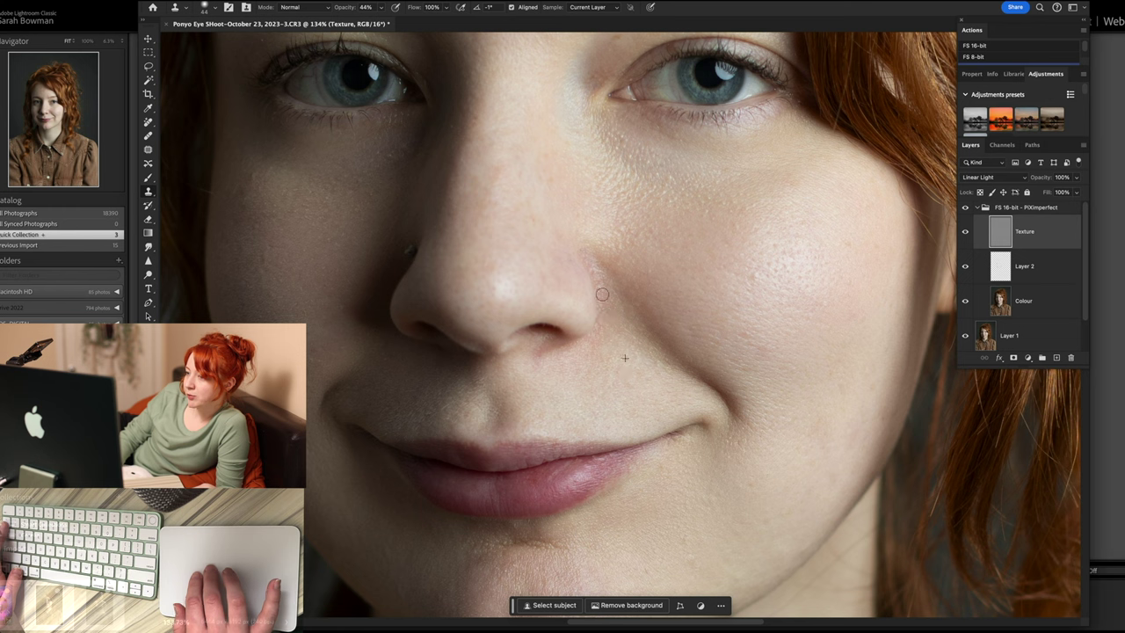
{"action": "left_click", "coordinate": [611, 324], "text": "alt"}
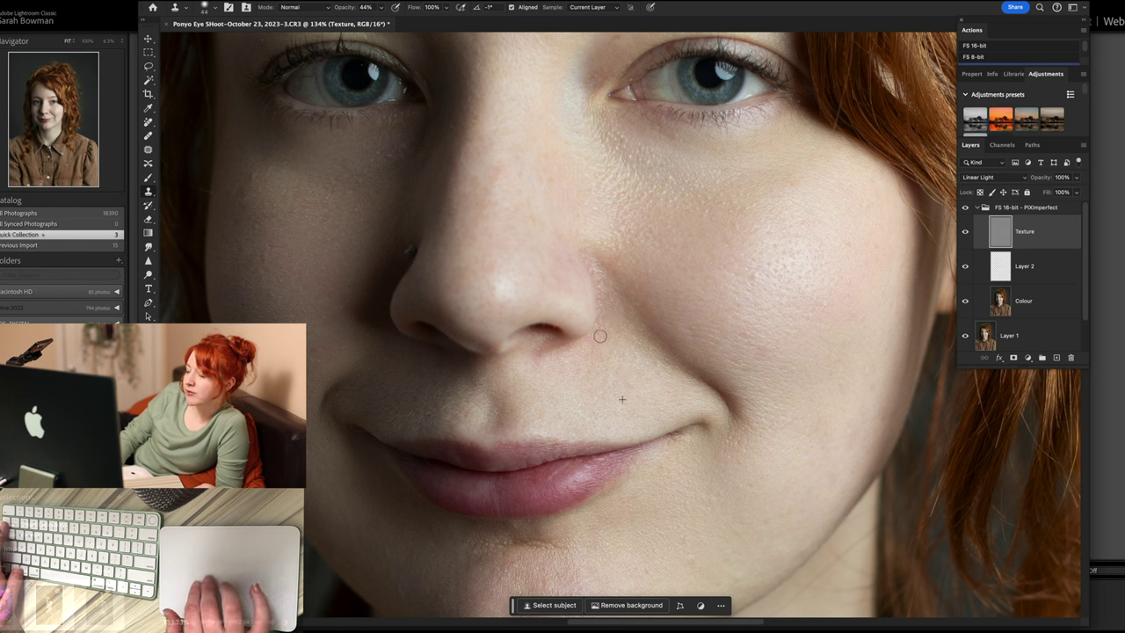
{"action": "left_click", "coordinate": [545, 350]}
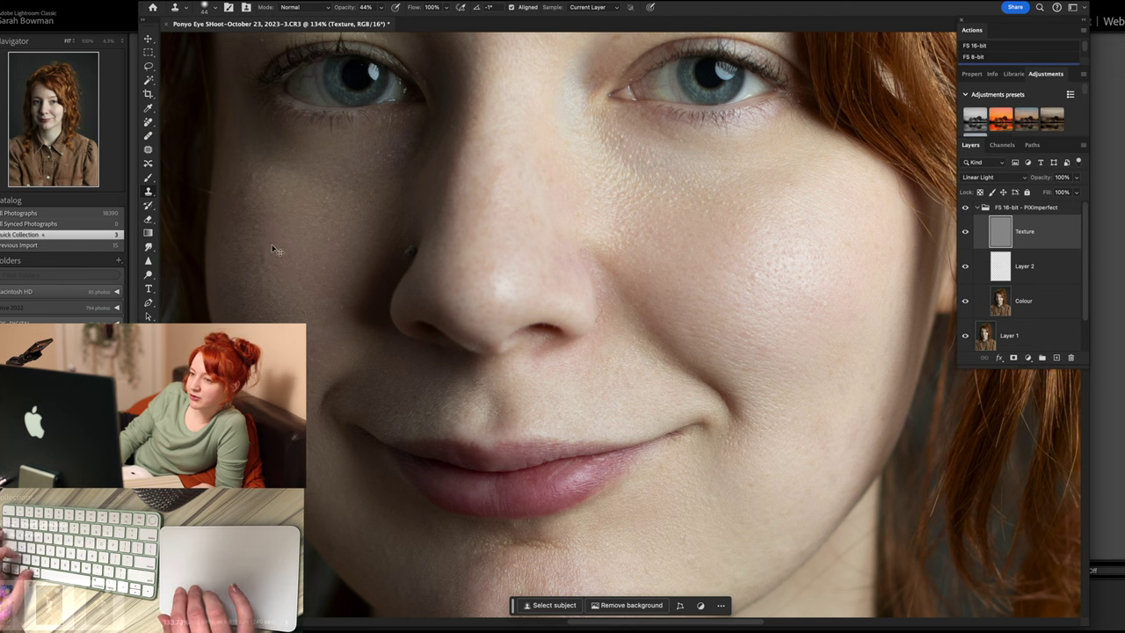
Sample clean skin near the chin and clone texture along the chin.
{"action": "left_click", "coordinate": [203, 8]}
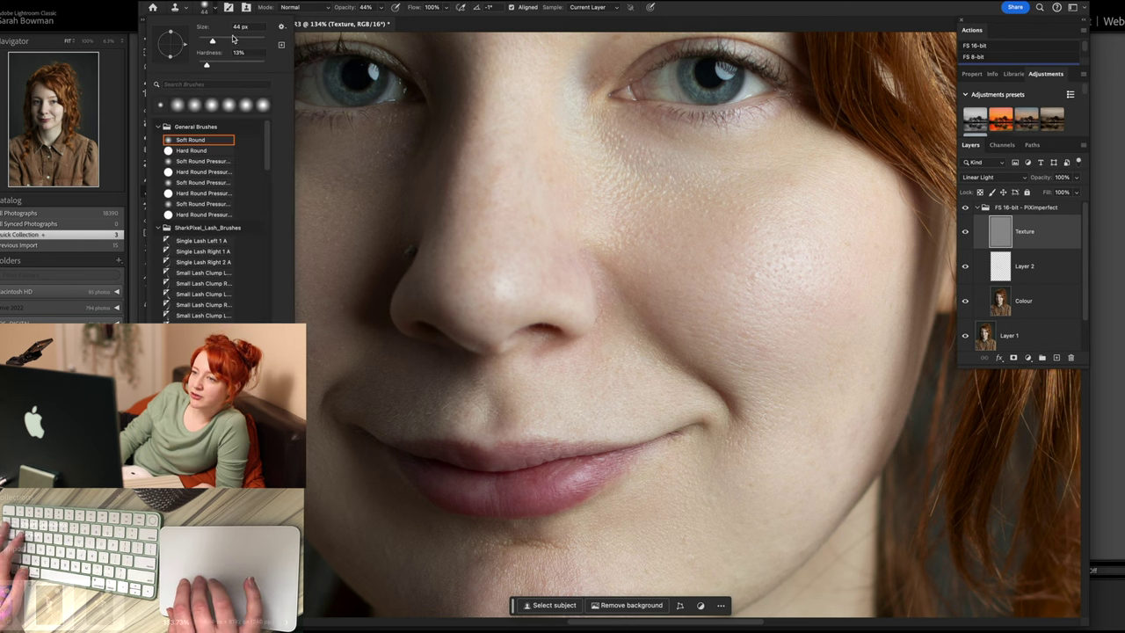
{"action": "left_click", "coordinate": [344, 220]}
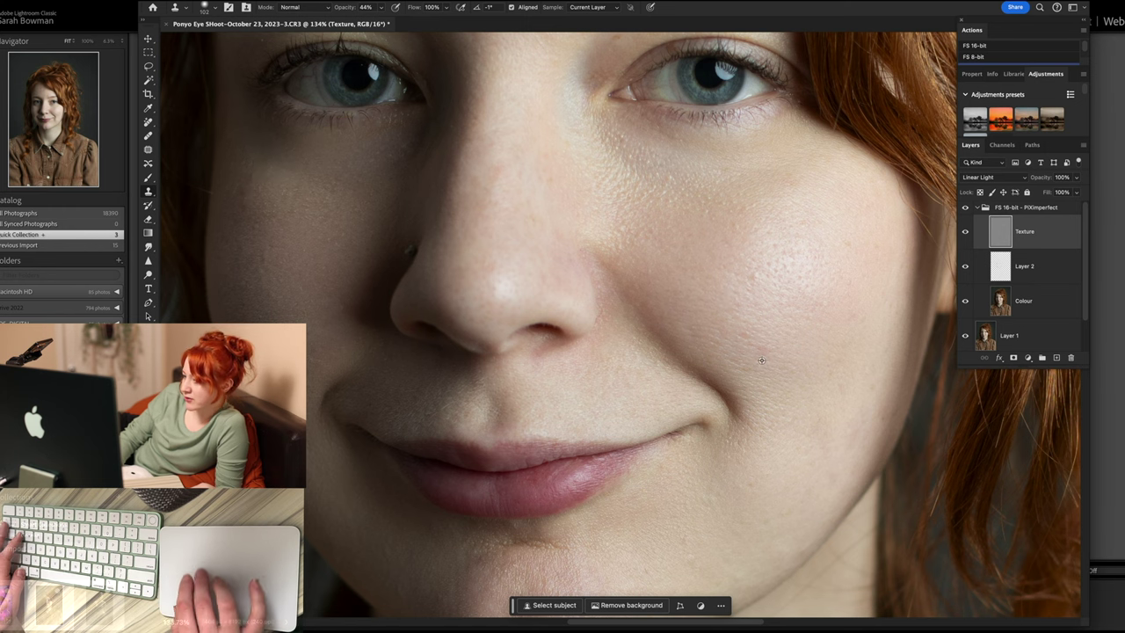
{"action": "scroll", "coordinate": [673, 465], "scroll_direction": "down", "scroll_amount": 3}
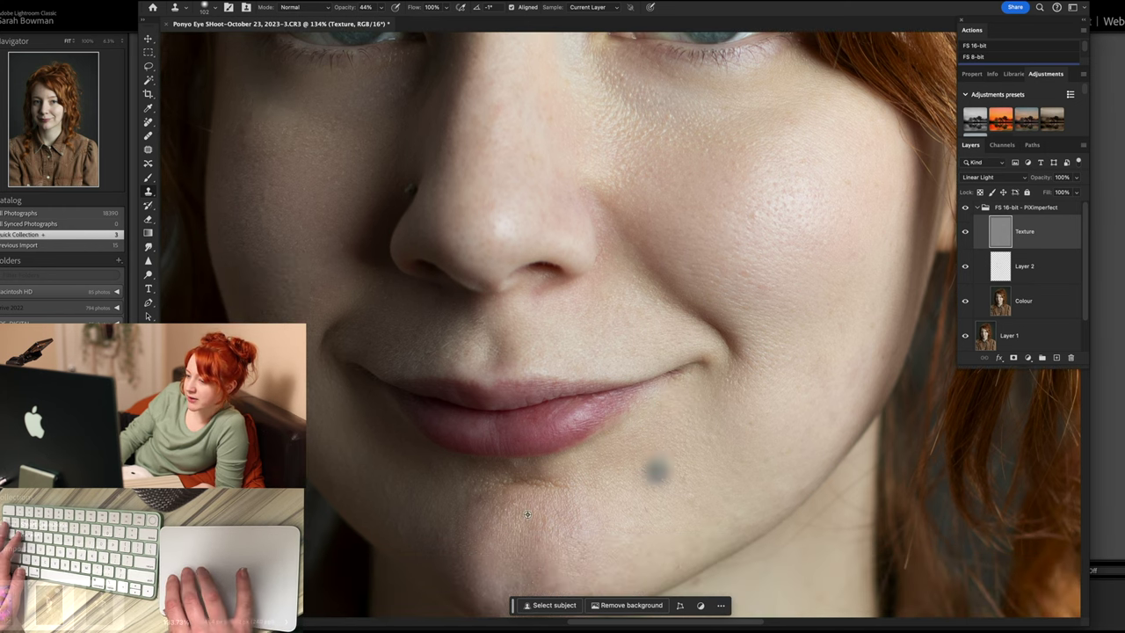
{"action": "left_click", "coordinate": [604, 486], "text": "alt"}
{"action": "left_click_drag", "start_coordinate": [476, 494], "coordinate": [522, 500]}
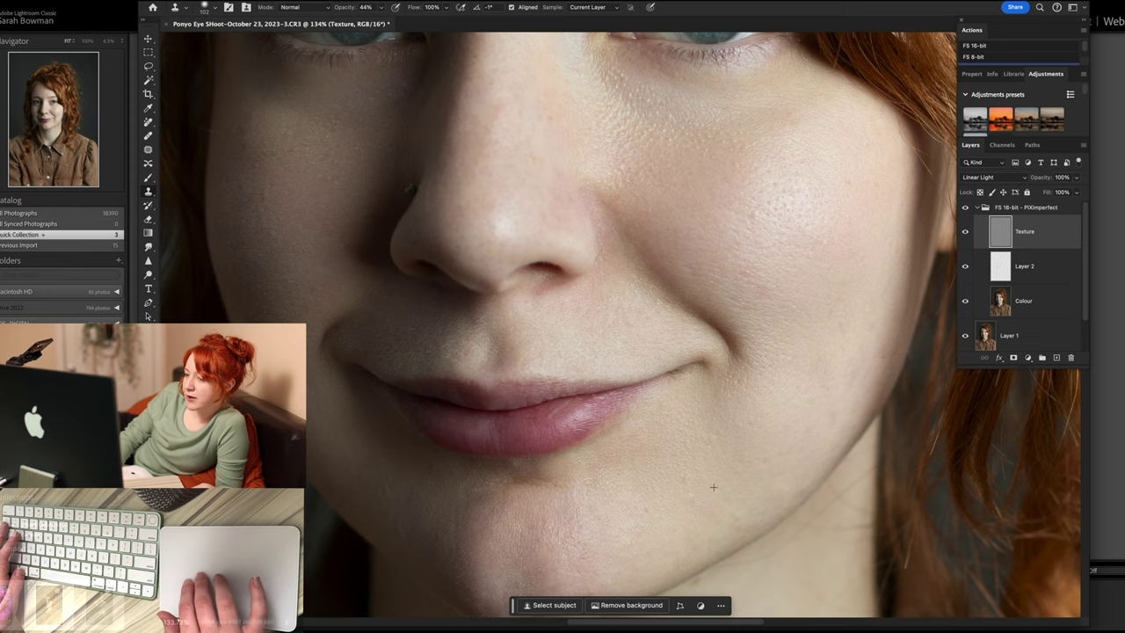
{"action": "scroll", "coordinate": [573, 437], "scroll_direction": "down", "scroll_amount": 3}
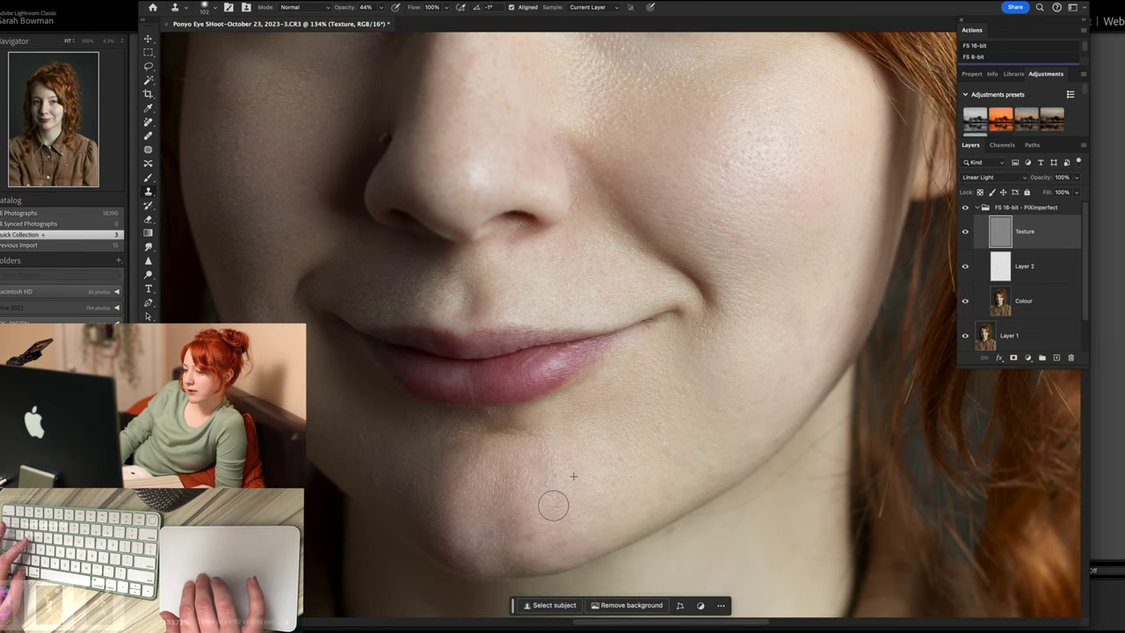
Fit the portrait on screen and raise the clone brush opacity back to 100%.
{"action": "key", "text": "ctrl+0"}
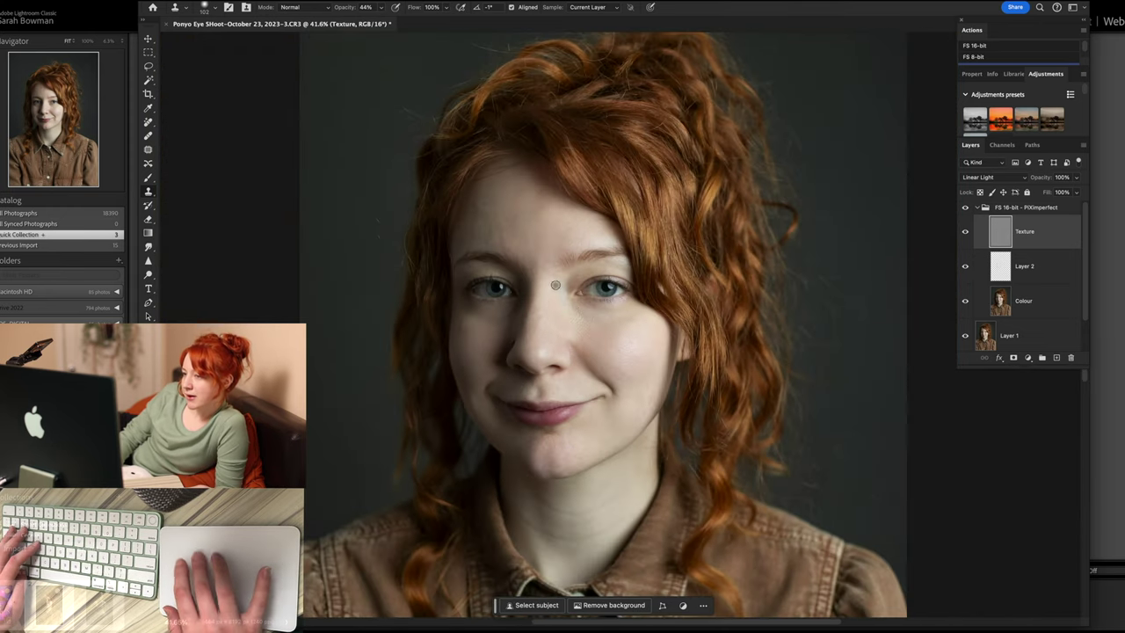
{"action": "scroll", "coordinate": [556, 284], "scroll_direction": "up", "scroll_amount": 3}
{"action": "scroll", "coordinate": [485, 243], "scroll_direction": "up", "scroll_amount": 3}
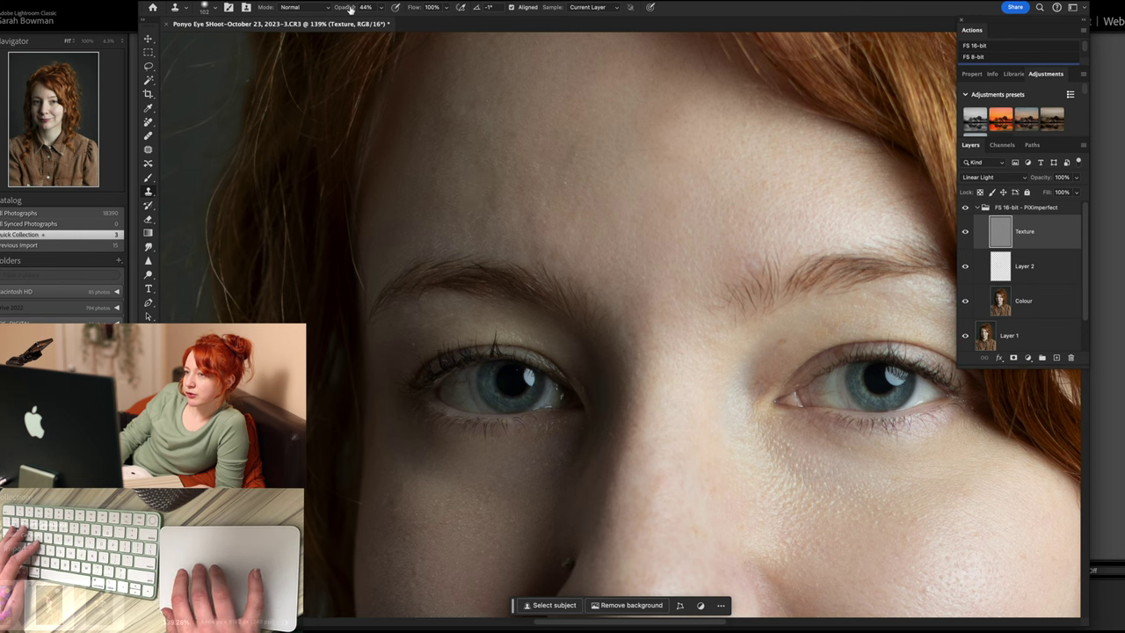
{"action": "left_click_drag", "start_coordinate": [350, 8], "coordinate": [581, 42]}
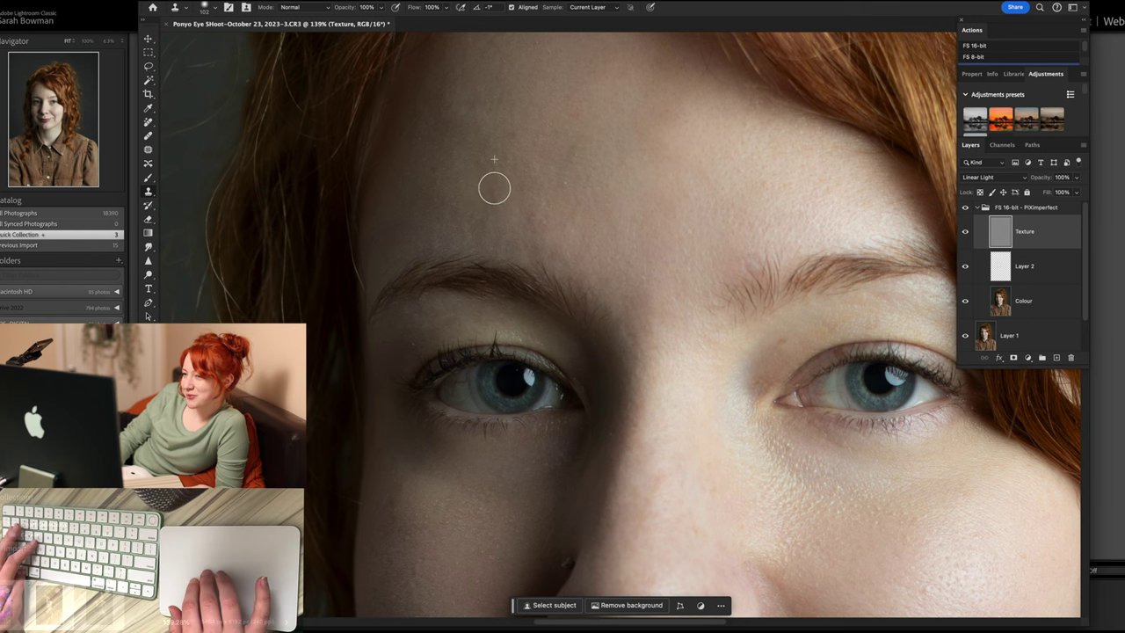
Toggle the FS 16-bit group off and on to compare before and after.
{"action": "scroll", "coordinate": [516, 133], "scroll_direction": "down", "scroll_amount": 3}
{"action": "scroll", "coordinate": [517, 135], "scroll_direction": "down", "scroll_amount": 2}
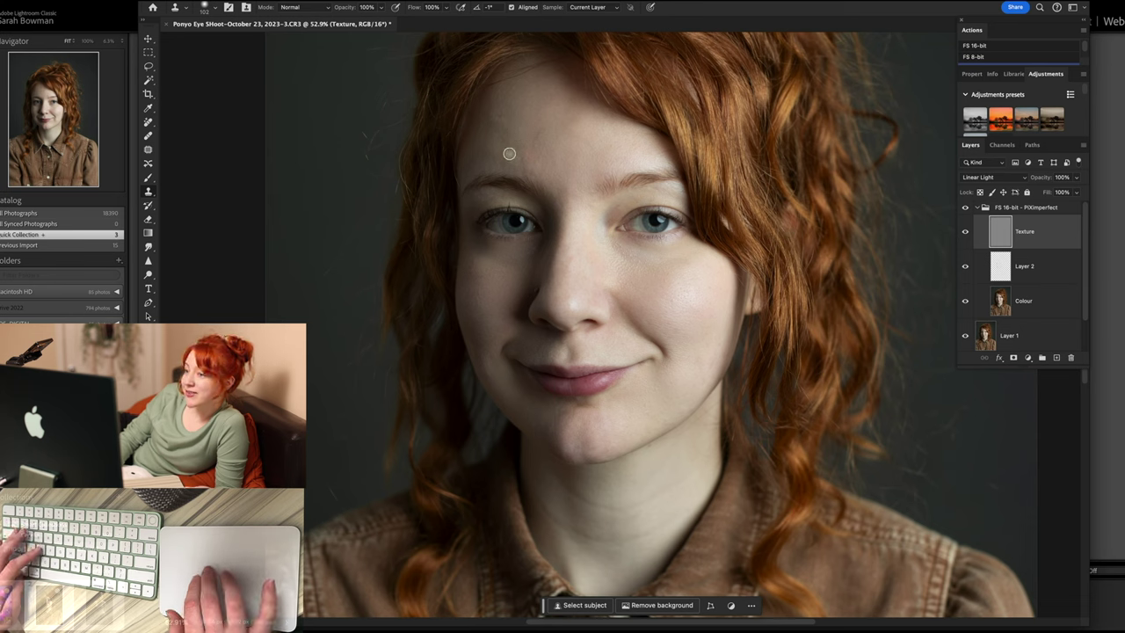
{"action": "left_click", "coordinate": [965, 208]}
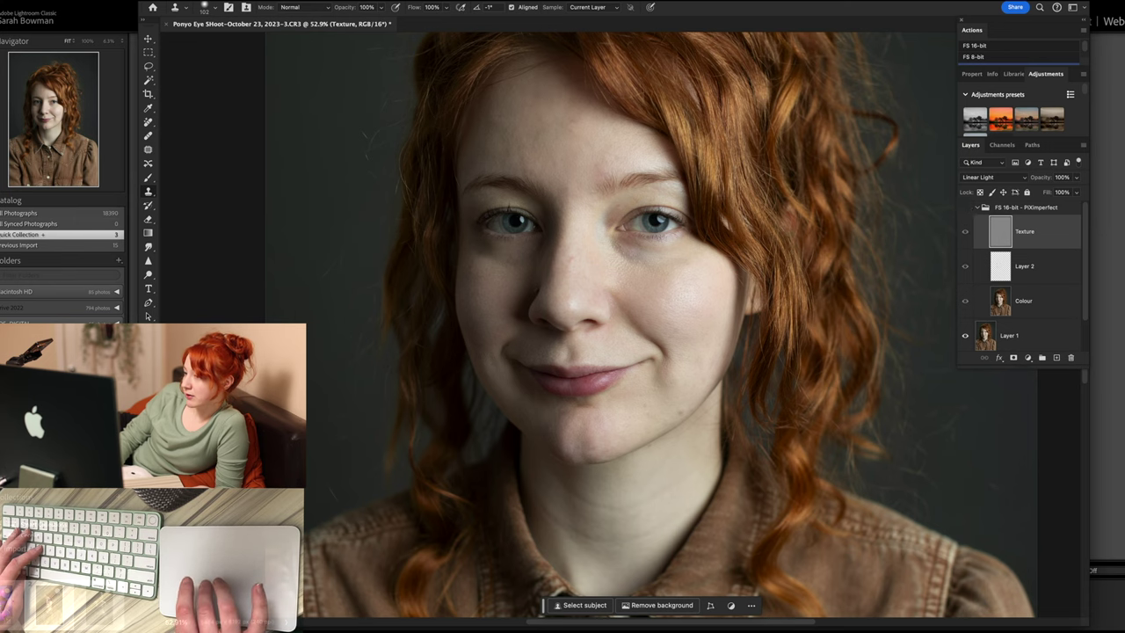
{"action": "left_click", "coordinate": [967, 209]}
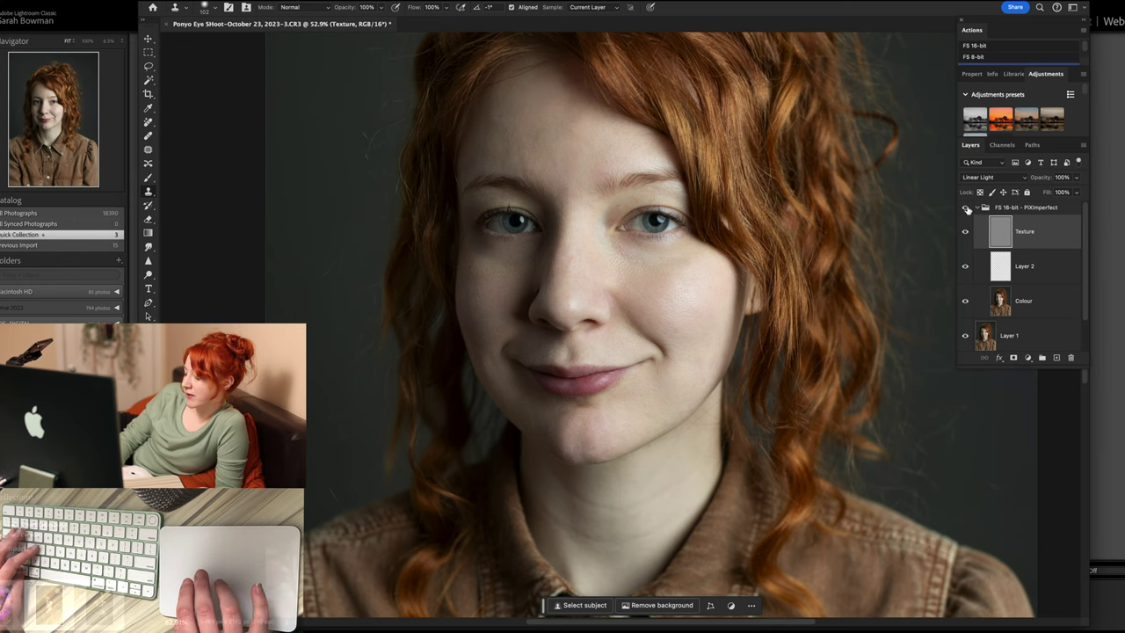
{"action": "left_click", "coordinate": [967, 208]}
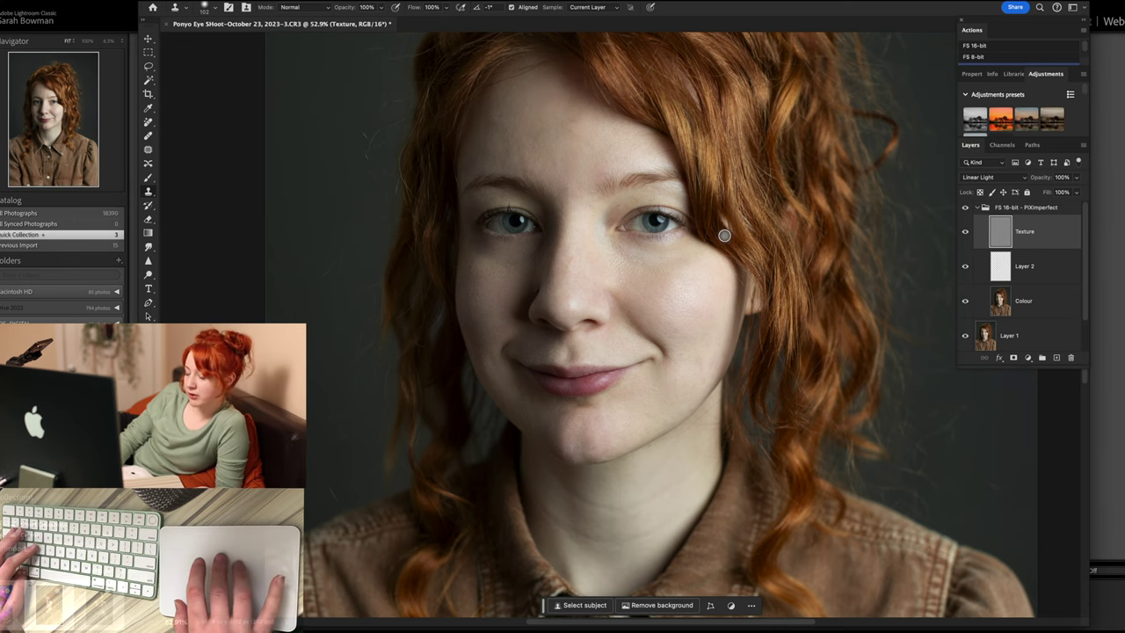
{"action": "scroll", "coordinate": [724, 233], "scroll_direction": "right", "scroll_amount": 5}
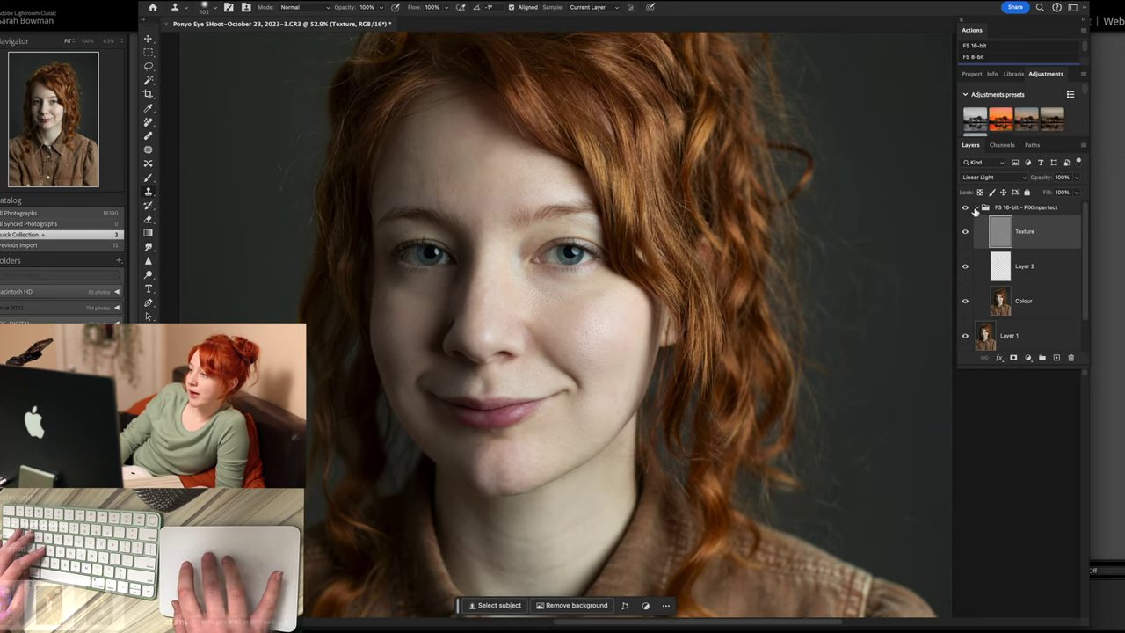
Collapse the FS group, add an upward-bent Curves layer and name it Dodge/Brighten.
{"action": "left_click", "coordinate": [976, 209]}
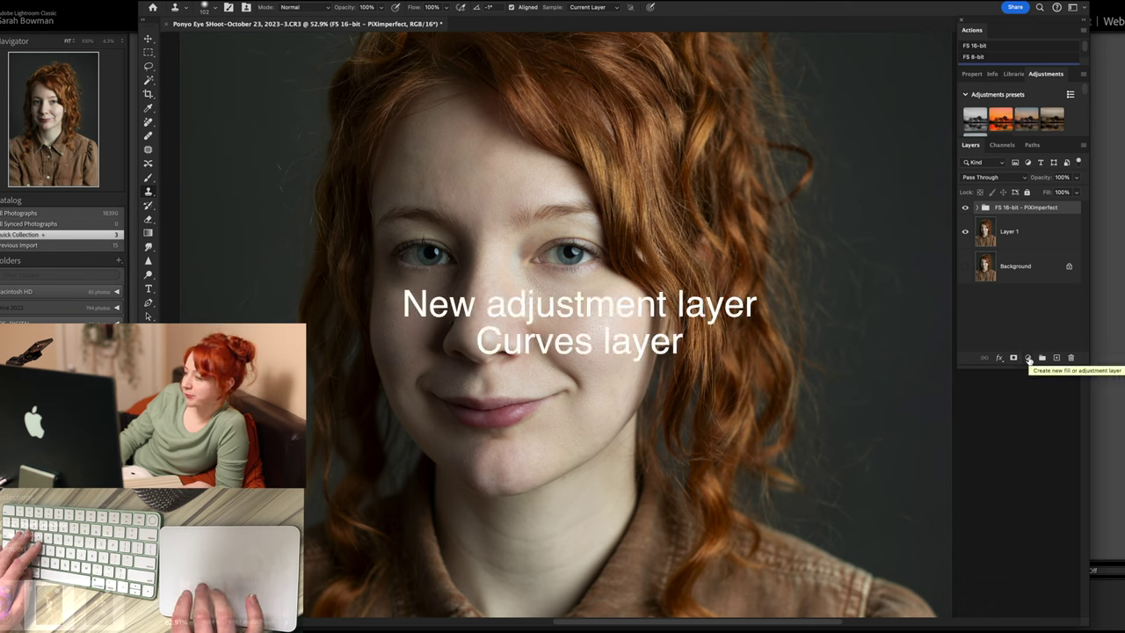
{"action": "left_click", "coordinate": [1029, 358]}
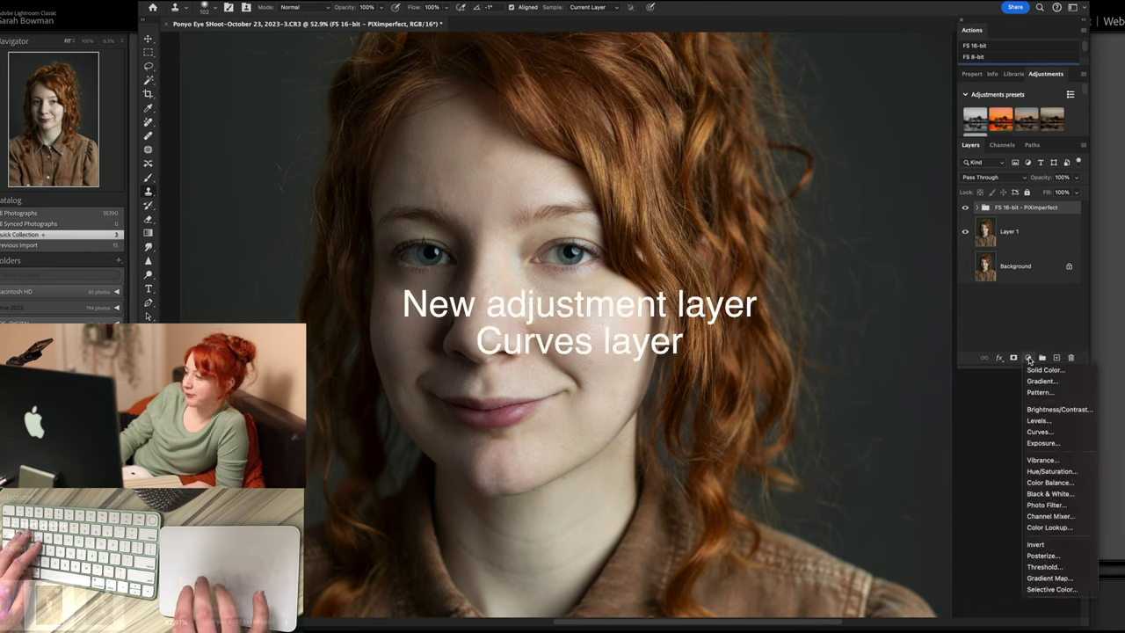
{"action": "left_click", "coordinate": [1049, 433]}
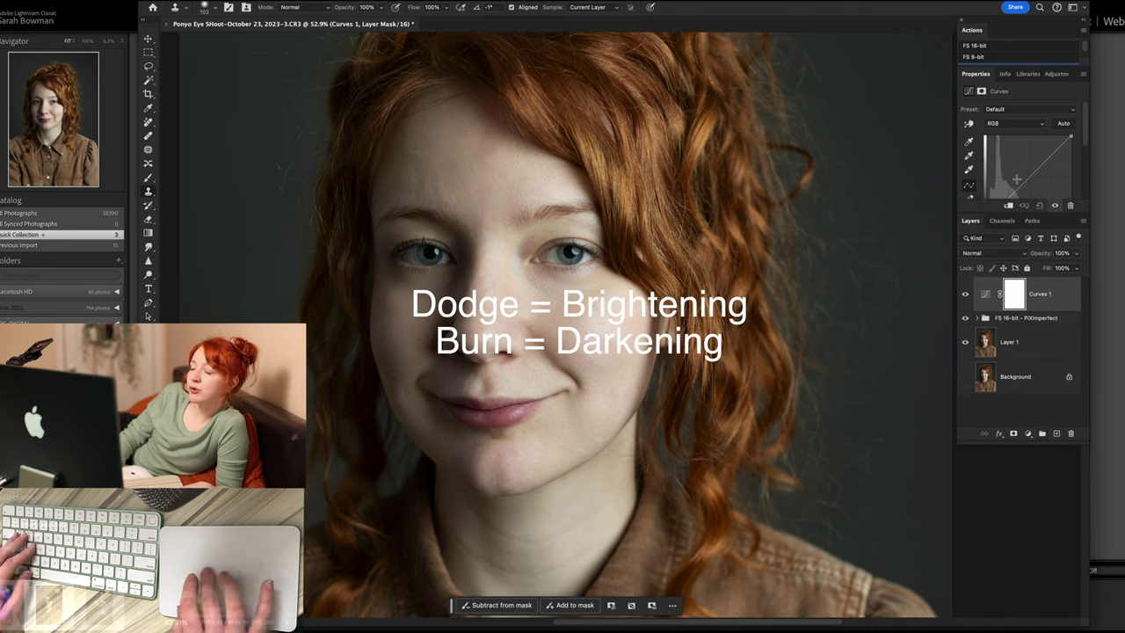
{"action": "left_click_drag", "start_coordinate": [1017, 179], "coordinate": [1012, 172]}
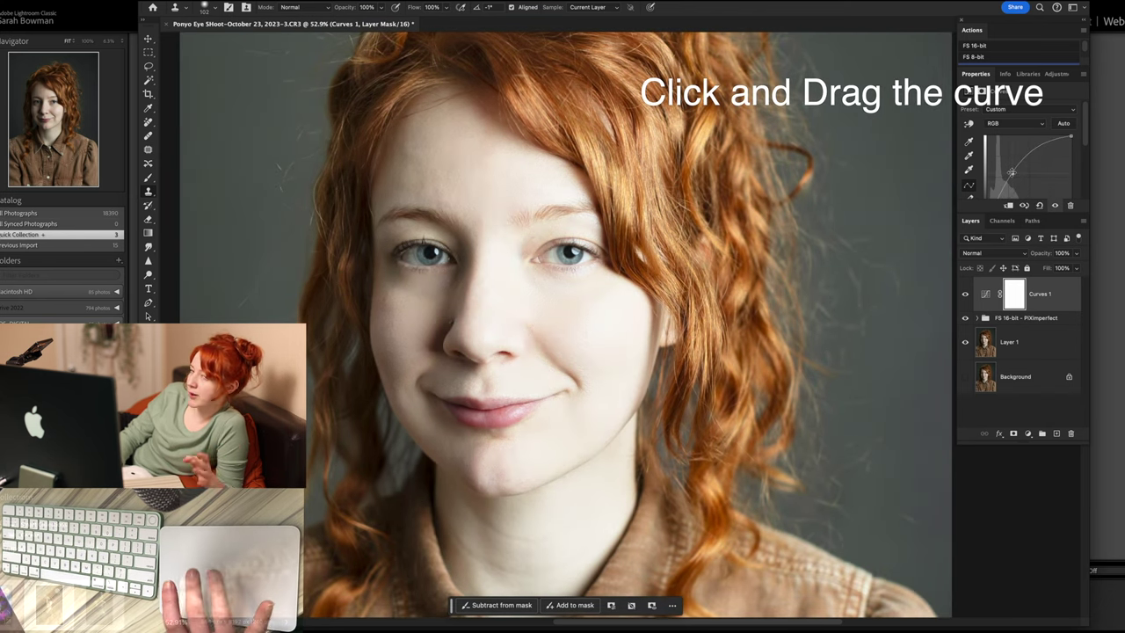
{"action": "double_click", "coordinate": [1037, 296]}
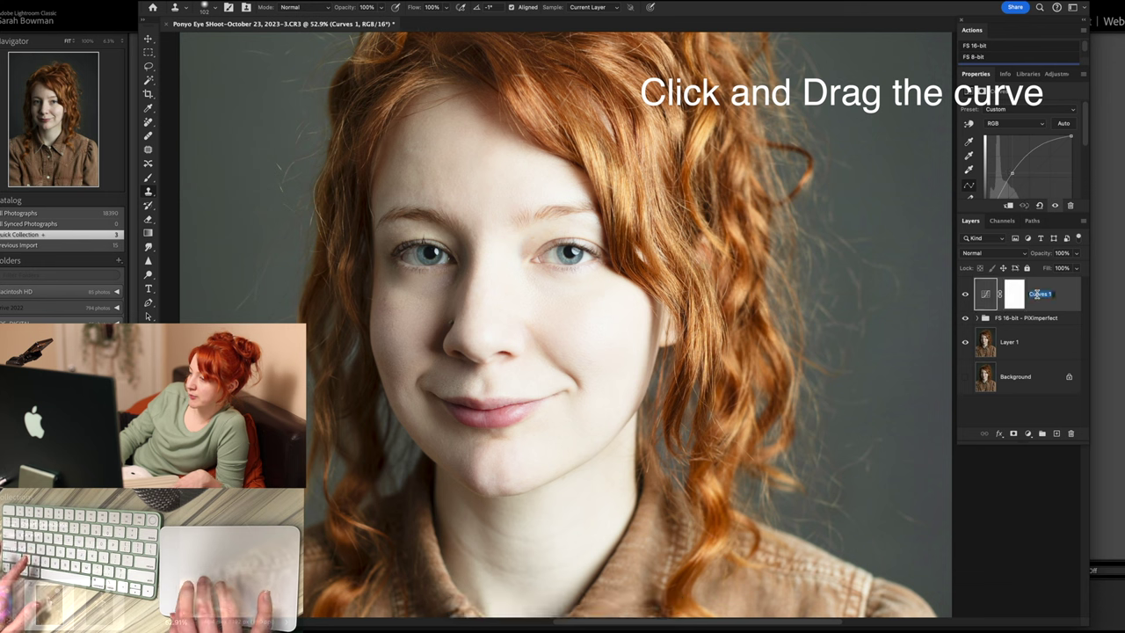
{"action": "type", "text": "Dod"}
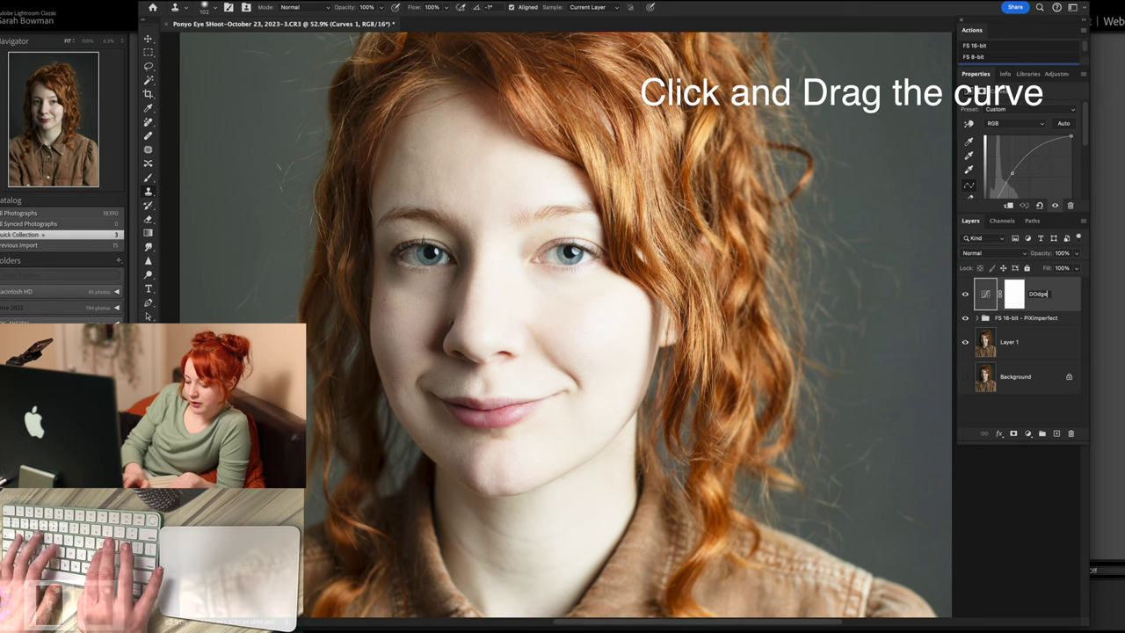
{"action": "type", "text": "ge/Bright"}
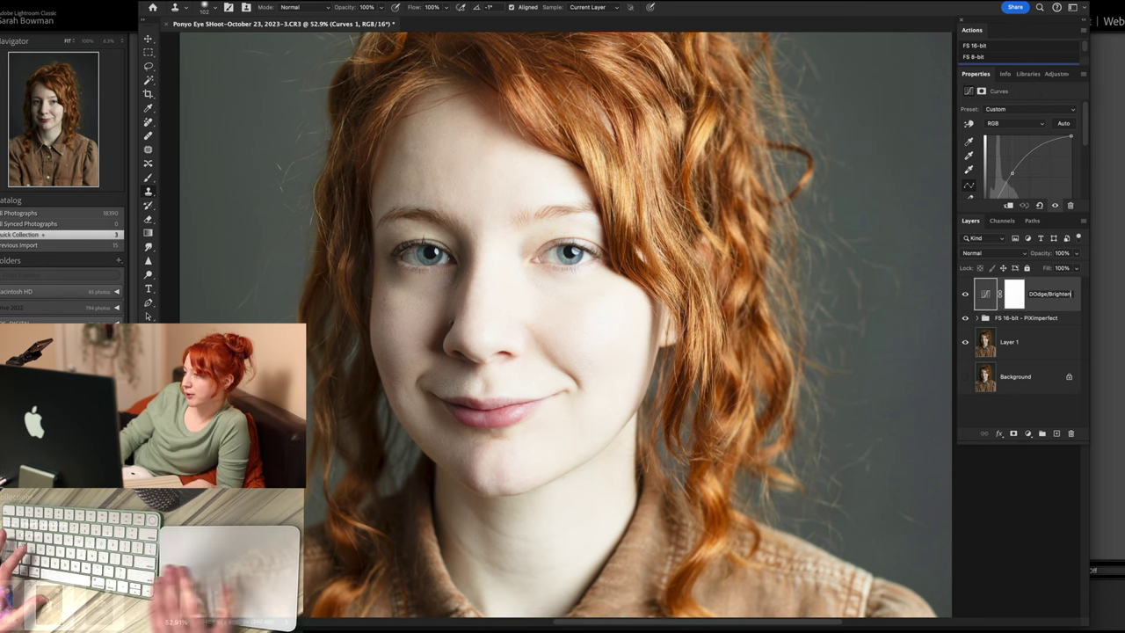
{"action": "type", "text": "en"}
{"action": "key", "text": "Return"}
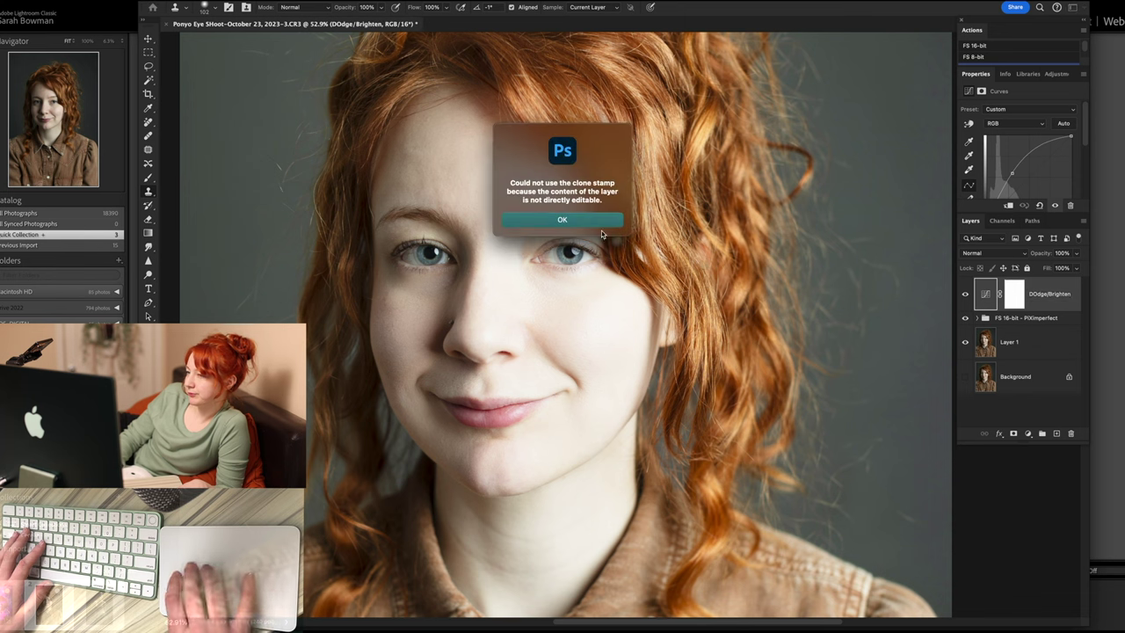
Dismiss the clone stamp error and invert the Dodge/Brighten mask to black.
{"action": "left_click", "coordinate": [591, 220]}
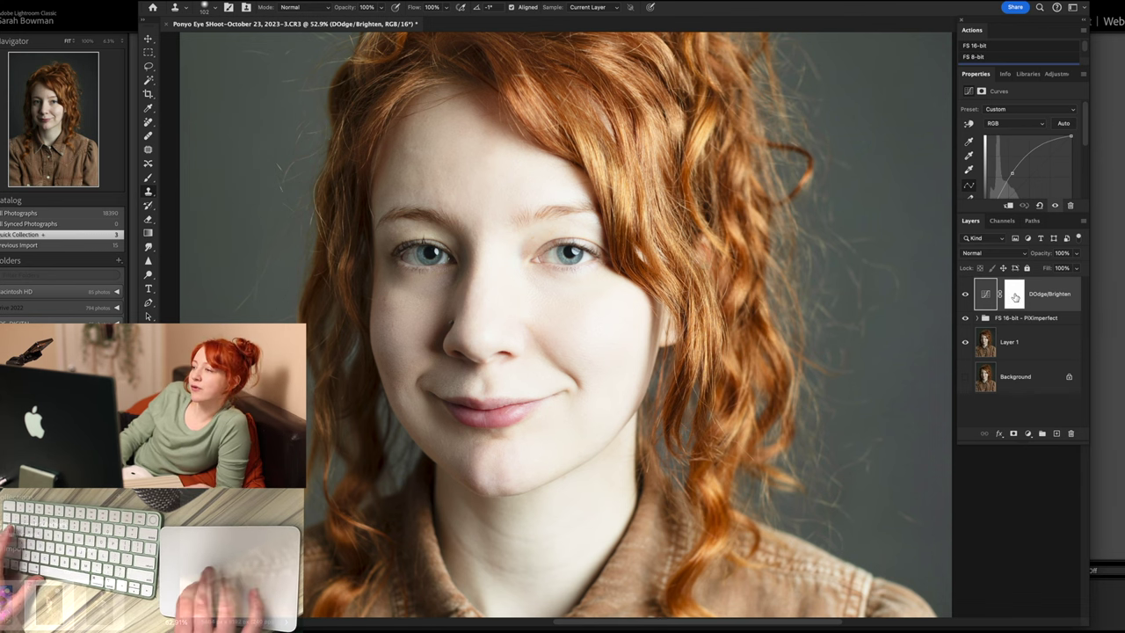
{"action": "left_click", "coordinate": [1015, 297]}
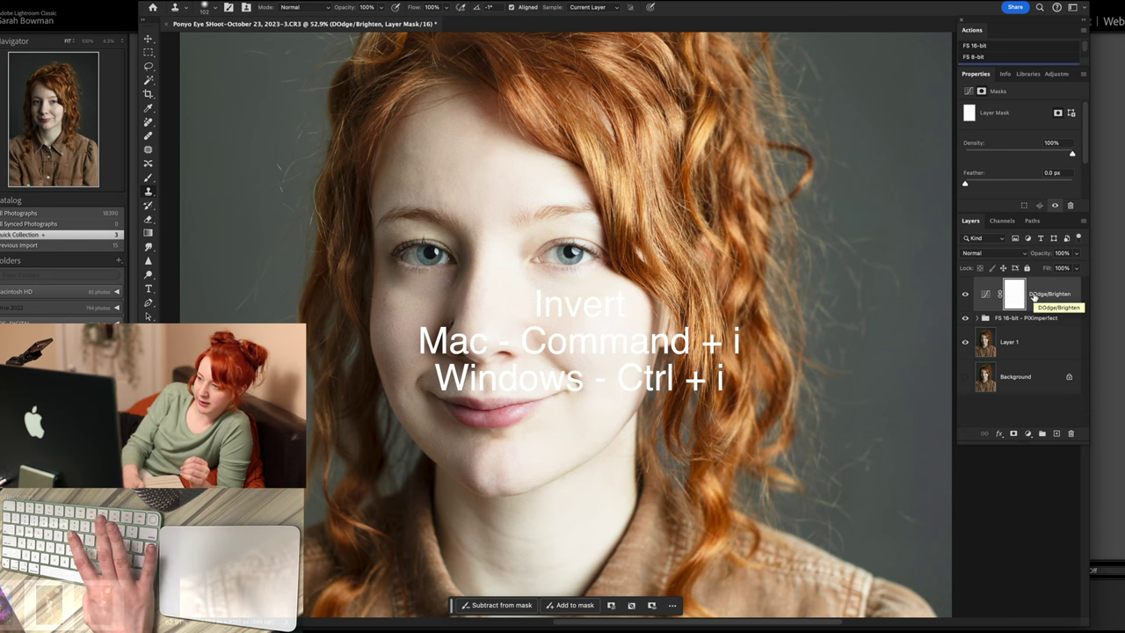
{"action": "key", "text": "super+i"}
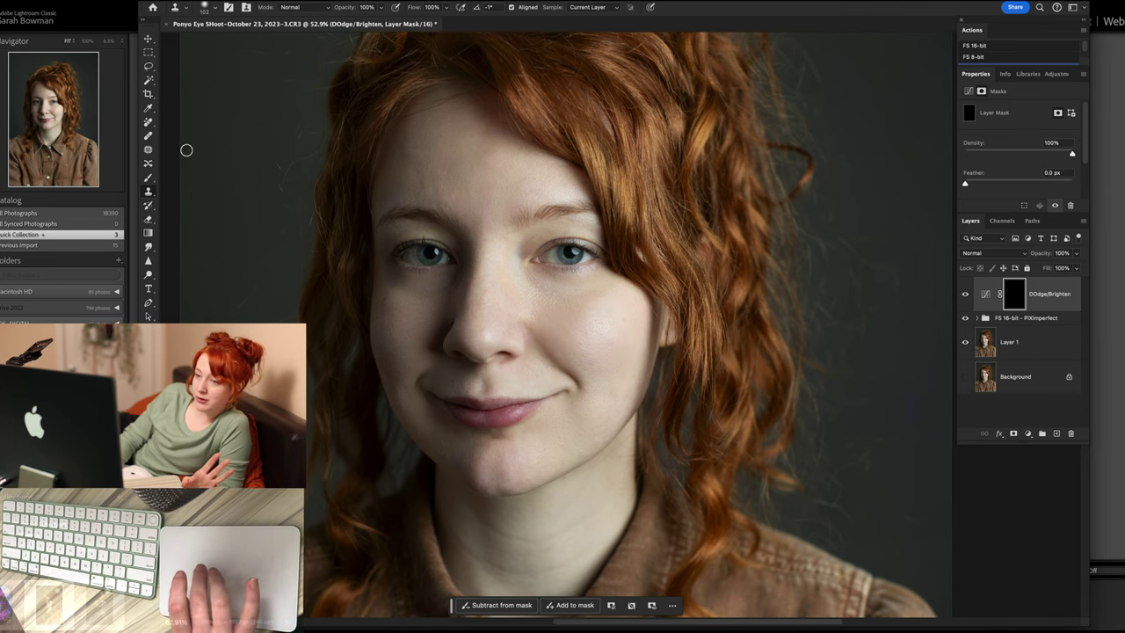
Choose a soft Brush, set its size, and undo a test stroke on the eye.
{"action": "left_click", "coordinate": [149, 178]}
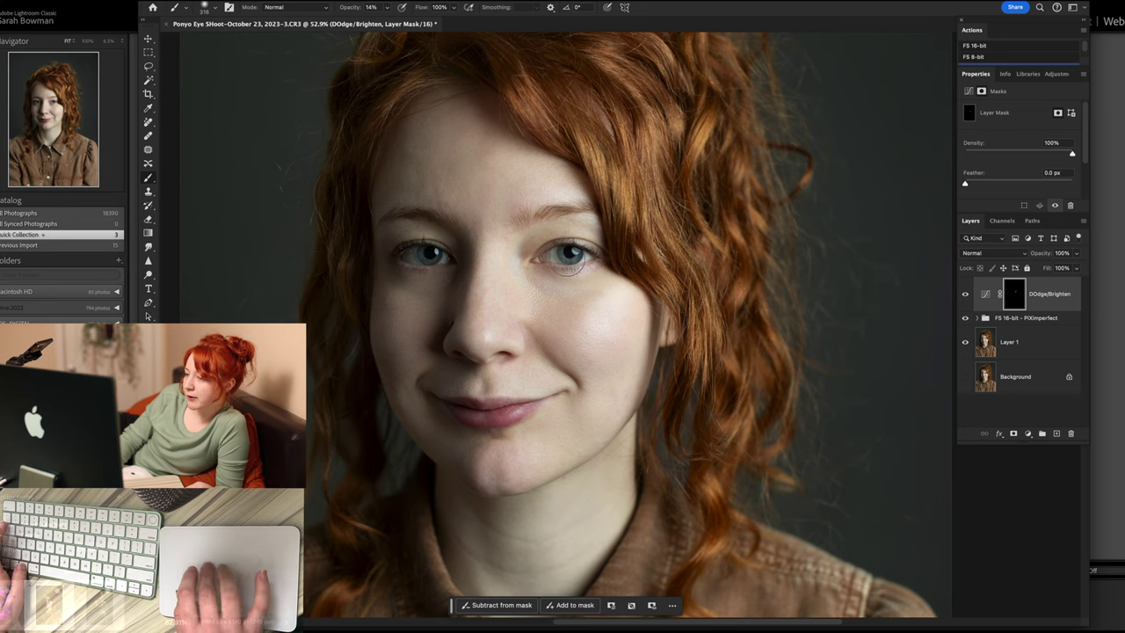
{"action": "scroll", "coordinate": [567, 261], "scroll_direction": "up", "scroll_amount": 5}
{"action": "left_click", "coordinate": [210, 8]}
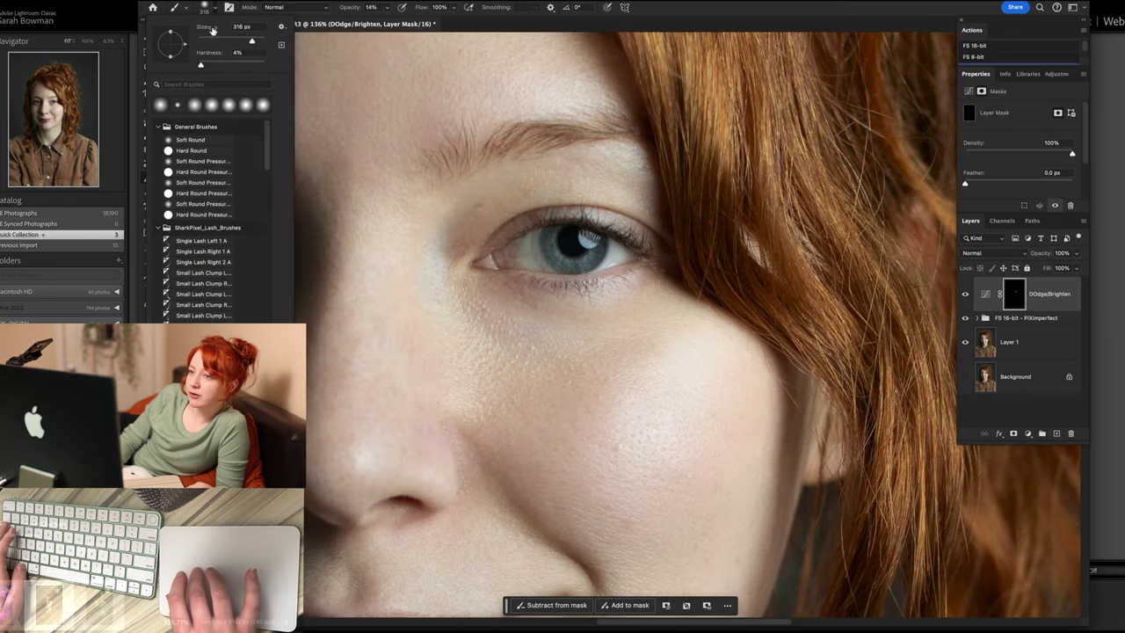
{"action": "left_click", "coordinate": [211, 41]}
{"action": "key", "text": "Return"}
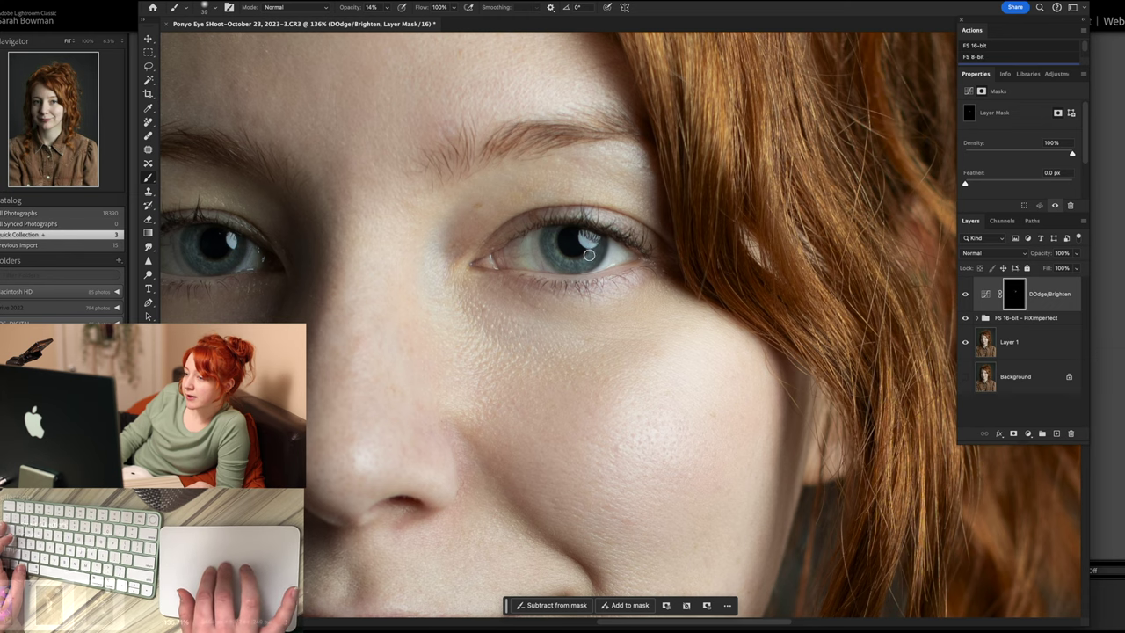
{"action": "scroll", "coordinate": [553, 230], "scroll_direction": "down", "scroll_amount": 2}
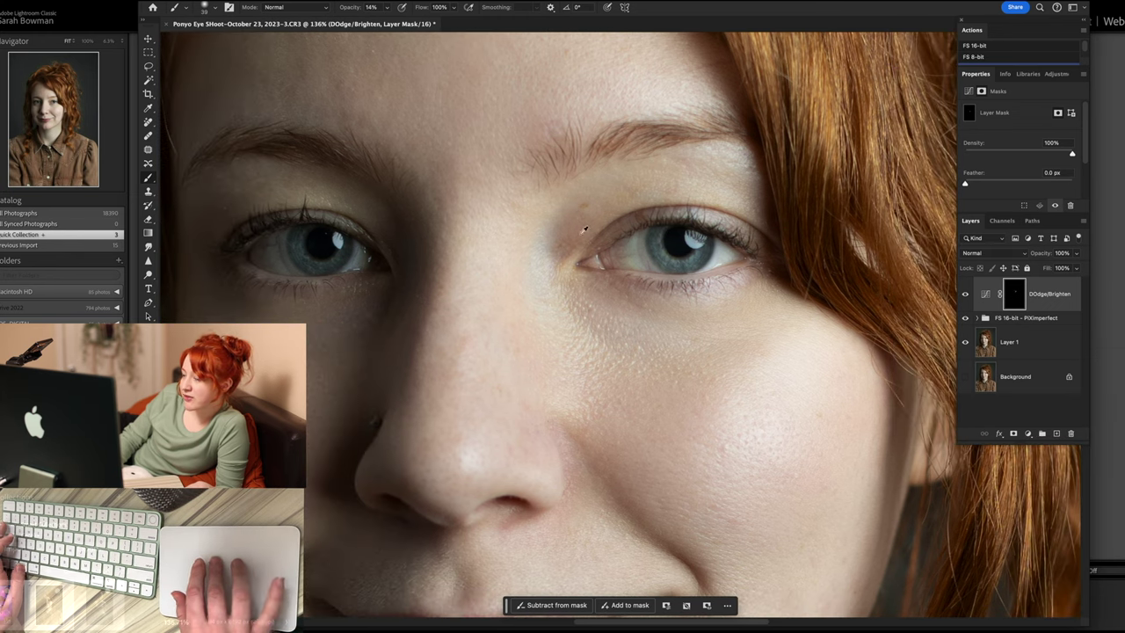
{"action": "scroll", "coordinate": [589, 237], "scroll_direction": "up", "scroll_amount": 5}
{"action": "scroll", "coordinate": [615, 247], "scroll_direction": "up", "scroll_amount": 3}
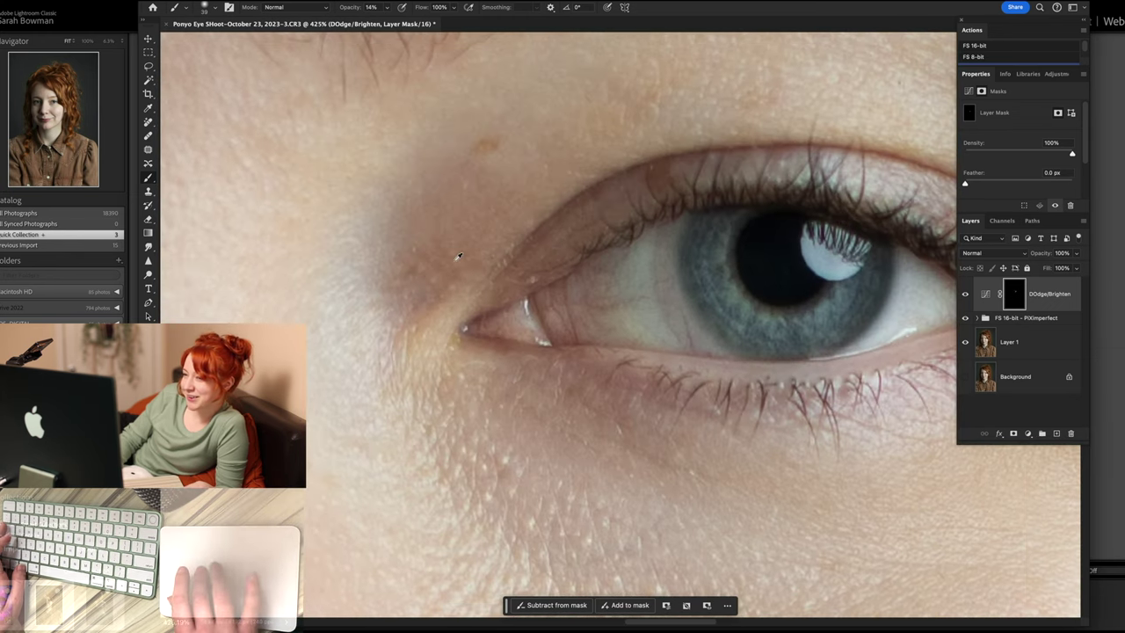
{"action": "scroll", "coordinate": [458, 256], "scroll_direction": "down", "scroll_amount": 5}
{"action": "scroll", "coordinate": [432, 260], "scroll_direction": "up", "scroll_amount": 3}
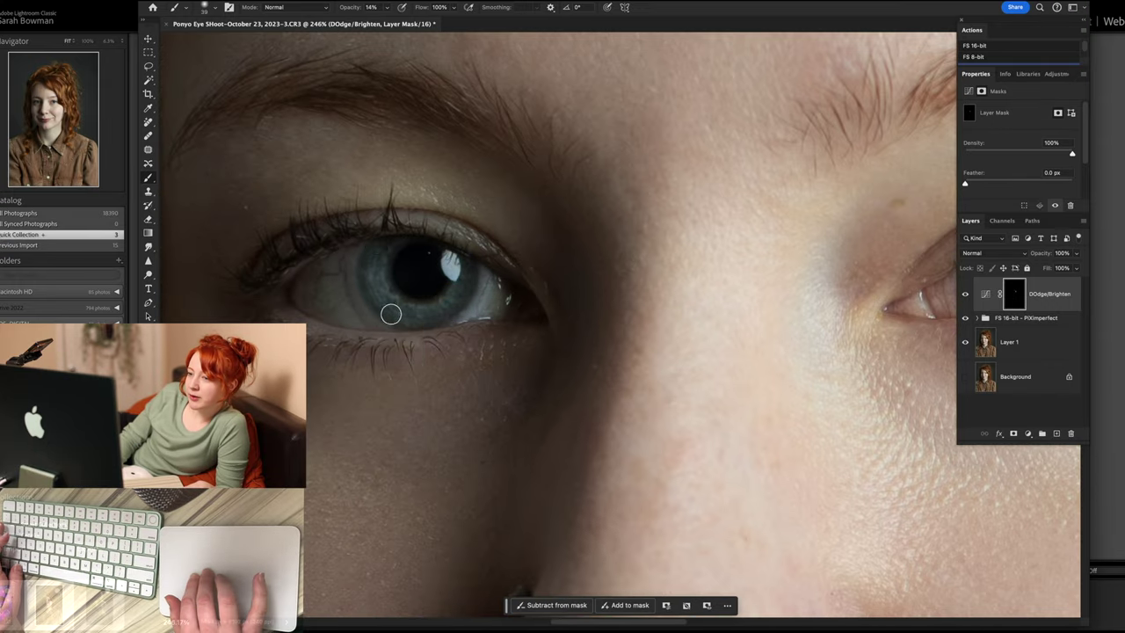
{"action": "key", "text": "ctrl+z"}
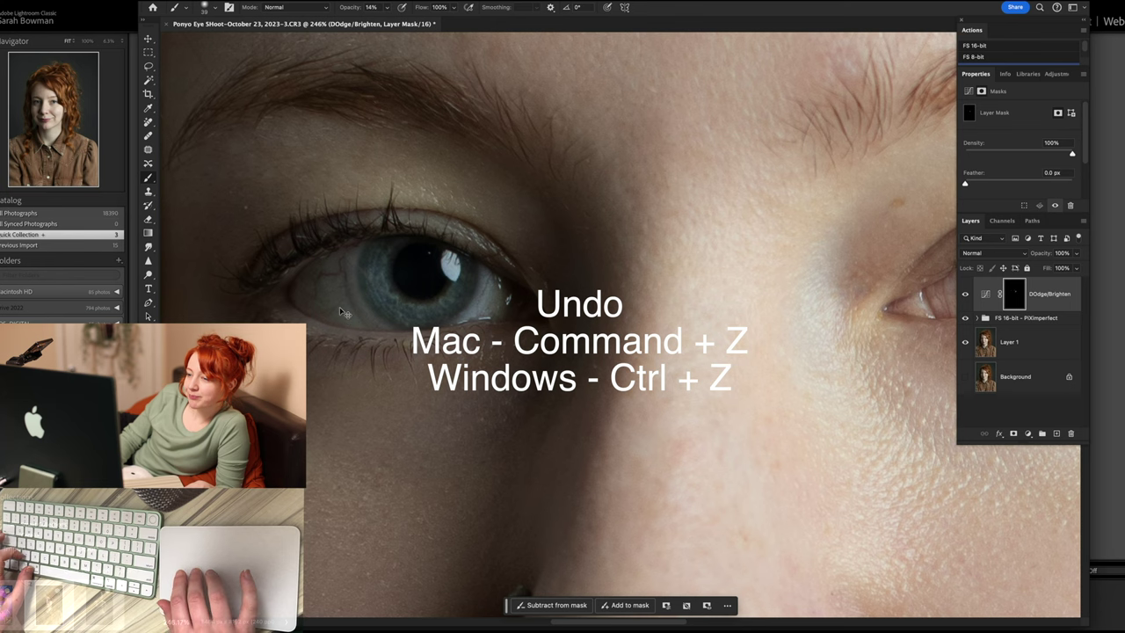
Toggle the Dodge/Brighten layer to compare the face with and without brightening.
{"action": "left_click", "coordinate": [207, 11]}
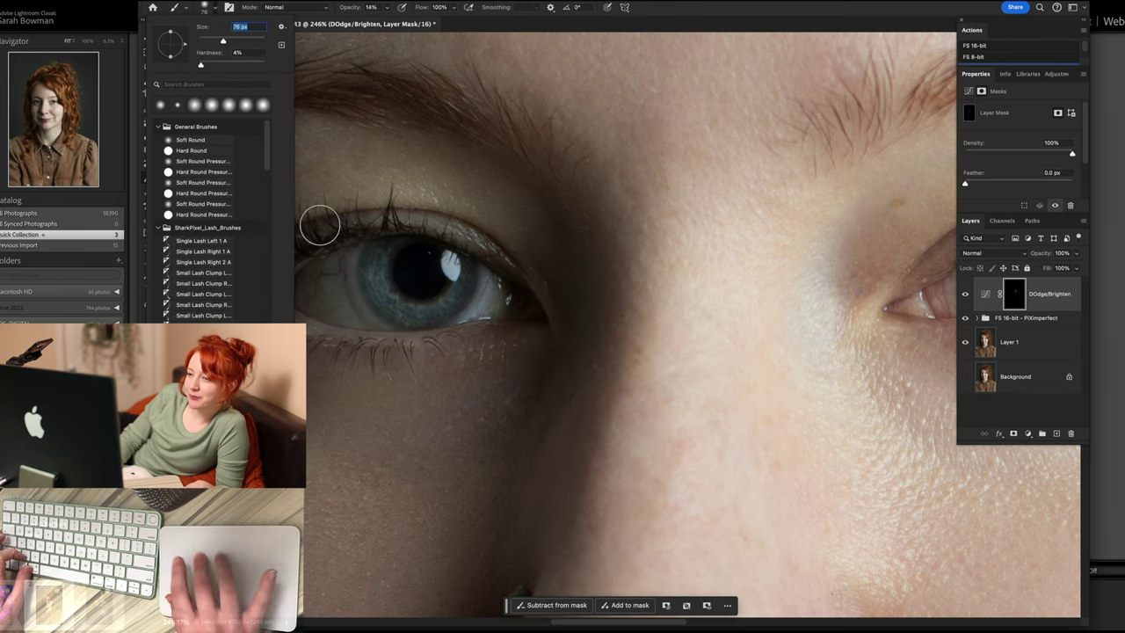
{"action": "key", "text": "Escape"}
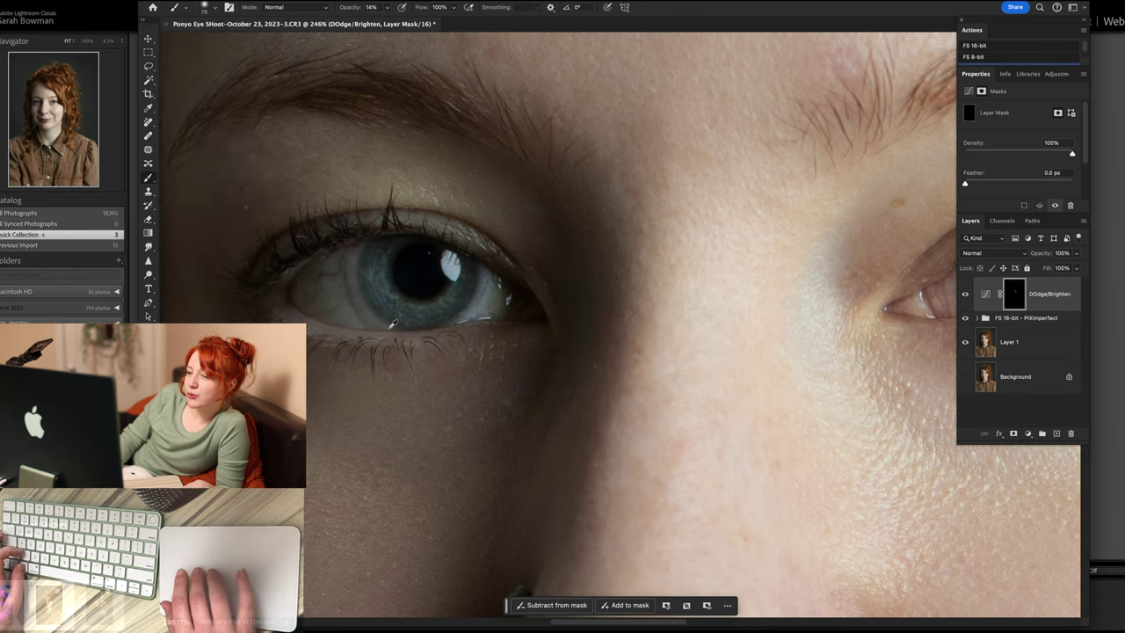
{"action": "scroll", "coordinate": [350, 327], "scroll_direction": "down", "scroll_amount": 5}
{"action": "scroll", "coordinate": [378, 324], "scroll_direction": "up", "scroll_amount": 1}
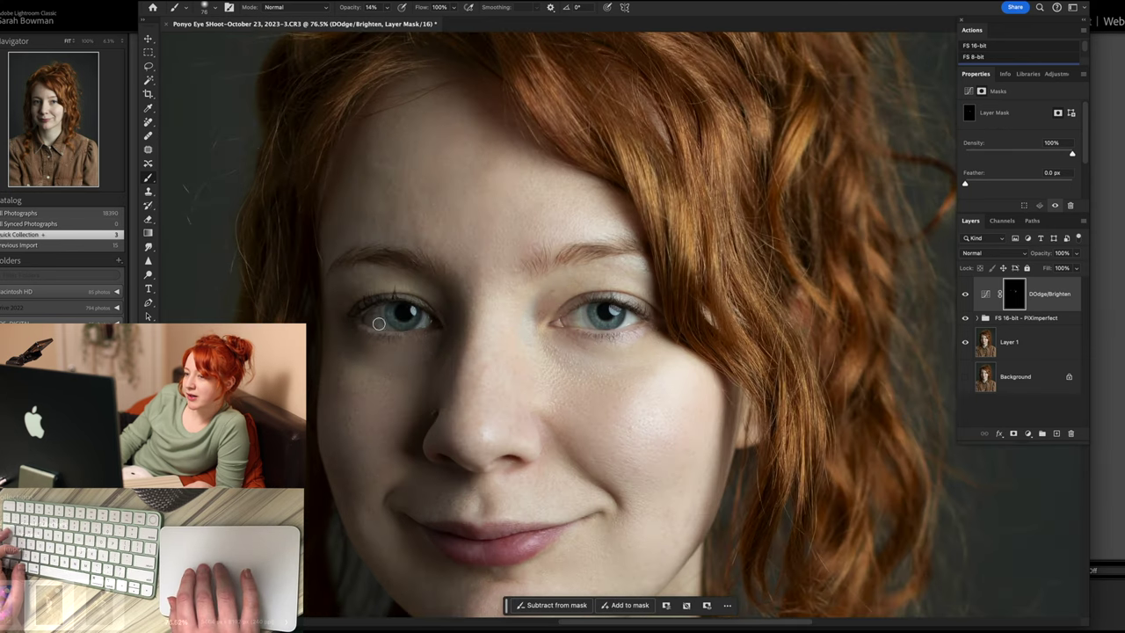
{"action": "left_click", "coordinate": [965, 295]}
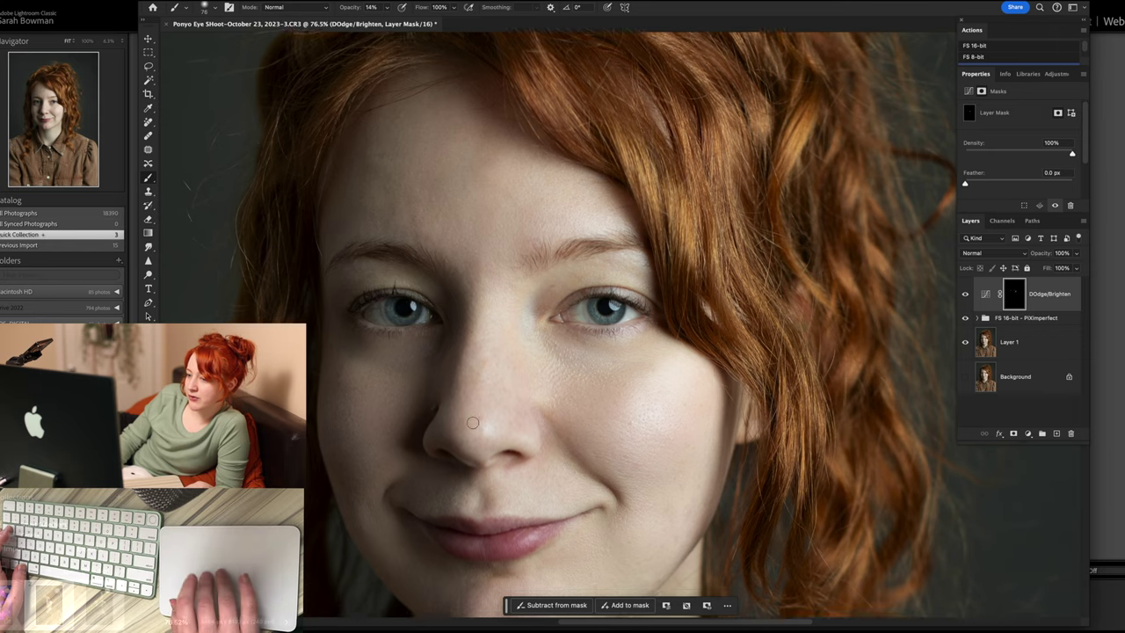
{"action": "scroll", "coordinate": [460, 447], "scroll_direction": "down", "scroll_amount": 3}
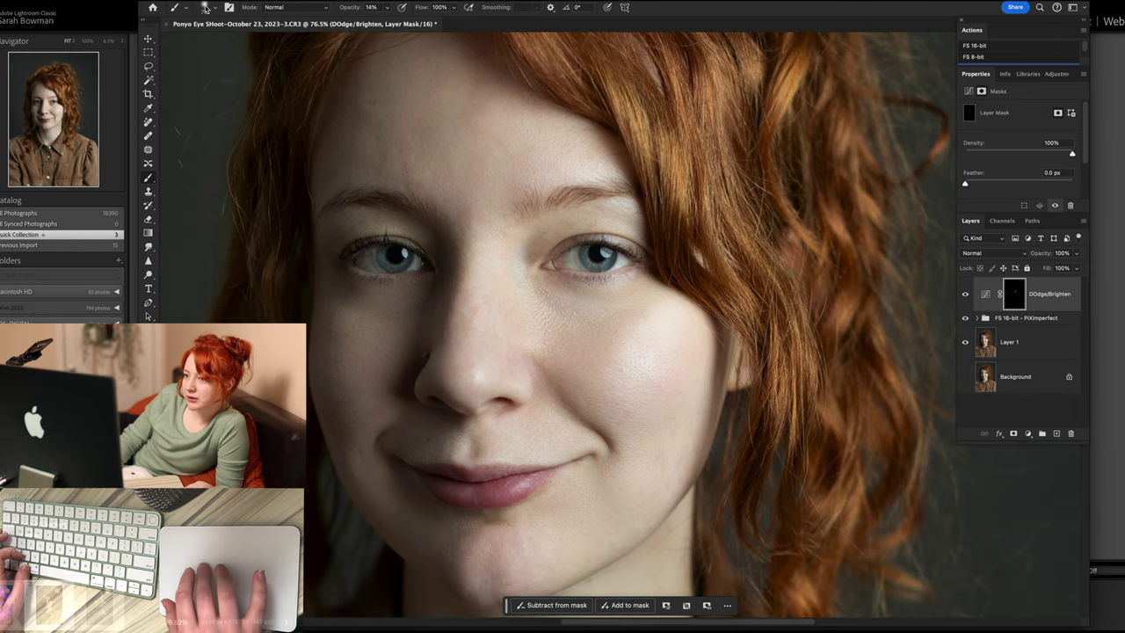
Lower the brush opacity to 9% and enlarge the brush to about 201 px.
{"action": "left_click", "coordinate": [204, 9]}
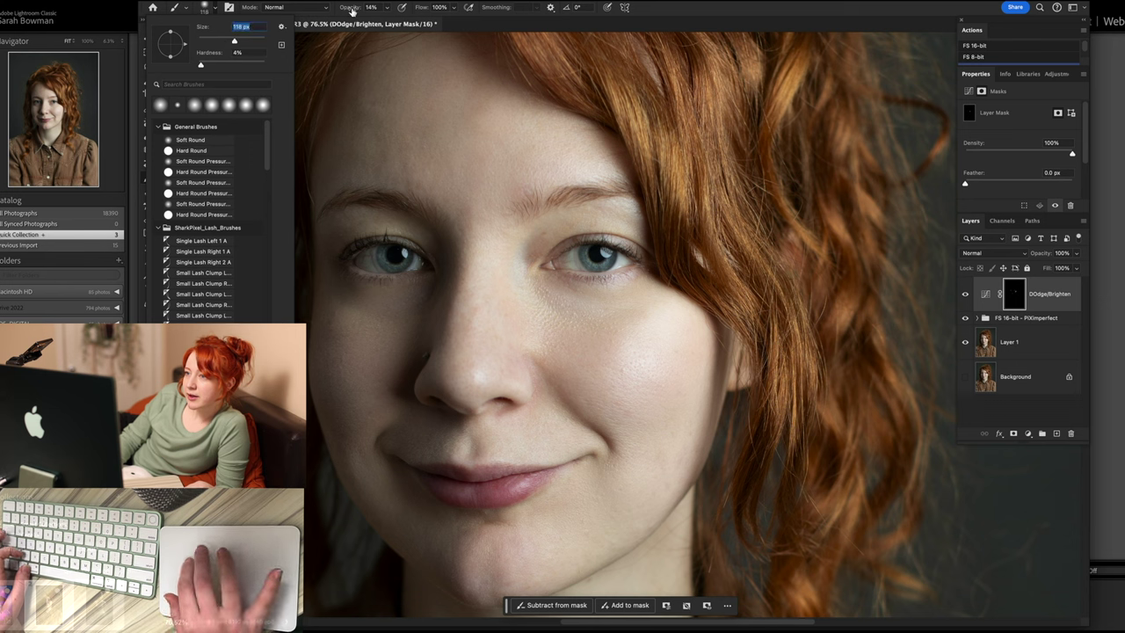
{"action": "left_click_drag", "start_coordinate": [350, 10], "coordinate": [349, 12]}
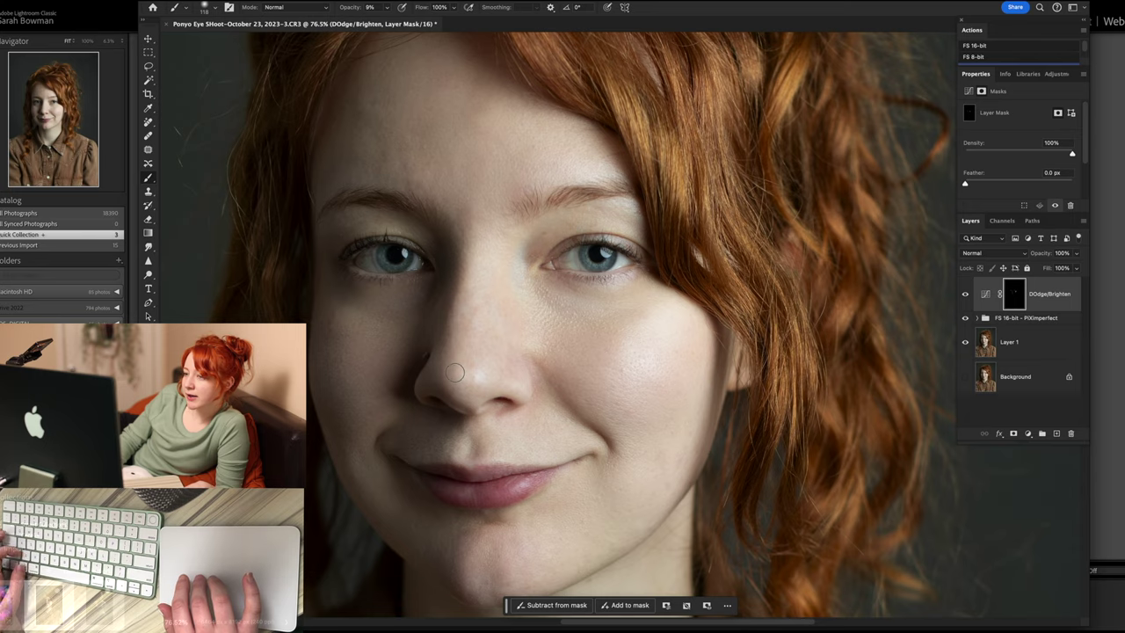
{"action": "scroll", "coordinate": [462, 372], "scroll_direction": "down", "scroll_amount": 5}
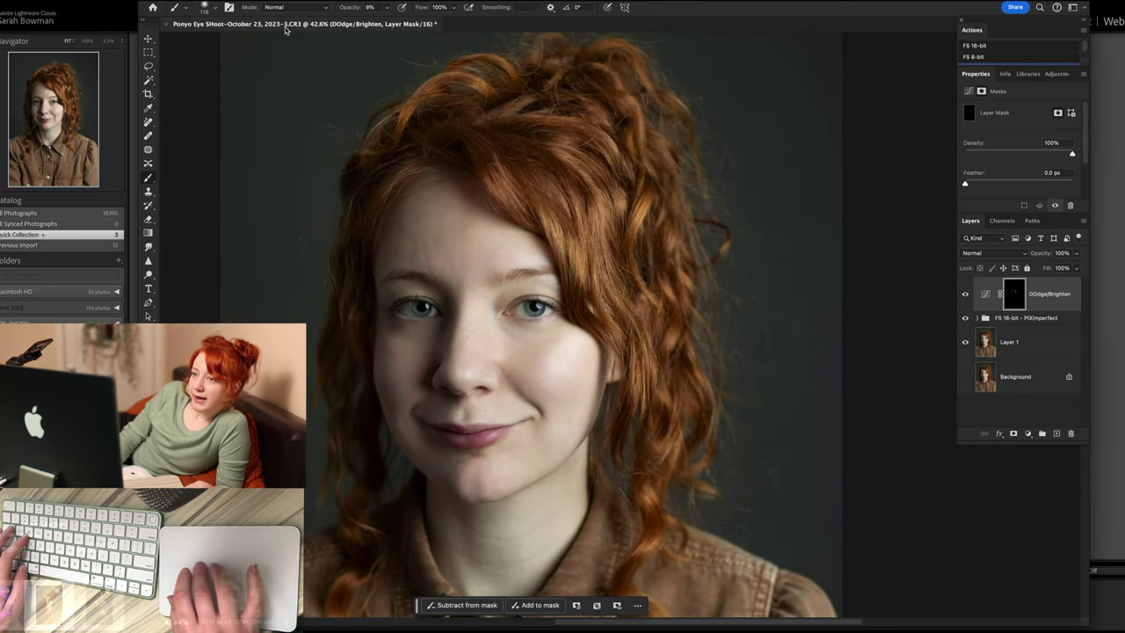
{"action": "left_click", "coordinate": [202, 8]}
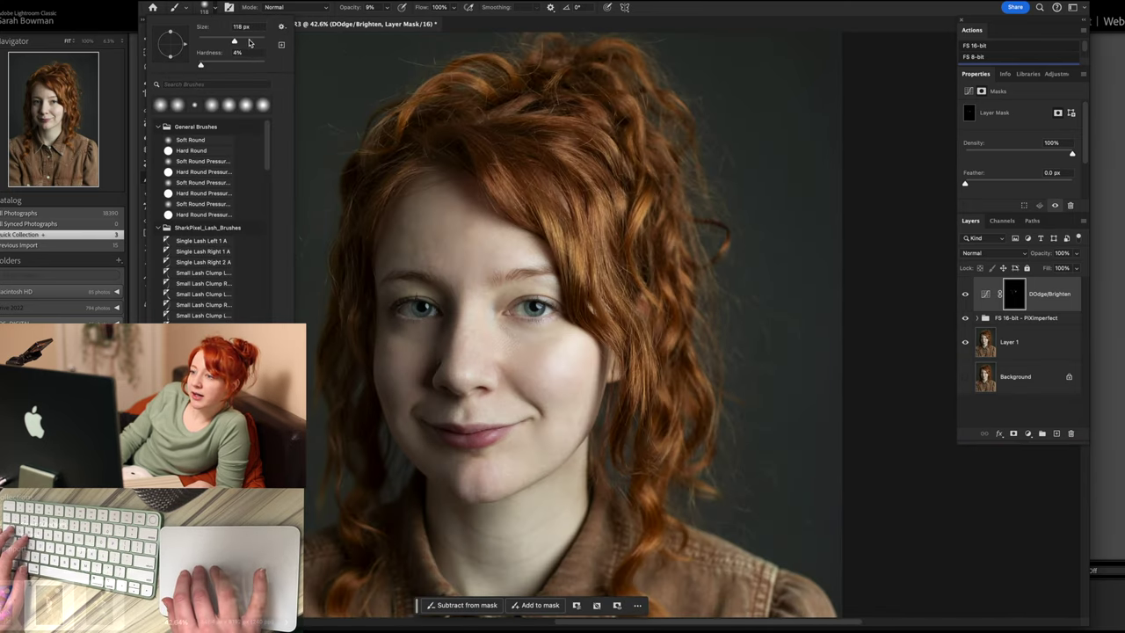
{"action": "left_click_drag", "start_coordinate": [249, 43], "coordinate": [255, 42]}
Confirm the 201 px soft brush size and close the picker.
{"action": "left_click", "coordinate": [499, 189]}
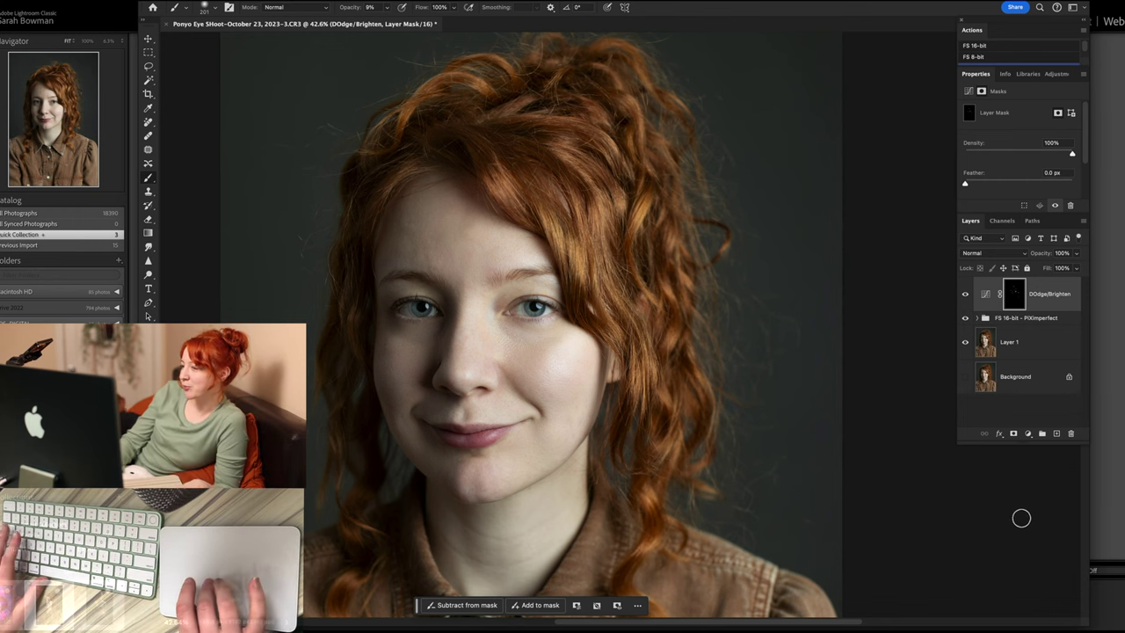
Add a darkening Curves 1 layer, invert its mask to black, and adjust the brush size.
{"action": "left_click", "coordinate": [1028, 433]}
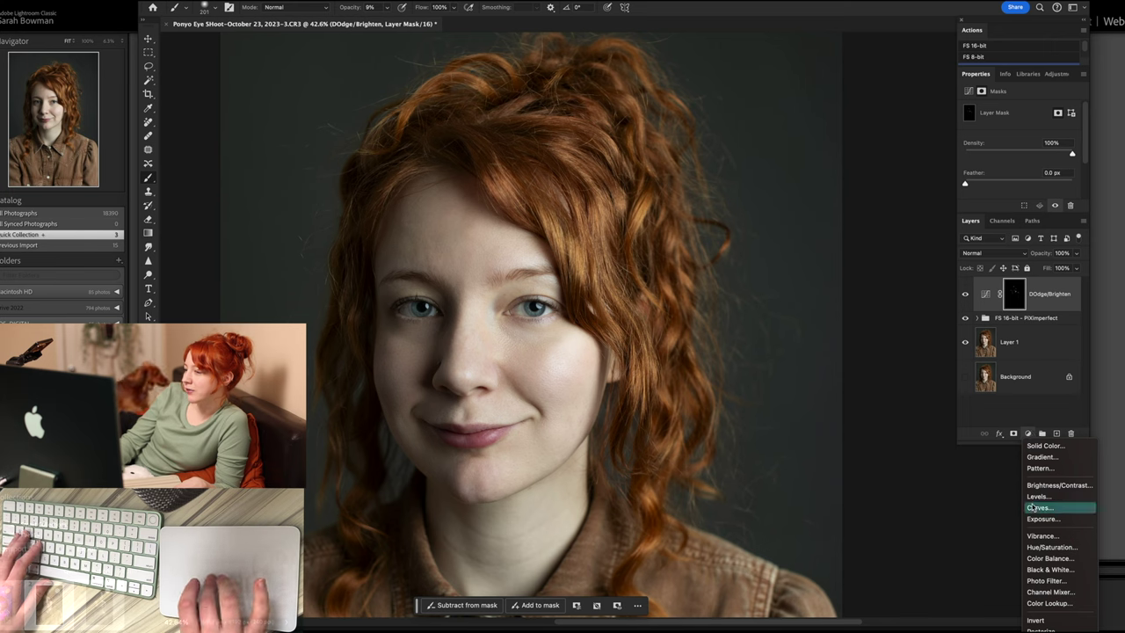
{"action": "left_click", "coordinate": [1036, 508]}
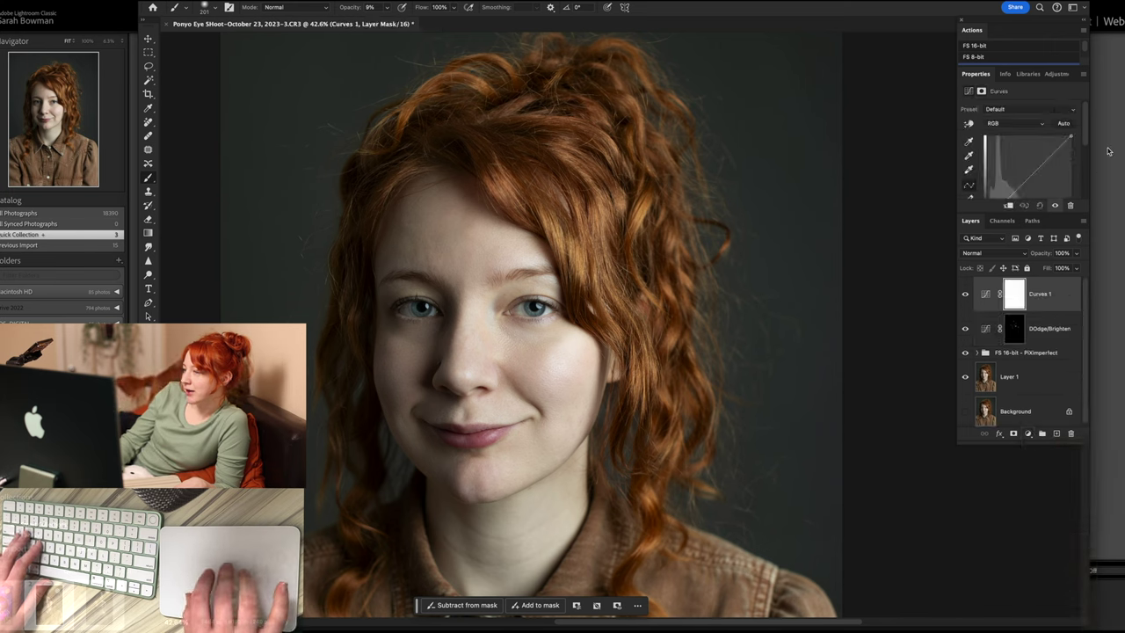
{"action": "left_click_drag", "start_coordinate": [1024, 170], "coordinate": [1028, 191]}
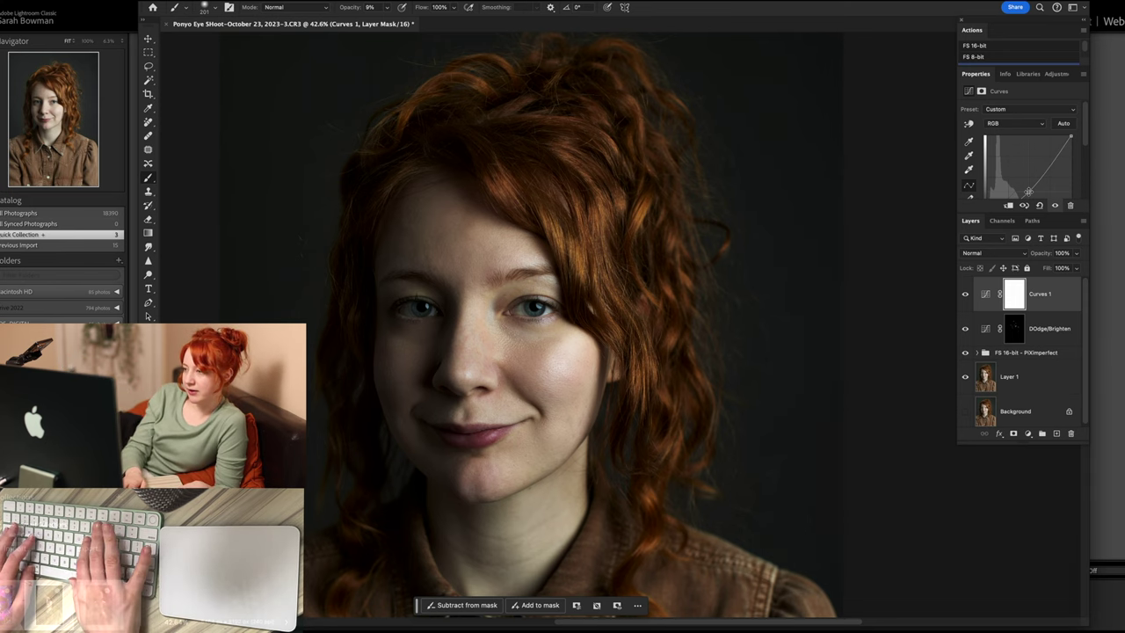
{"action": "key", "text": "ctrl+i"}
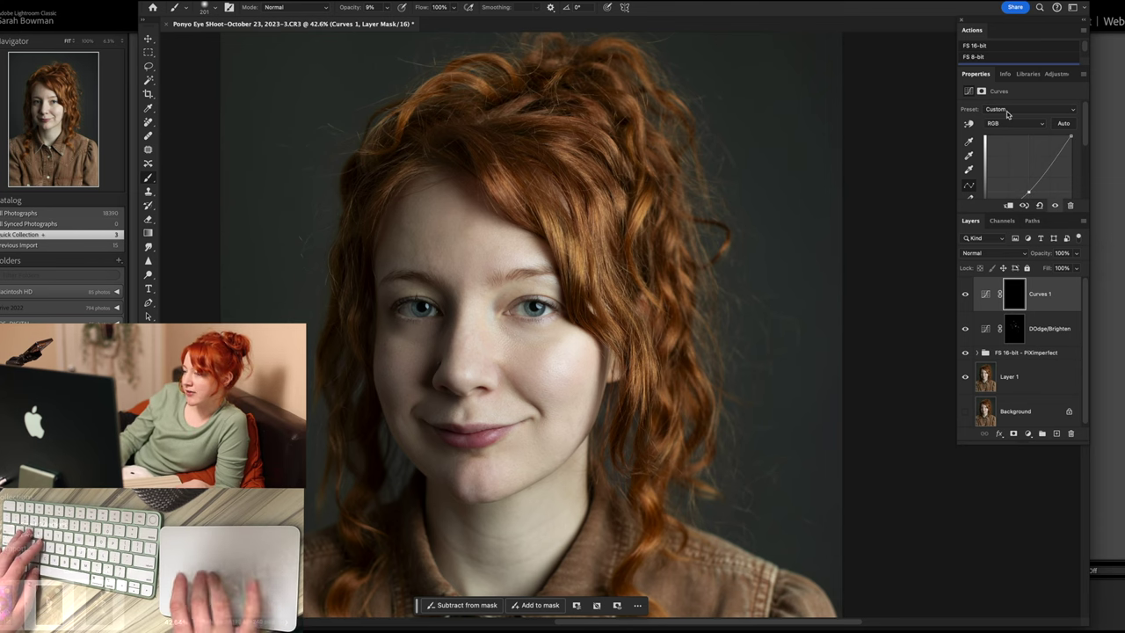
{"action": "left_click", "coordinate": [205, 9]}
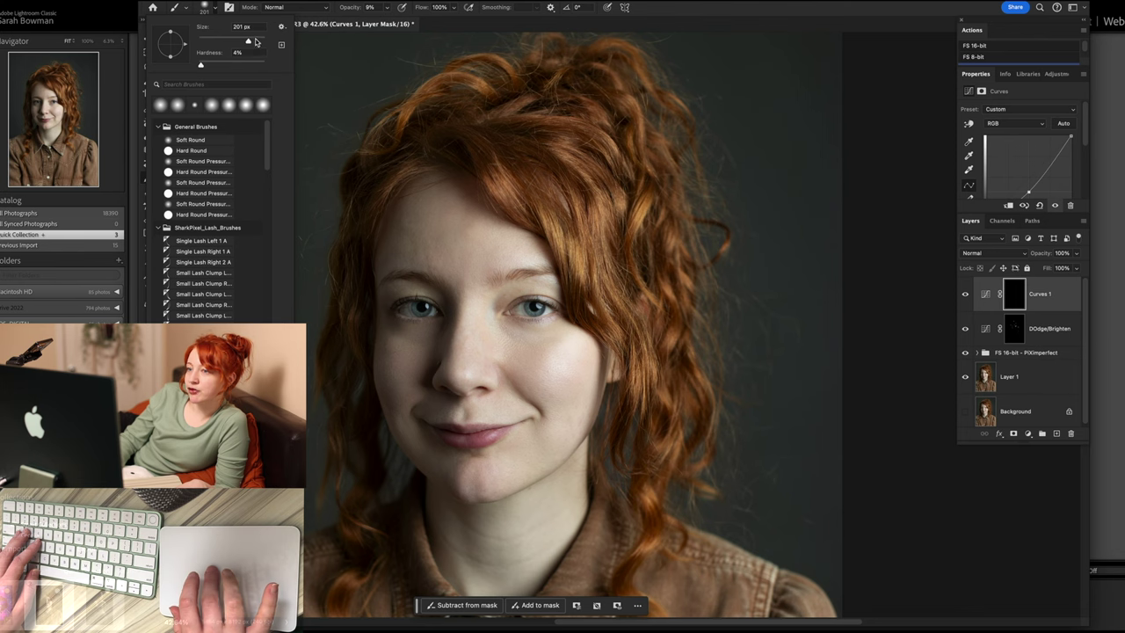
{"action": "key", "text": "Return"}
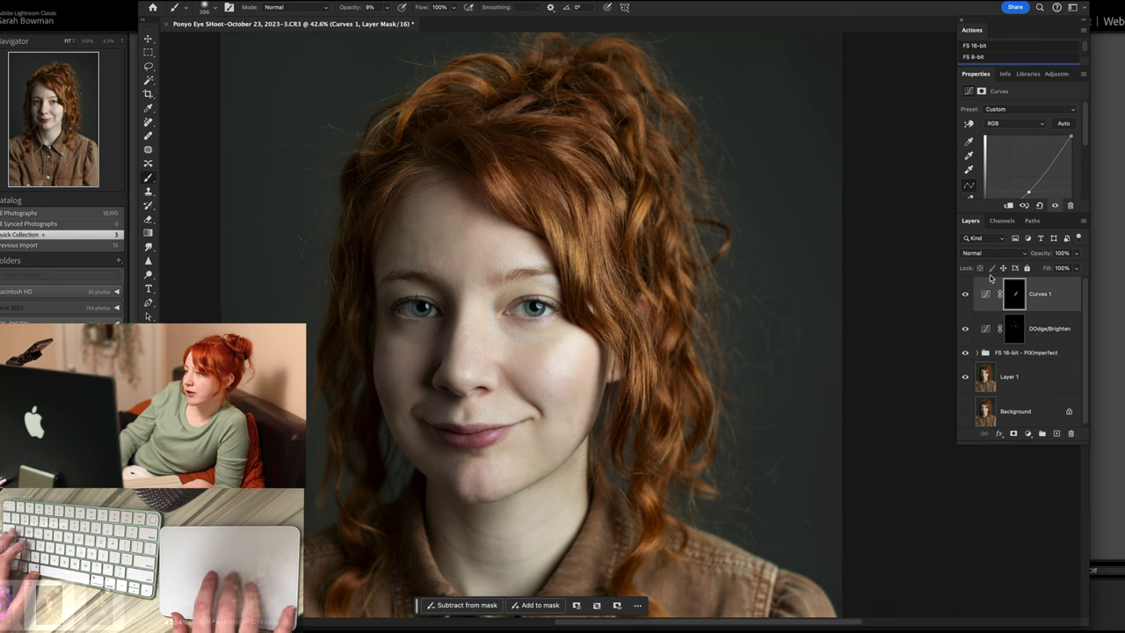
Toggle Curves 1 to compare, then set the brush to about 41 px at 18% opacity.
{"action": "left_click", "coordinate": [965, 295]}
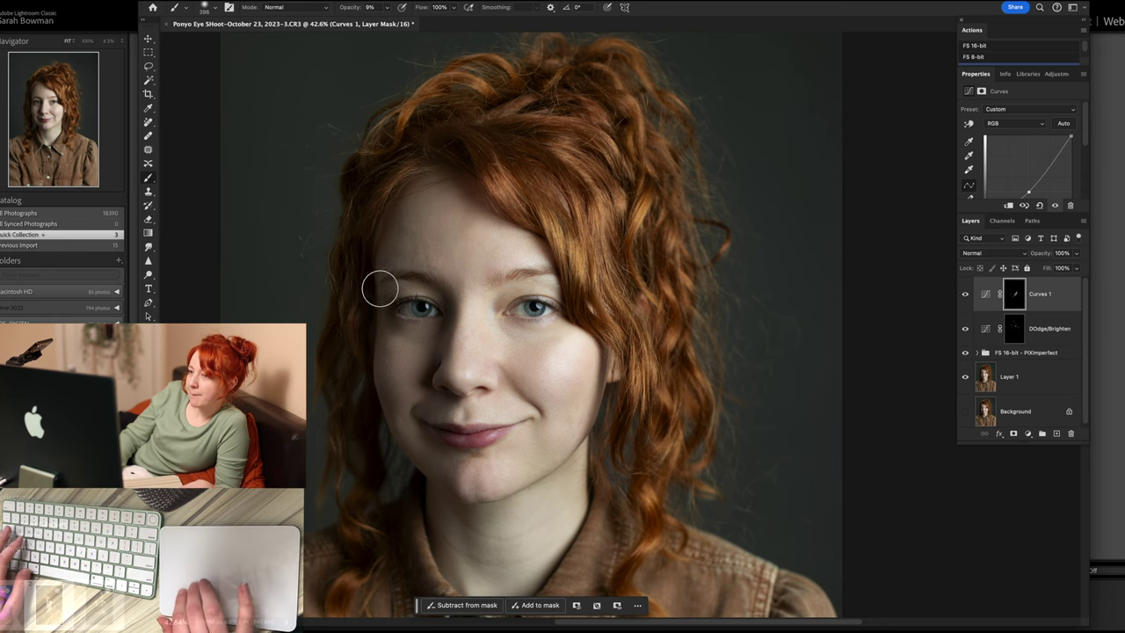
{"action": "scroll", "coordinate": [419, 276], "scroll_direction": "up", "scroll_amount": 5}
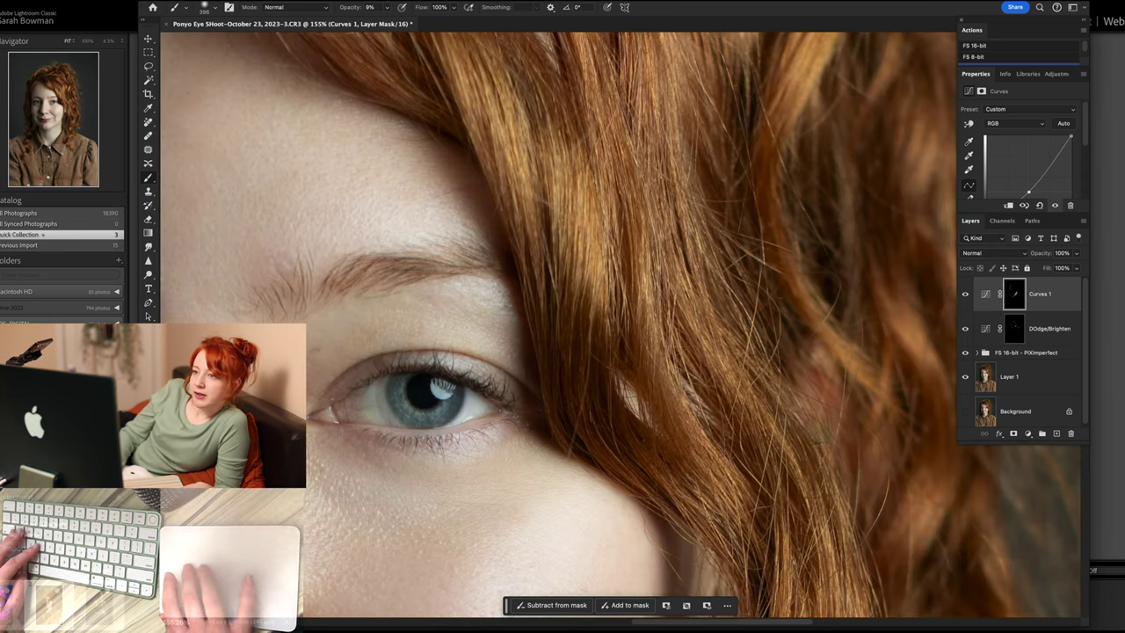
{"action": "left_click", "coordinate": [211, 15]}
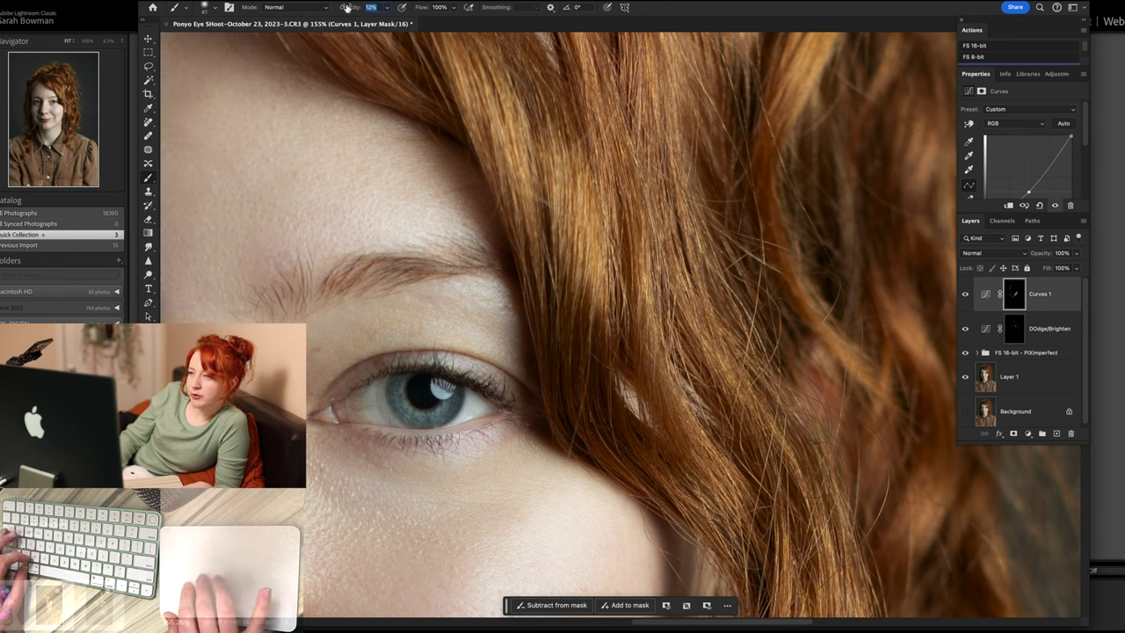
{"action": "type", "text": "18"}
{"action": "key", "text": "Return"}
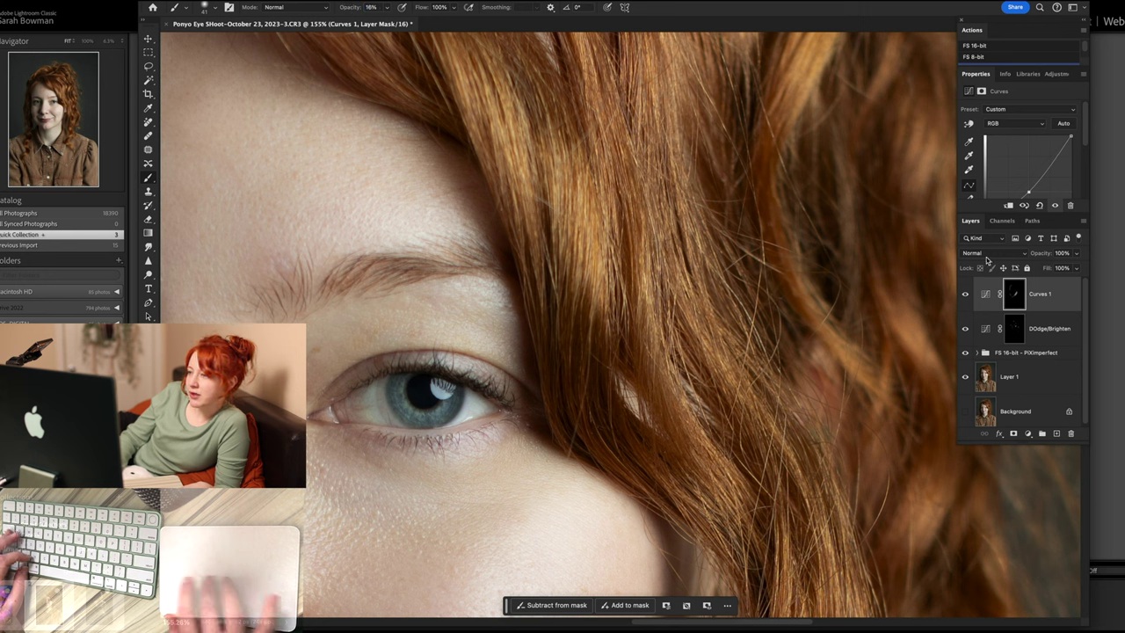
{"action": "scroll", "coordinate": [642, 322], "scroll_direction": "left", "scroll_amount": 10}
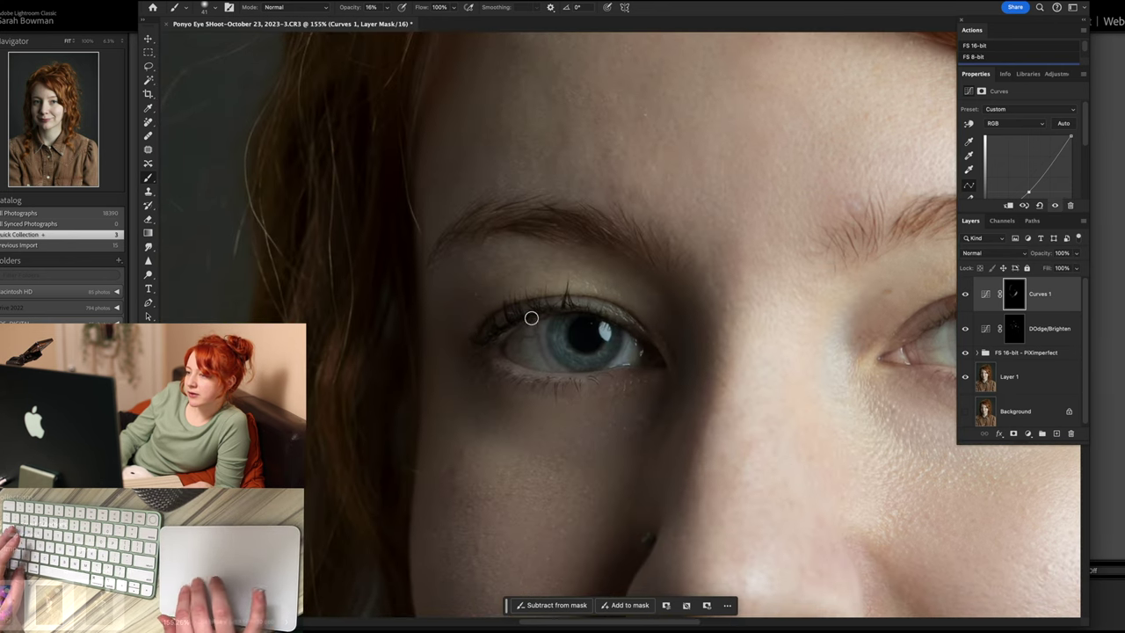
Fit the portrait on screen and enlarge the brush from 150 px to 252 px.
{"action": "key", "text": "ctrl+0"}
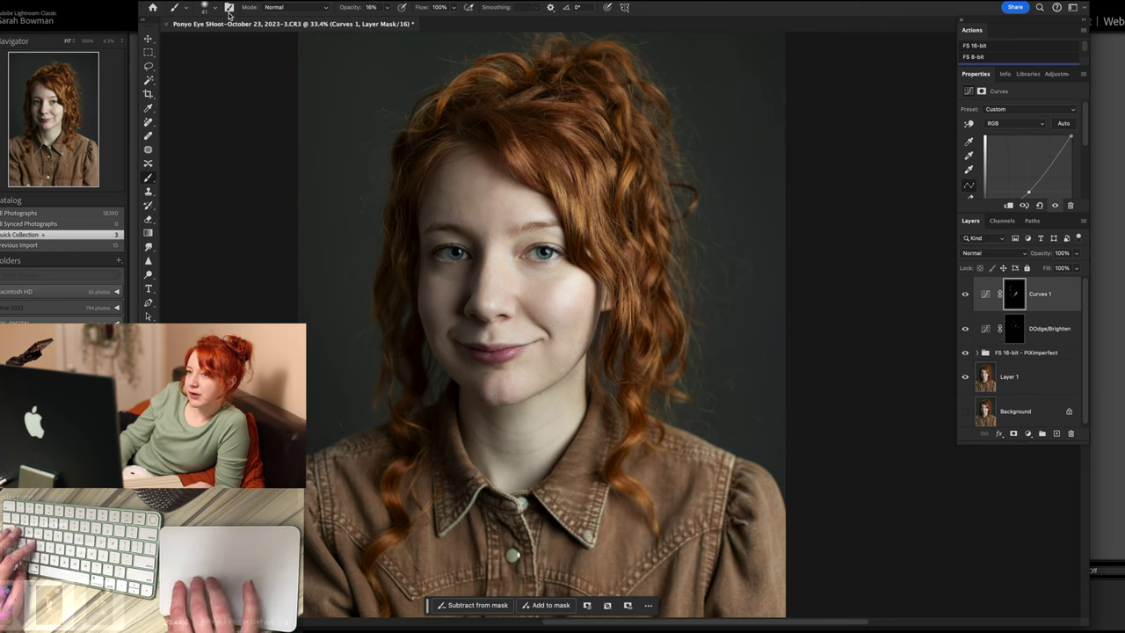
{"action": "left_click", "coordinate": [210, 10]}
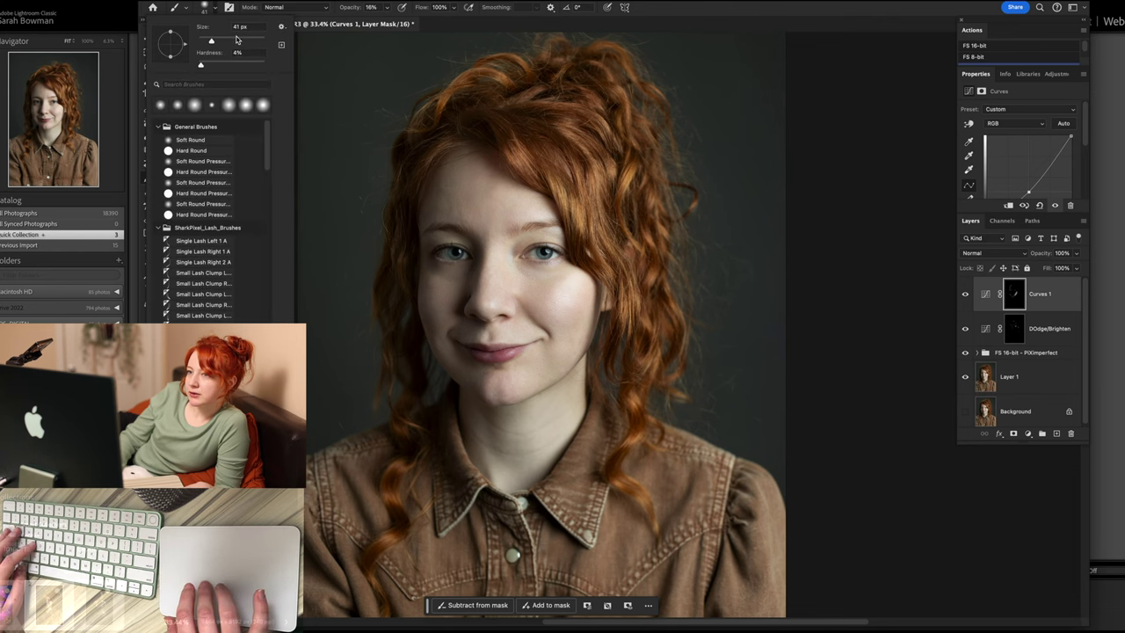
{"action": "left_click", "coordinate": [536, 167]}
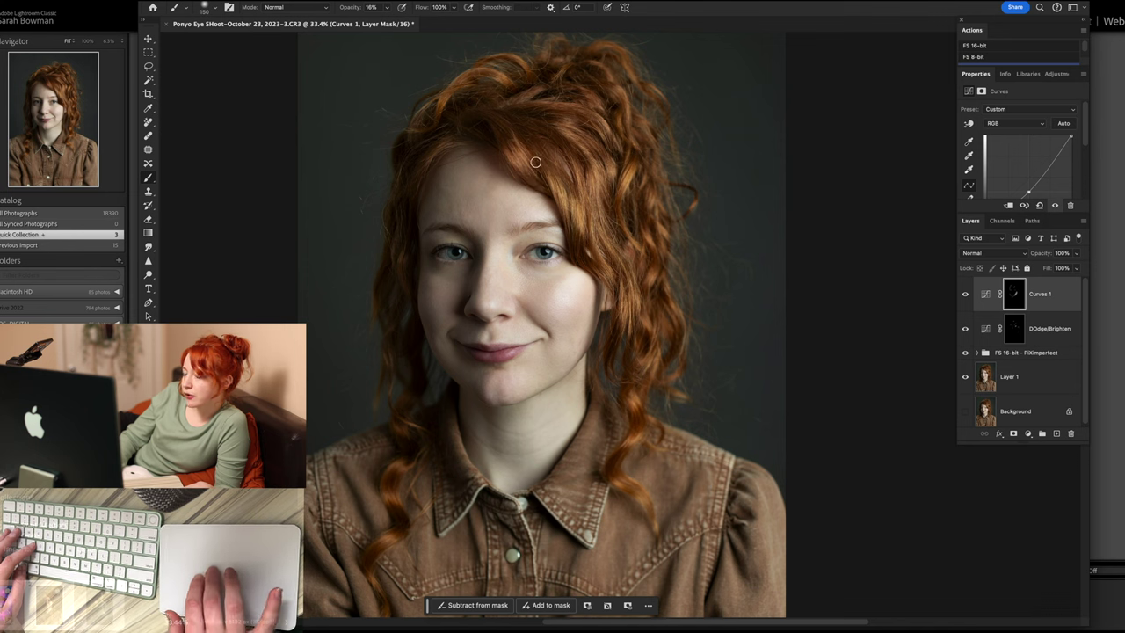
{"action": "left_click", "coordinate": [210, 8]}
{"action": "left_click", "coordinate": [250, 41]}
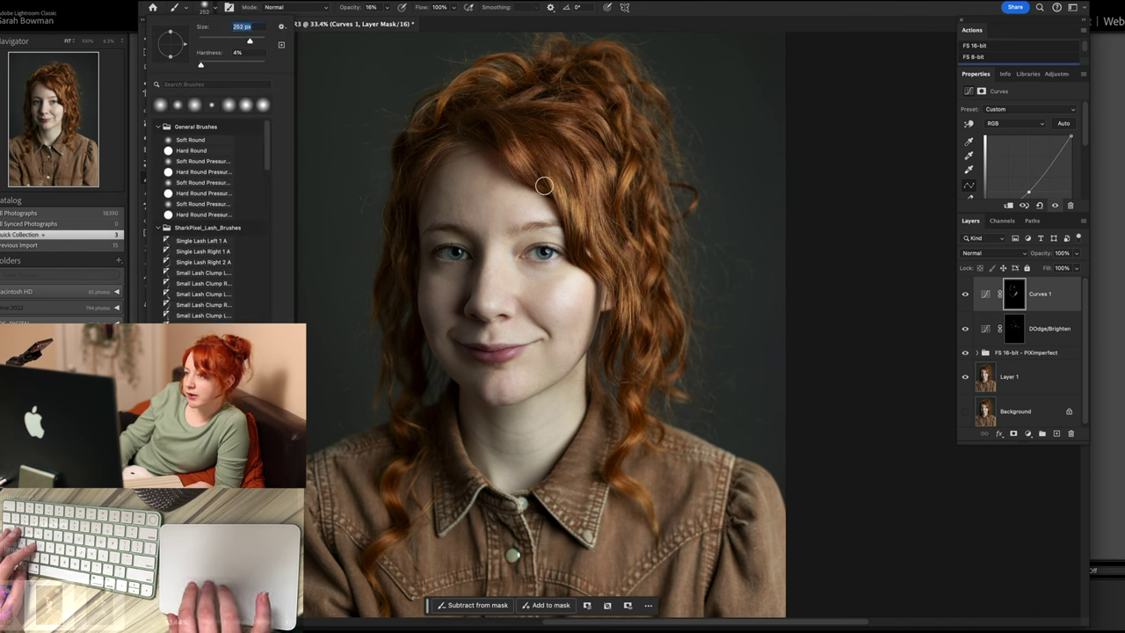
{"action": "key", "text": "Return"}
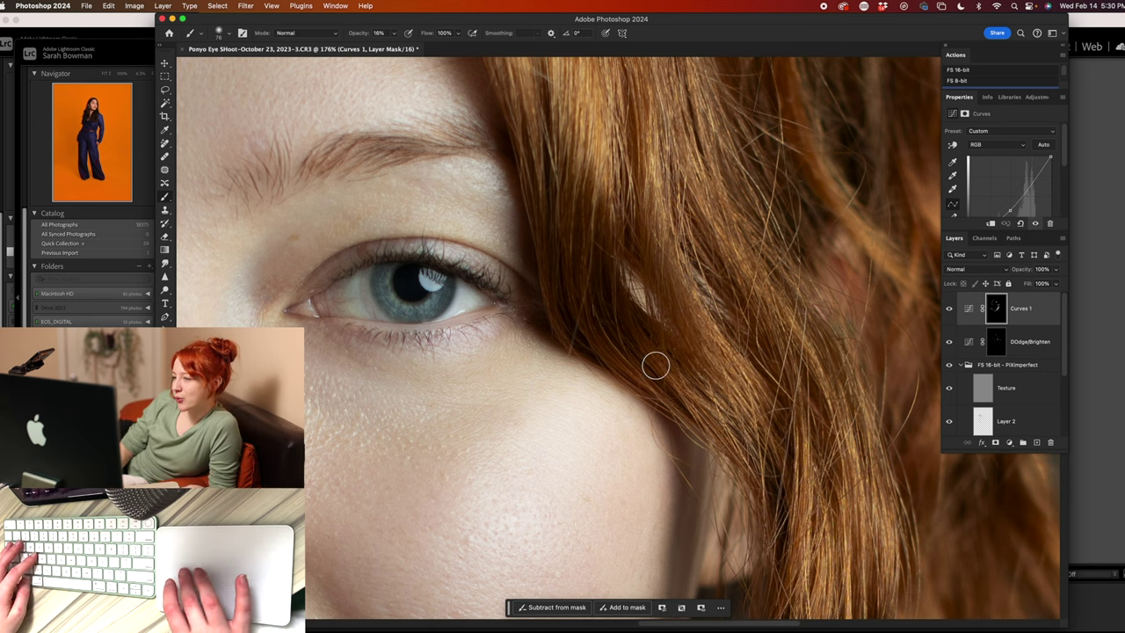
Collapse the 'FS 16-bit - PiXimperfect' layer group in the Layers panel.
{"action": "scroll", "coordinate": [711, 344], "scroll_direction": "left", "scroll_amount": 5}
{"action": "scroll", "coordinate": [711, 345], "scroll_direction": "down", "scroll_amount": 5}
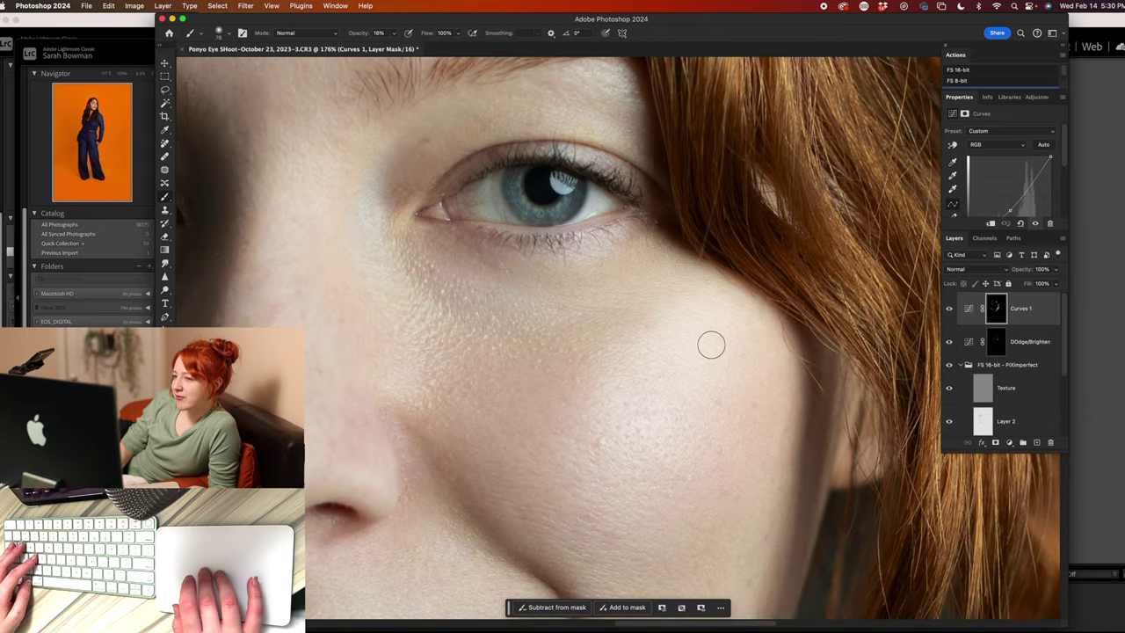
{"action": "scroll", "coordinate": [714, 341], "scroll_direction": "down", "scroll_amount": 5}
{"action": "scroll", "coordinate": [711, 344], "scroll_direction": "down", "scroll_amount": 2}
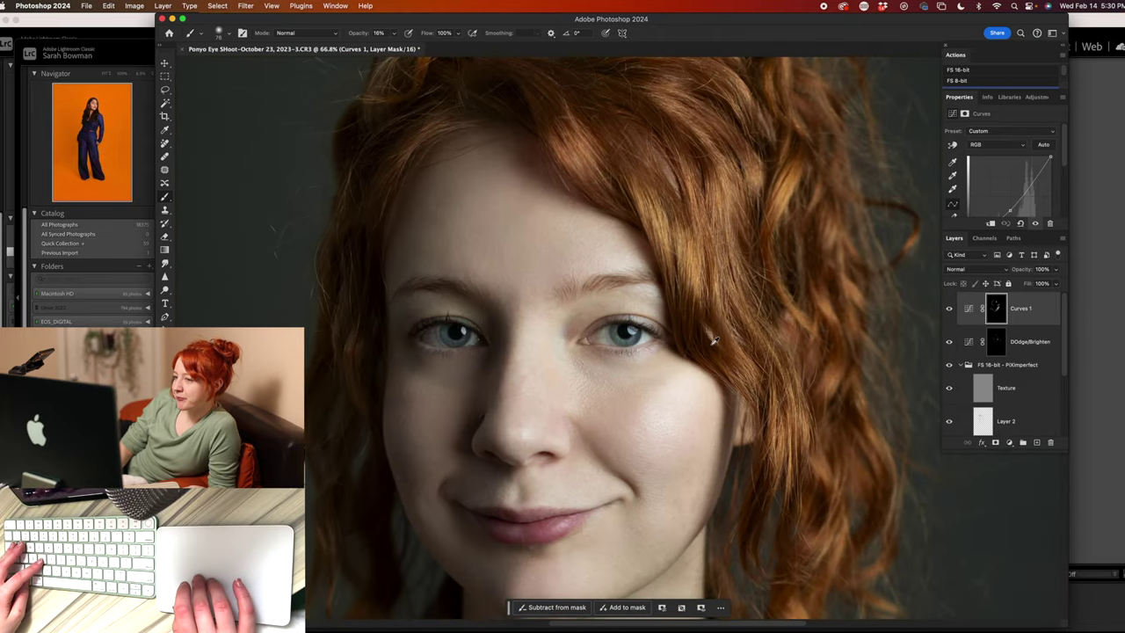
{"action": "scroll", "coordinate": [712, 344], "scroll_direction": "down", "scroll_amount": 2}
{"action": "scroll", "coordinate": [1002, 354], "scroll_direction": "down", "scroll_amount": 3}
{"action": "scroll", "coordinate": [1002, 354], "scroll_direction": "up", "scroll_amount": 2}
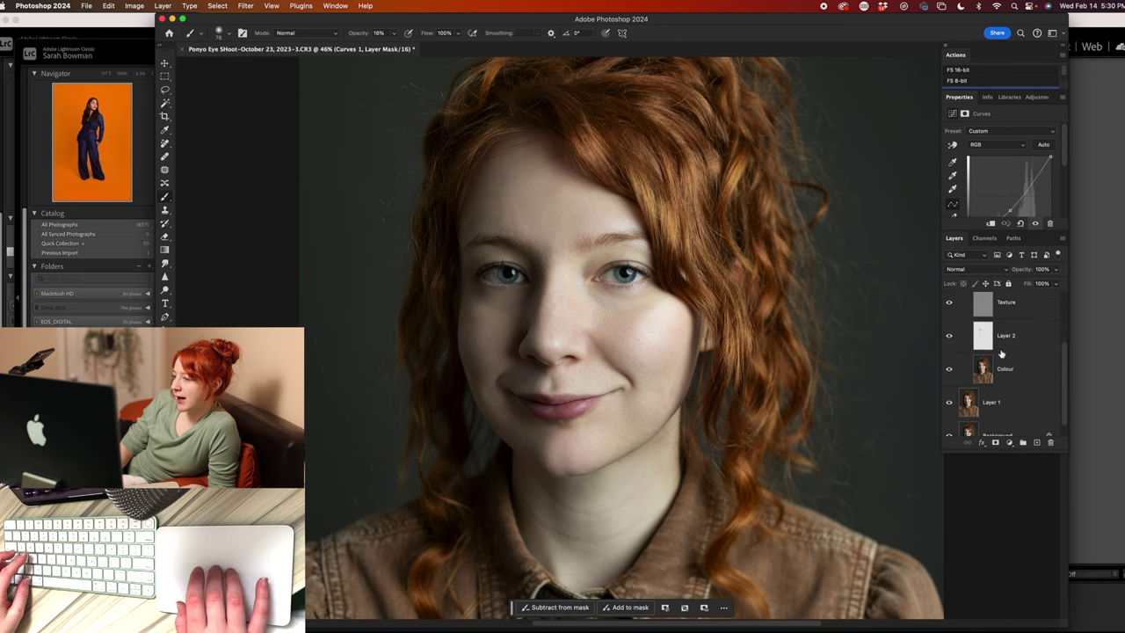
{"action": "scroll", "coordinate": [1002, 353], "scroll_direction": "up", "scroll_amount": 2}
{"action": "left_click", "coordinate": [967, 362]}
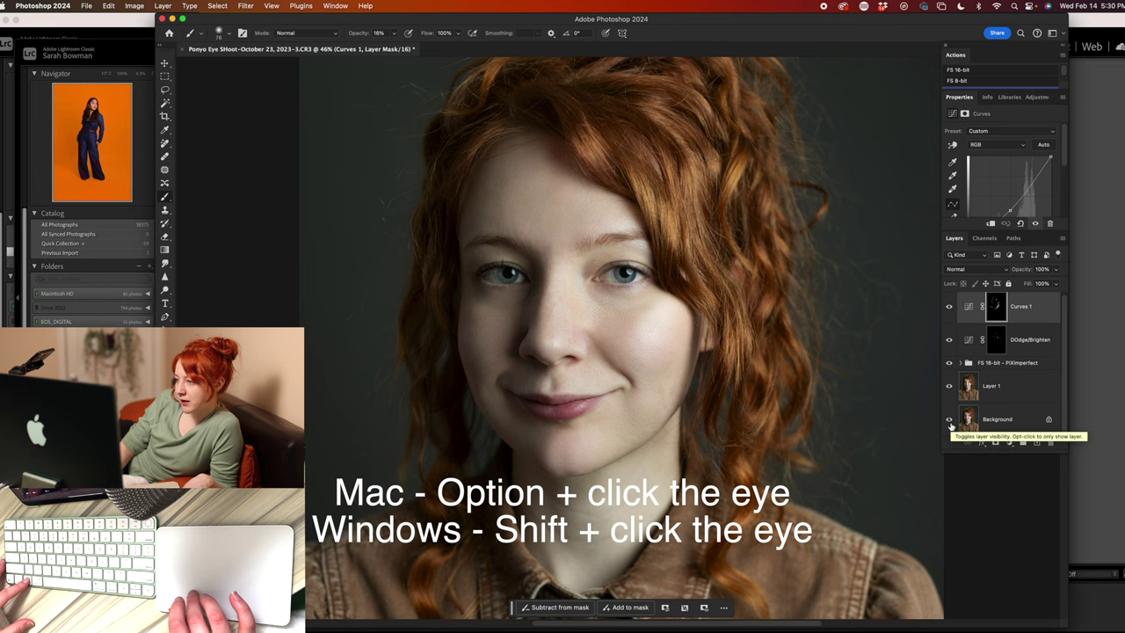
Compare the retouch with the original, save it as the Edit TIFF, and return to Lightroom.
{"action": "left_click", "coordinate": [949, 420], "text": "alt"}
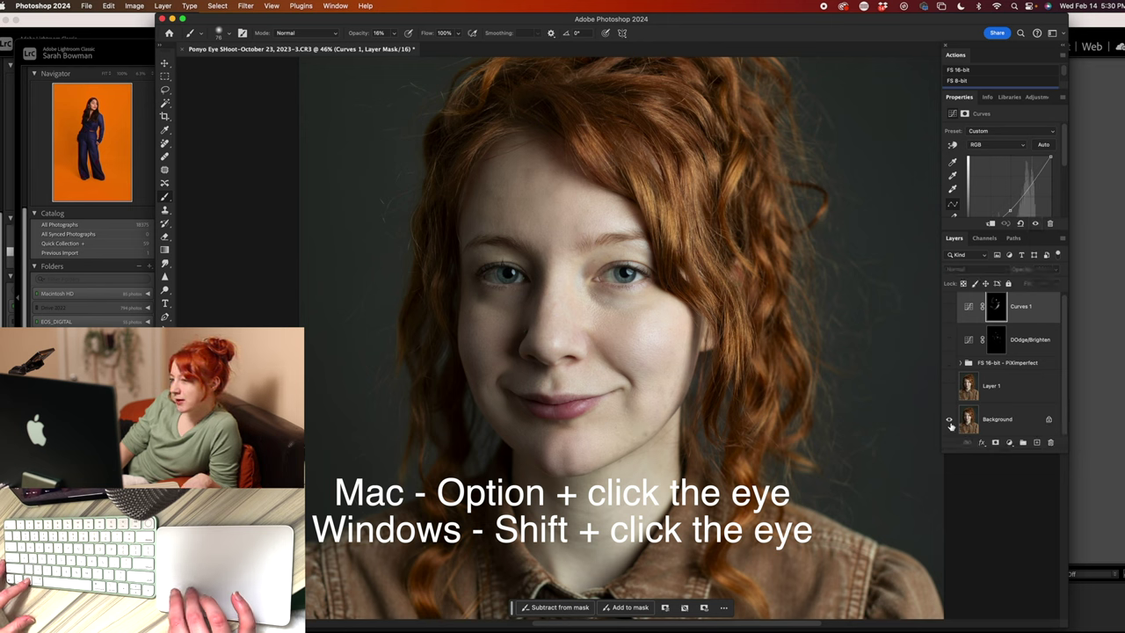
{"action": "left_click", "coordinate": [949, 420], "text": "alt"}
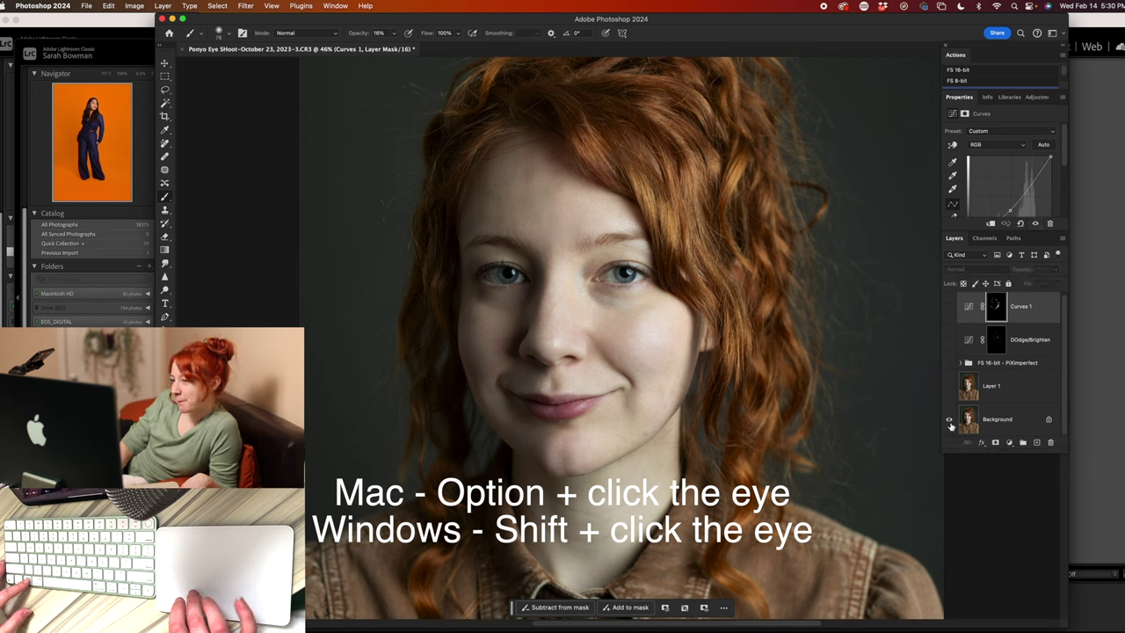
{"action": "left_click", "coordinate": [950, 420], "text": "alt"}
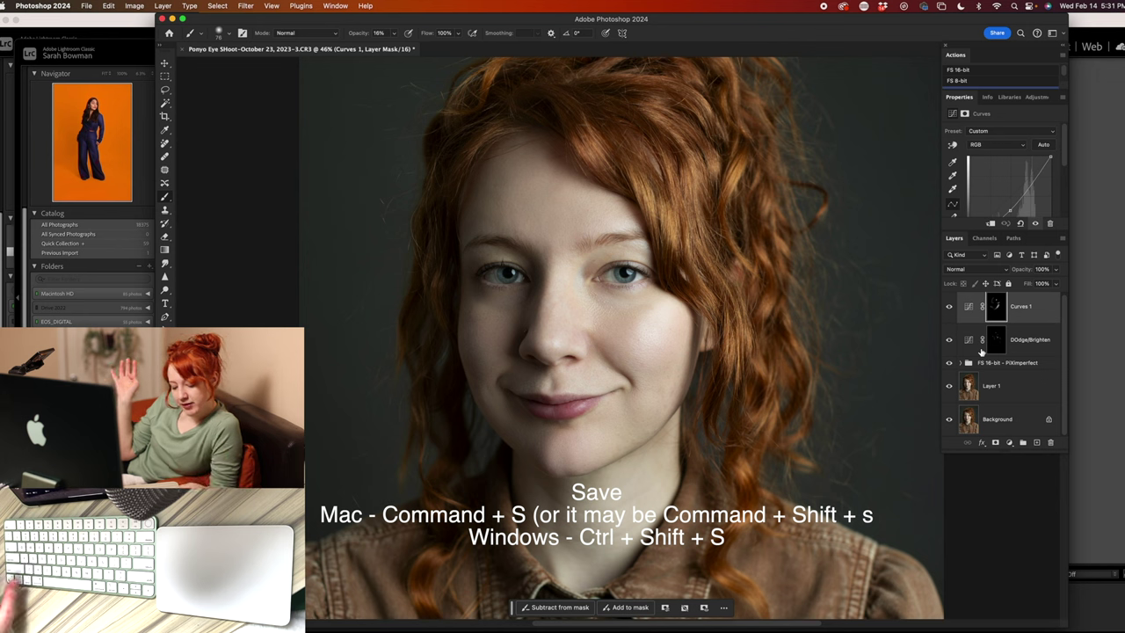
{"action": "key", "text": "super+s"}
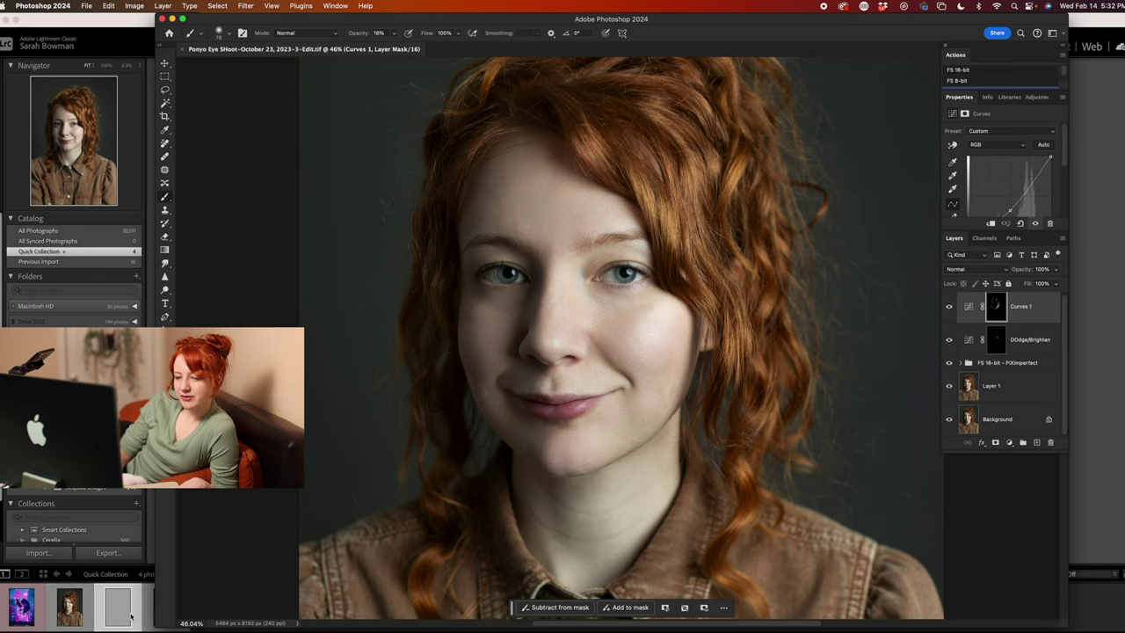
{"action": "left_click", "coordinate": [115, 614]}
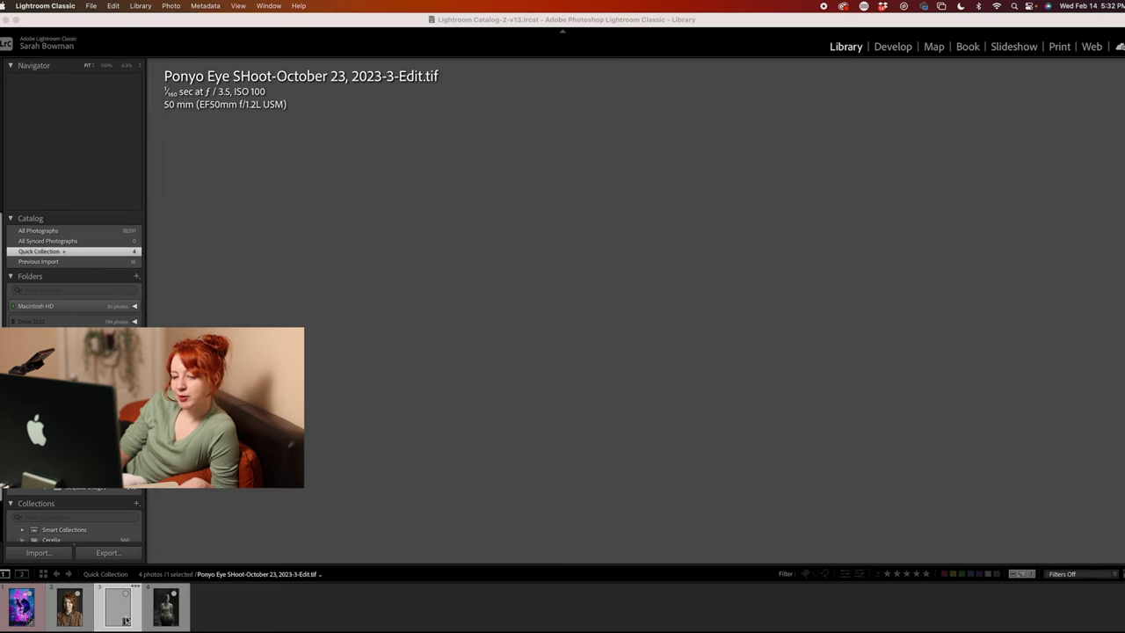
Select the retouched -Edit.tif portrait in the filmstrip and open it in Develop.
{"action": "key", "text": "Left"}
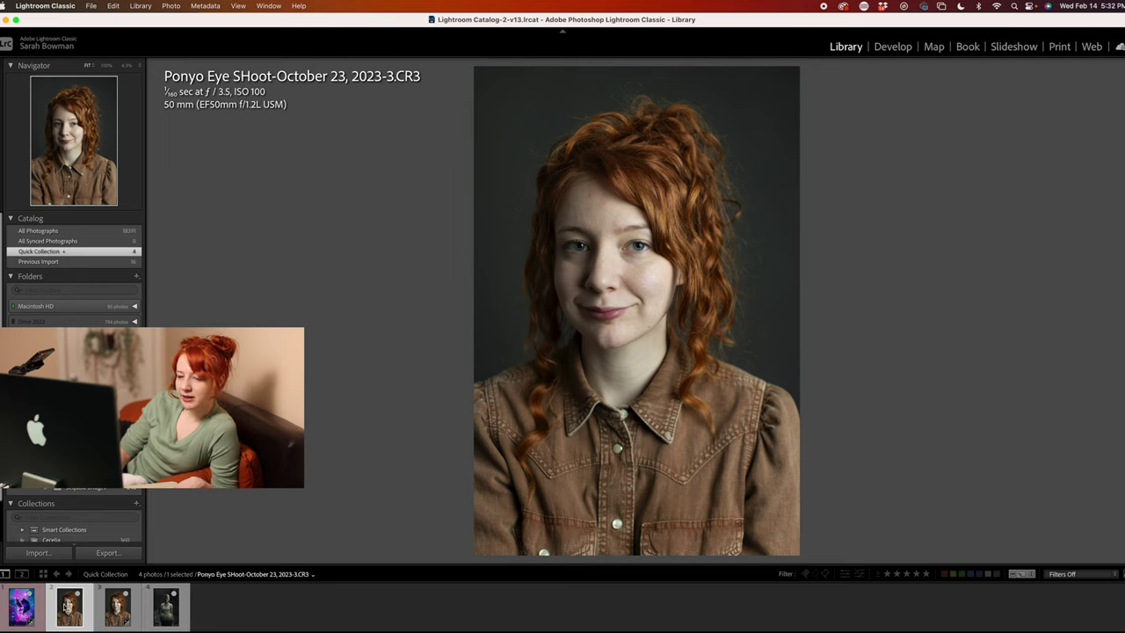
{"action": "left_click", "coordinate": [118, 609]}
{"action": "left_click", "coordinate": [118, 606]}
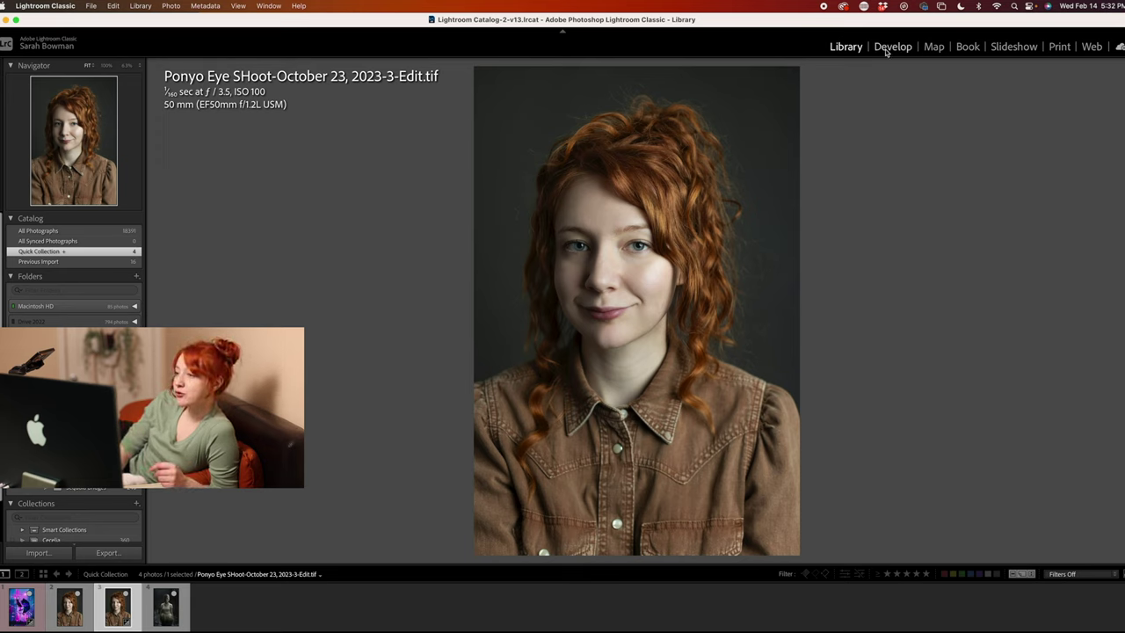
{"action": "left_click", "coordinate": [886, 49]}
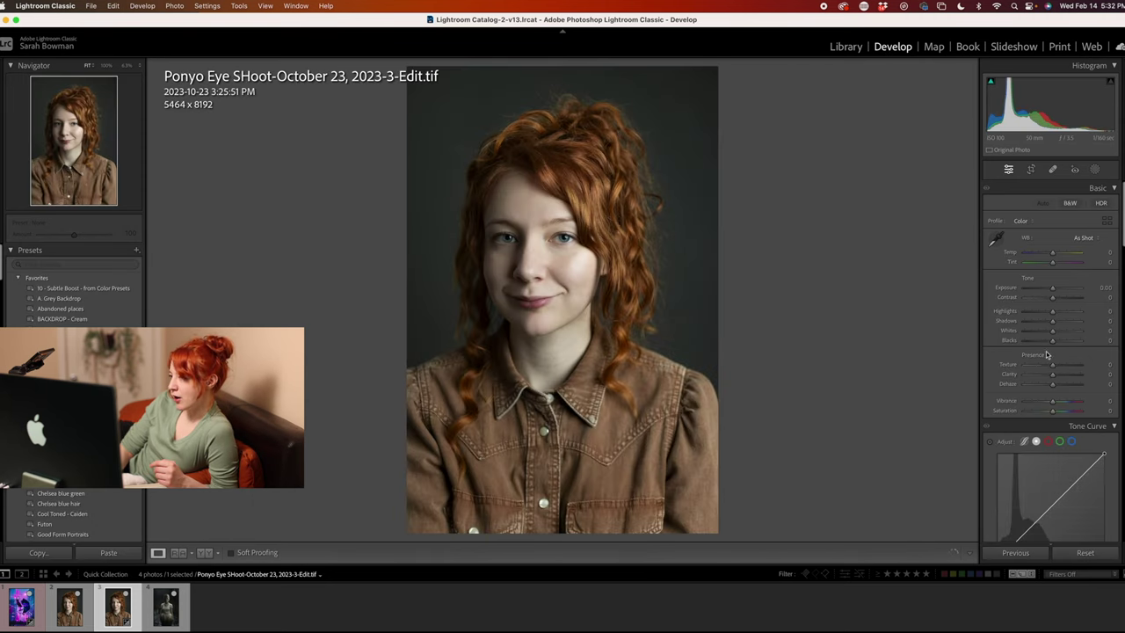
{"action": "scroll", "coordinate": [1047, 369], "scroll_direction": "down", "scroll_amount": 2}
{"action": "scroll", "coordinate": [1046, 369], "scroll_direction": "down", "scroll_amount": 2}
{"action": "scroll", "coordinate": [1047, 370], "scroll_direction": "down", "scroll_amount": 2}
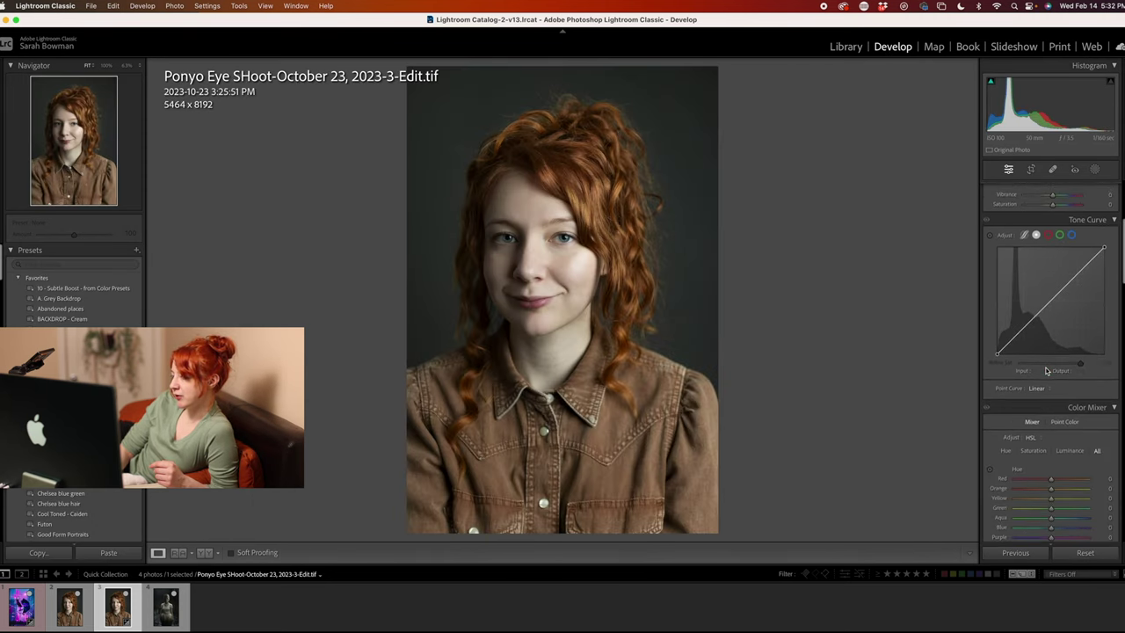
{"action": "scroll", "coordinate": [1072, 276], "scroll_direction": "up", "scroll_amount": 1}
{"action": "scroll", "coordinate": [1059, 282], "scroll_direction": "up", "scroll_amount": 2}
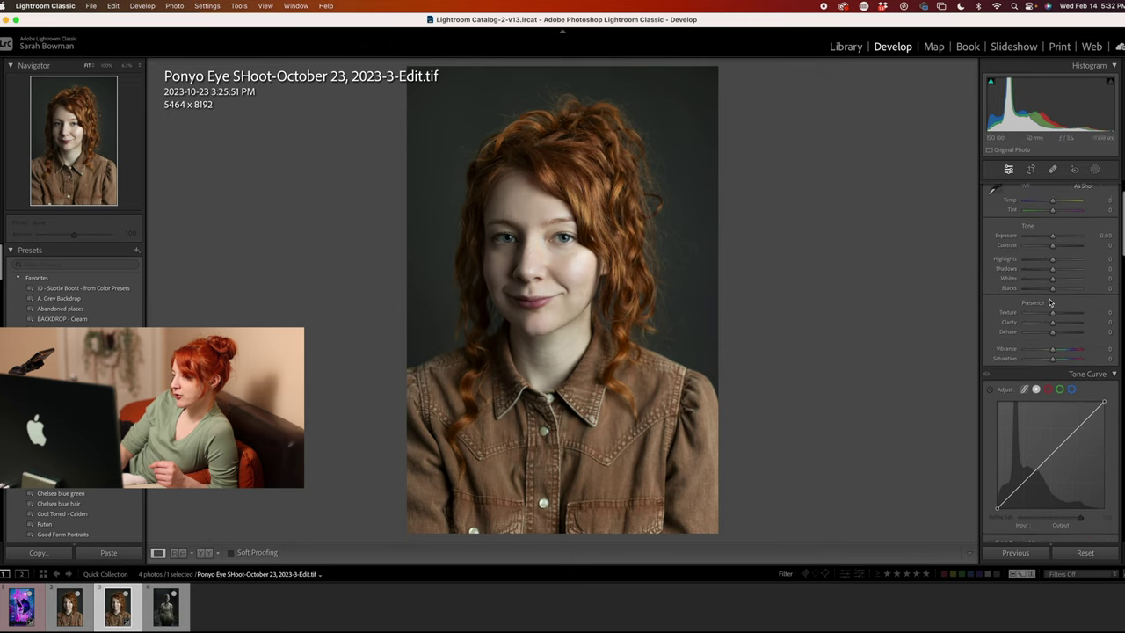
{"action": "scroll", "coordinate": [1048, 287], "scroll_direction": "up", "scroll_amount": 1}
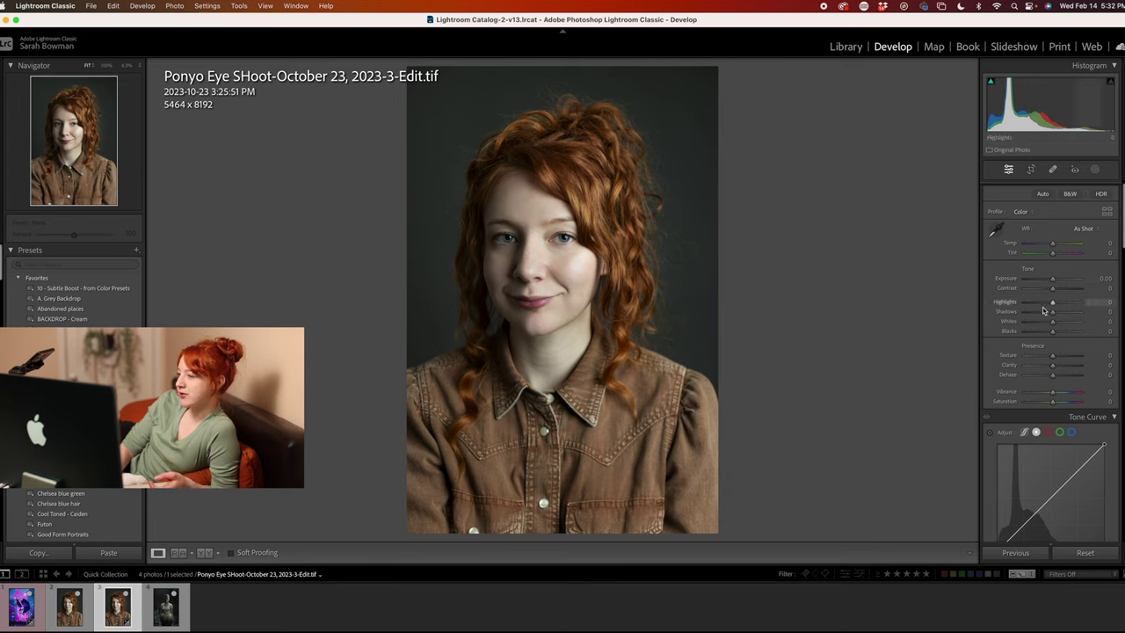
{"action": "scroll", "coordinate": [1037, 394], "scroll_direction": "down", "scroll_amount": 1}
{"action": "scroll", "coordinate": [1041, 397], "scroll_direction": "down", "scroll_amount": 2}
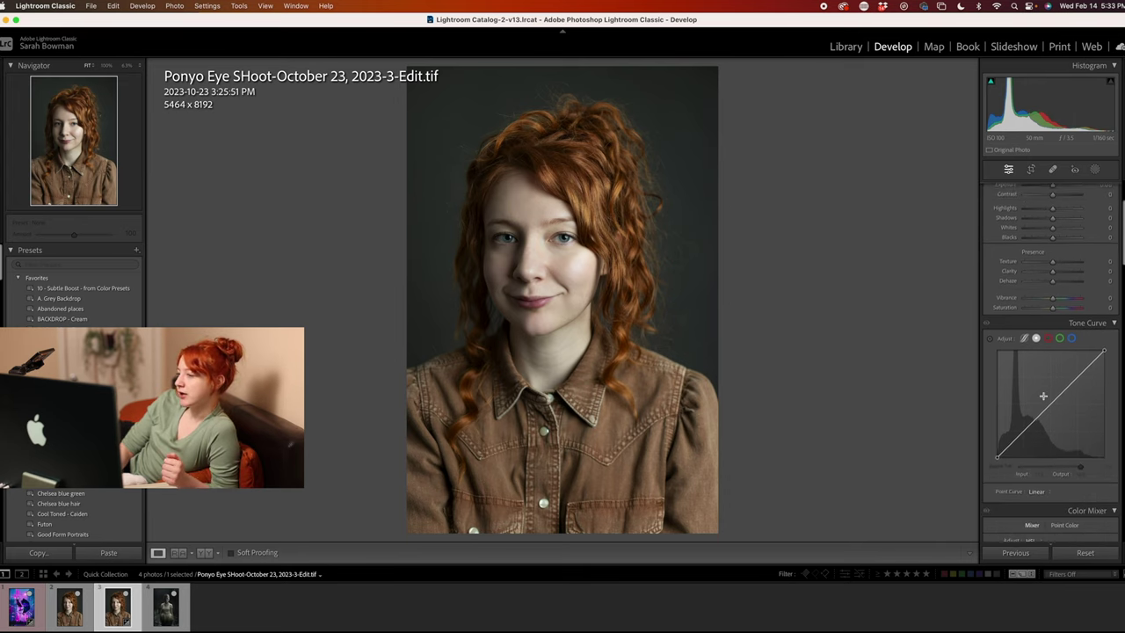
{"action": "scroll", "coordinate": [1045, 400], "scroll_direction": "down", "scroll_amount": 2}
{"action": "scroll", "coordinate": [1046, 396], "scroll_direction": "down", "scroll_amount": 3}
{"action": "scroll", "coordinate": [1052, 383], "scroll_direction": "down", "scroll_amount": 2}
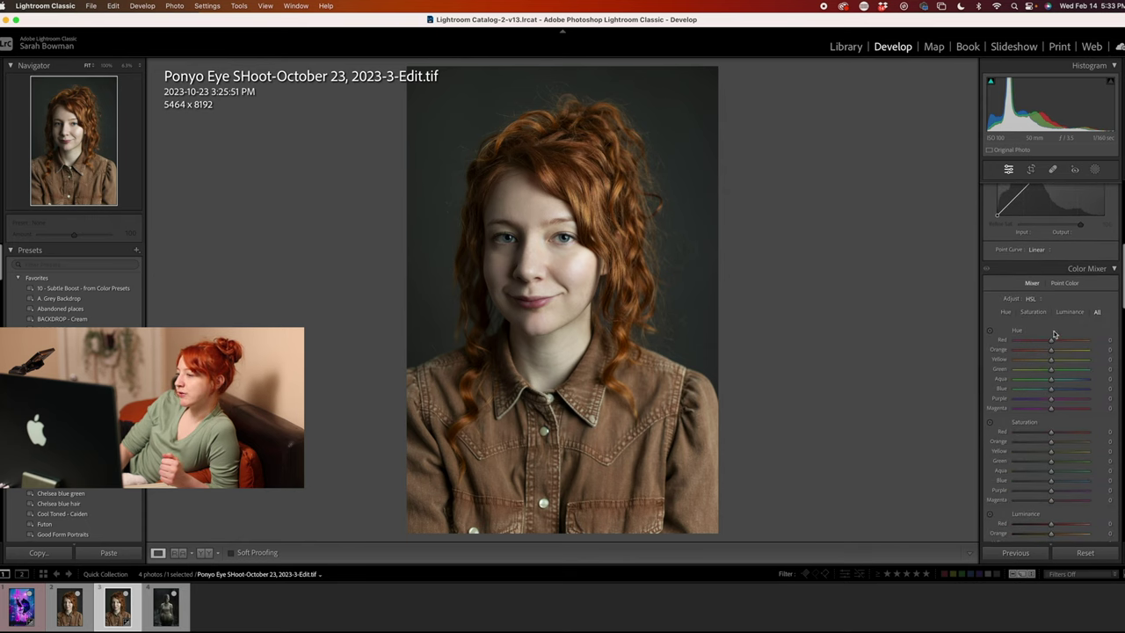
{"action": "left_click_drag", "start_coordinate": [1051, 353], "coordinate": [1111, 346]}
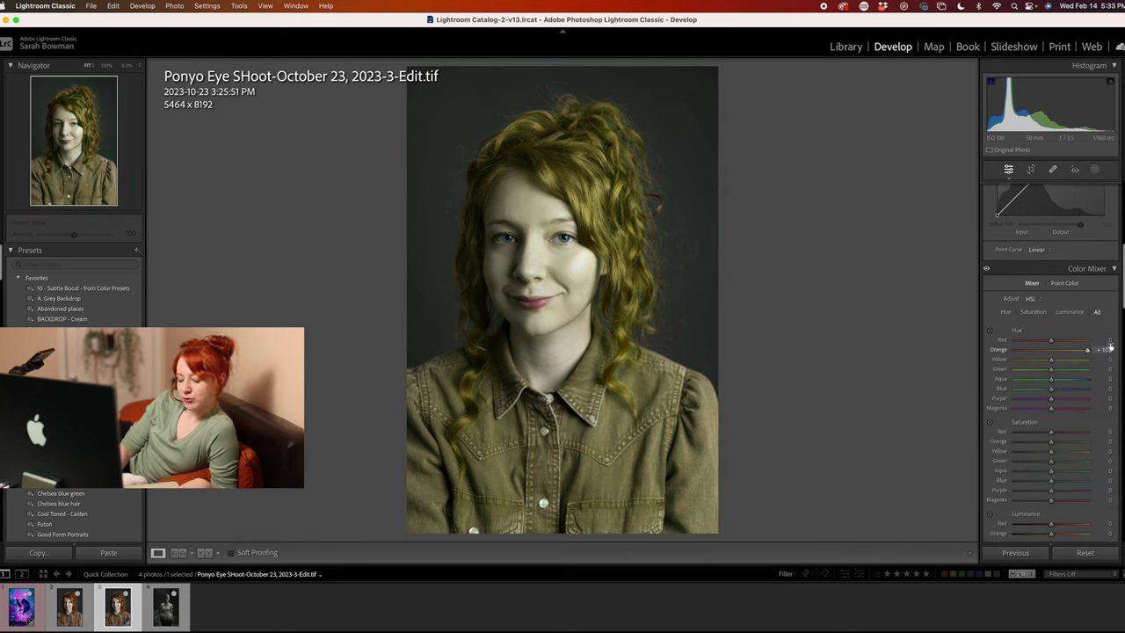
{"action": "key", "text": "super+z"}
{"action": "scroll", "coordinate": [1081, 369], "scroll_direction": "down", "scroll_amount": 3}
{"action": "scroll", "coordinate": [1065, 391], "scroll_direction": "down", "scroll_amount": 5}
{"action": "scroll", "coordinate": [1063, 392], "scroll_direction": "down", "scroll_amount": 5}
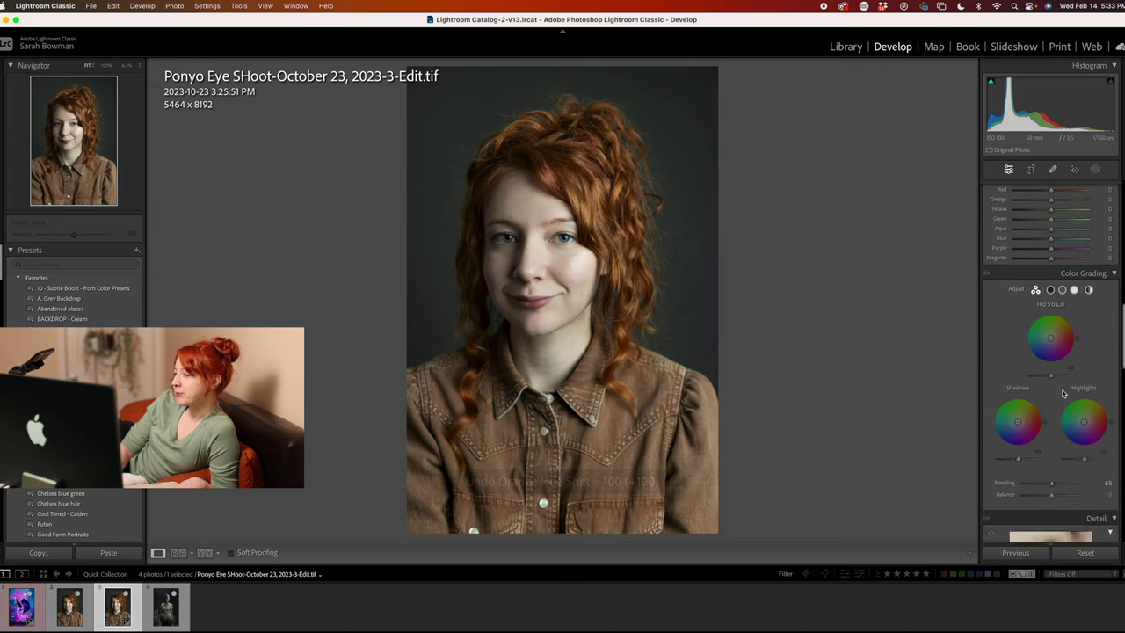
{"action": "scroll", "coordinate": [1063, 393], "scroll_direction": "down", "scroll_amount": 5}
{"action": "scroll", "coordinate": [1059, 373], "scroll_direction": "up", "scroll_amount": 2}
{"action": "scroll", "coordinate": [1048, 334], "scroll_direction": "down", "scroll_amount": 2}
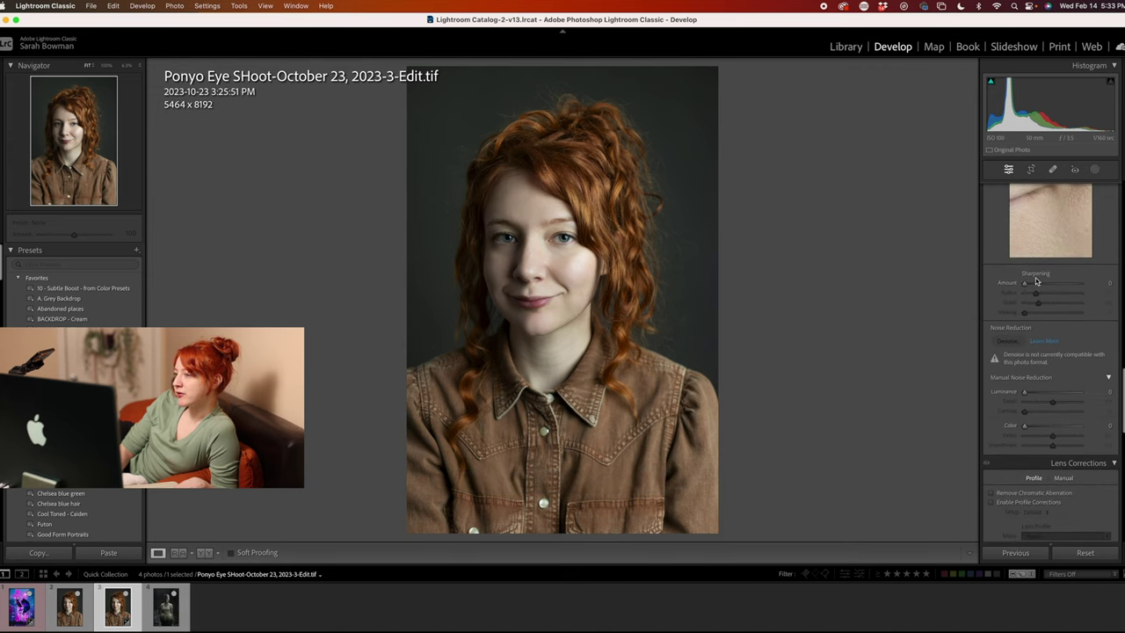
{"action": "key", "text": "super+z"}
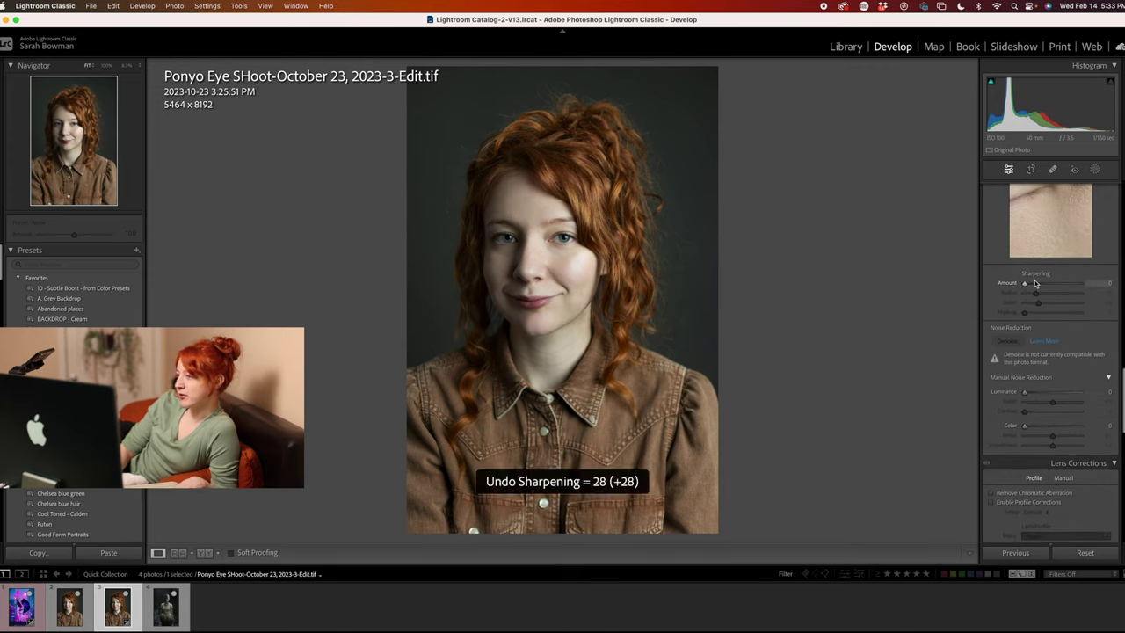
{"action": "scroll", "coordinate": [1021, 379], "scroll_direction": "down", "scroll_amount": 3}
{"action": "scroll", "coordinate": [1021, 381], "scroll_direction": "down", "scroll_amount": 3}
{"action": "scroll", "coordinate": [1021, 382], "scroll_direction": "down", "scroll_amount": 3}
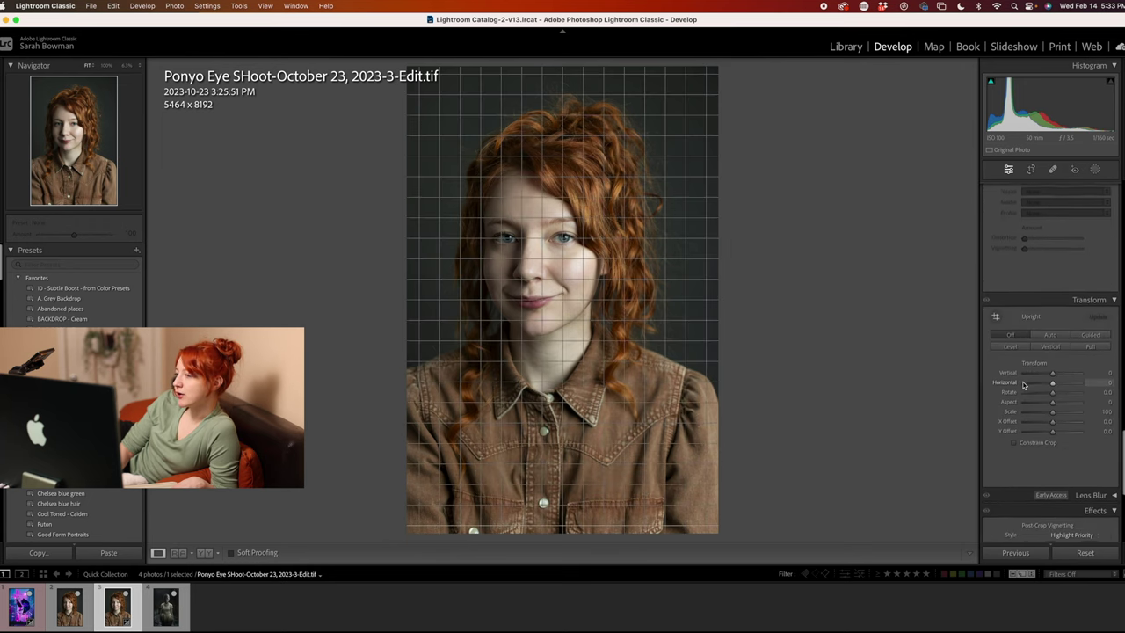
{"action": "scroll", "coordinate": [1022, 383], "scroll_direction": "down", "scroll_amount": 3}
{"action": "scroll", "coordinate": [1023, 385], "scroll_direction": "down", "scroll_amount": 1}
{"action": "left_click_drag", "start_coordinate": [1052, 351], "coordinate": [1085, 355]}
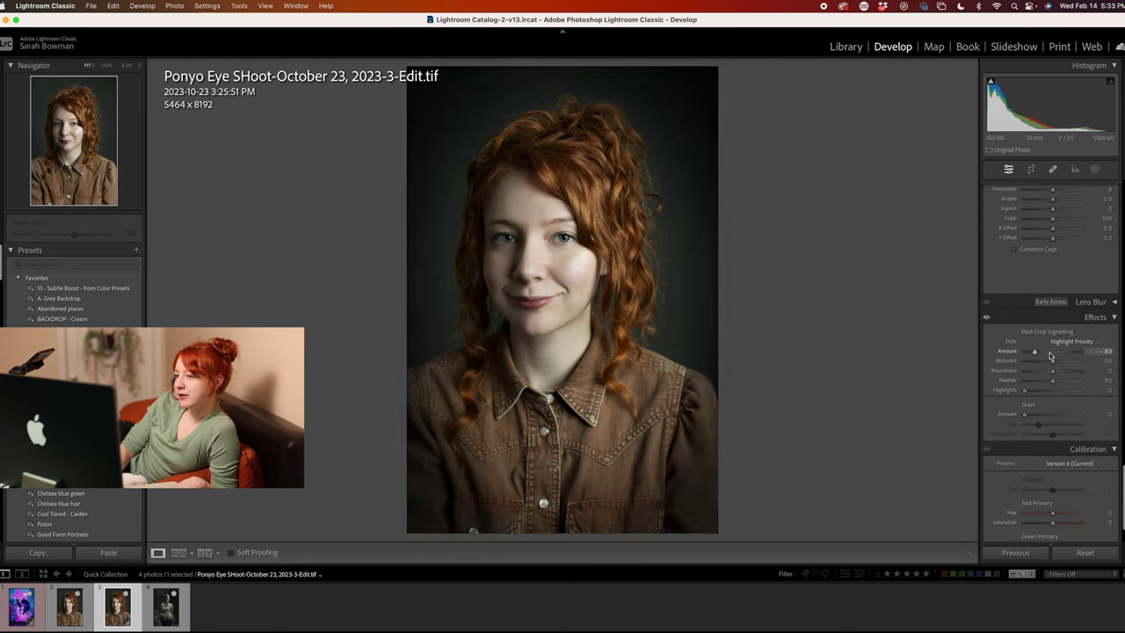
{"action": "key", "text": "super+z"}
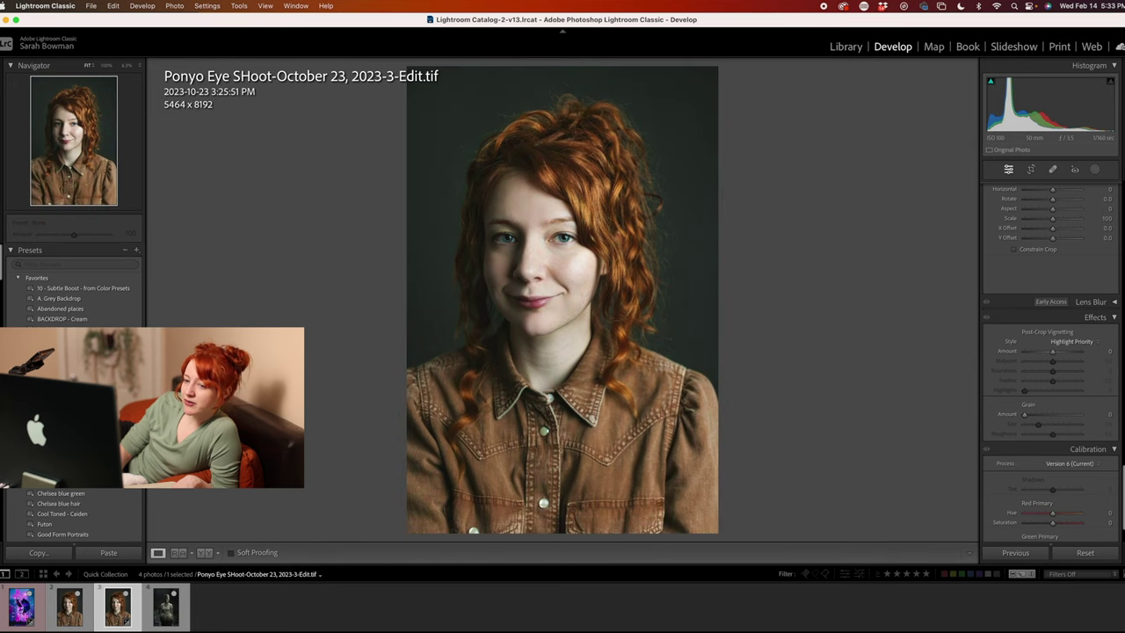
{"action": "left_click", "coordinate": [66, 340]}
{"action": "left_click", "coordinate": [4, 304]}
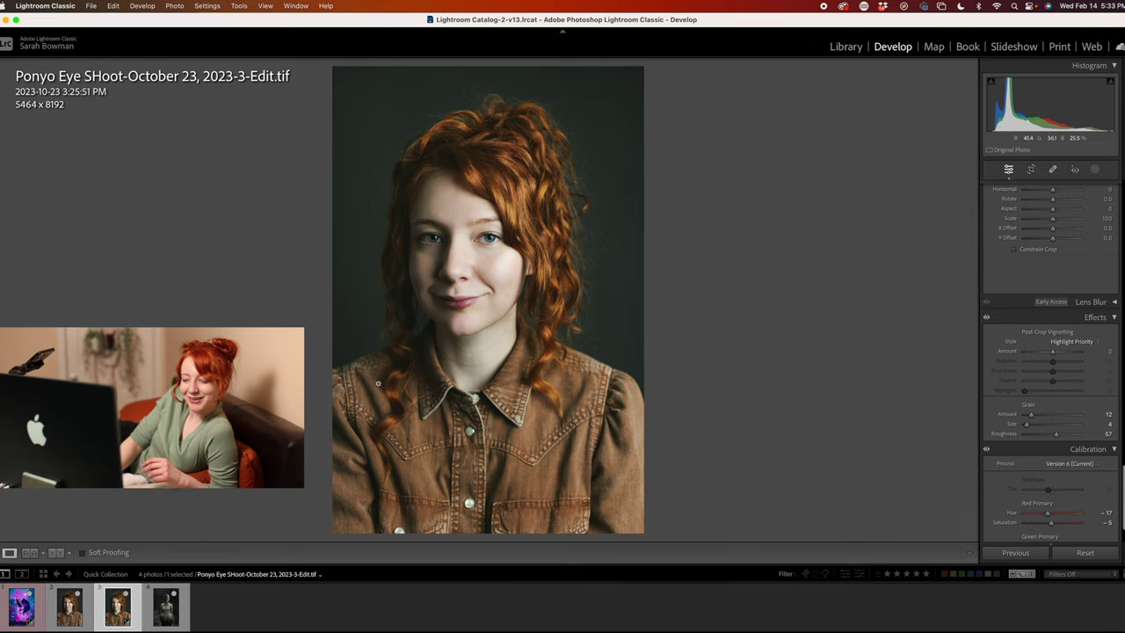
{"action": "left_click", "coordinate": [453, 241]}
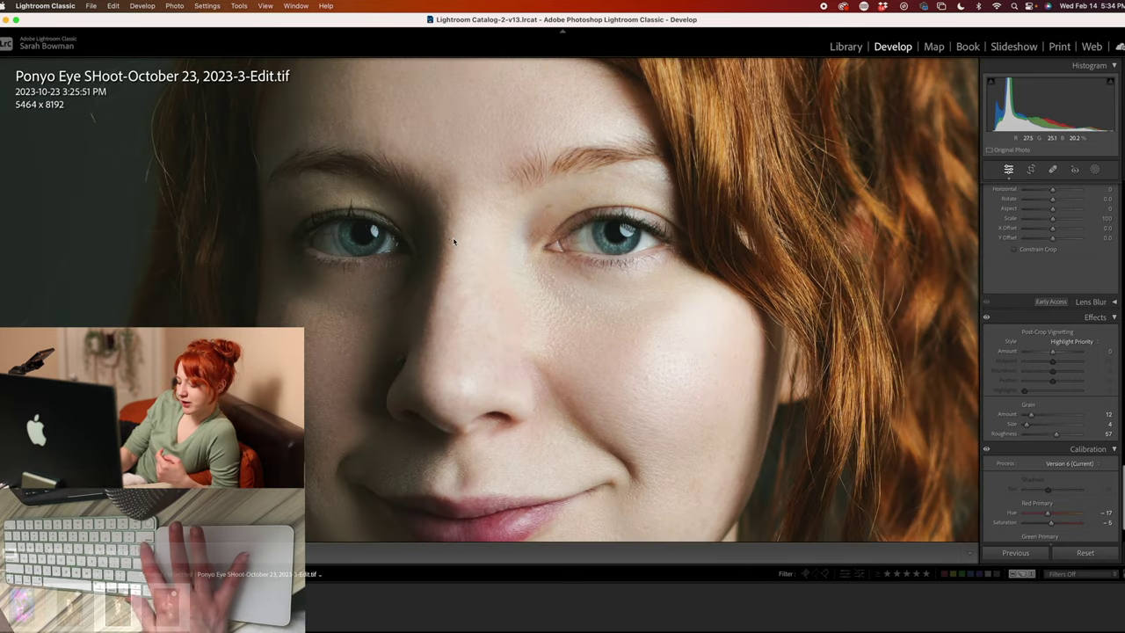
{"action": "key", "text": "backslash"}
{"action": "key", "text": "backslash"}
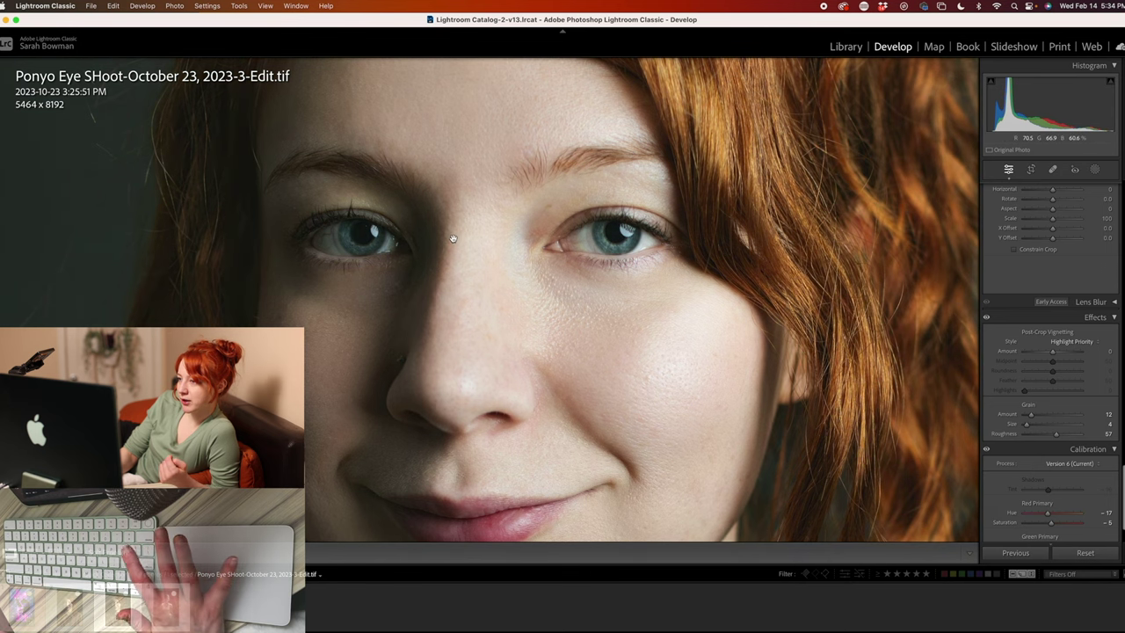
{"action": "left_click", "coordinate": [454, 242]}
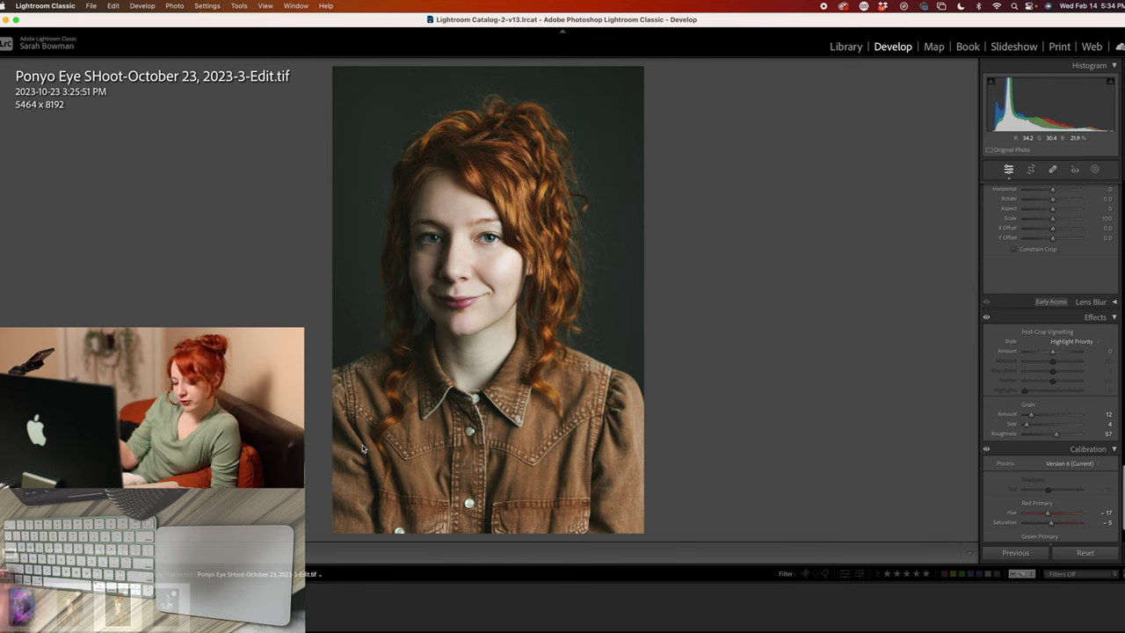
Copy the -Edit.tif portrait's develop settings with Calibration excluded.
{"action": "key", "text": "super+shift+c"}
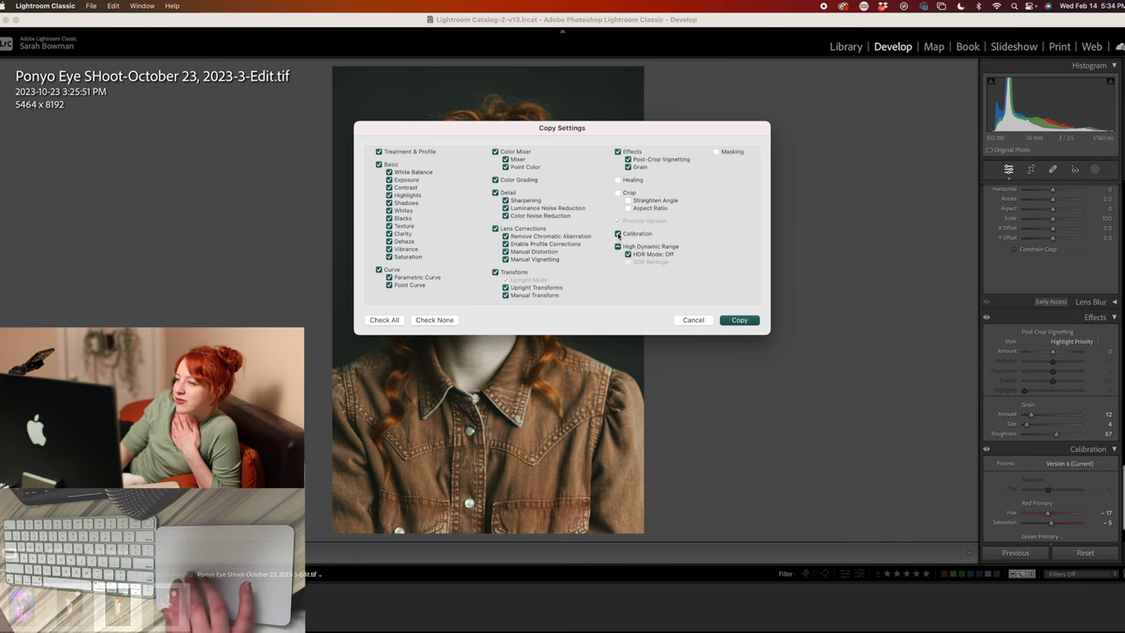
{"action": "left_click", "coordinate": [618, 234]}
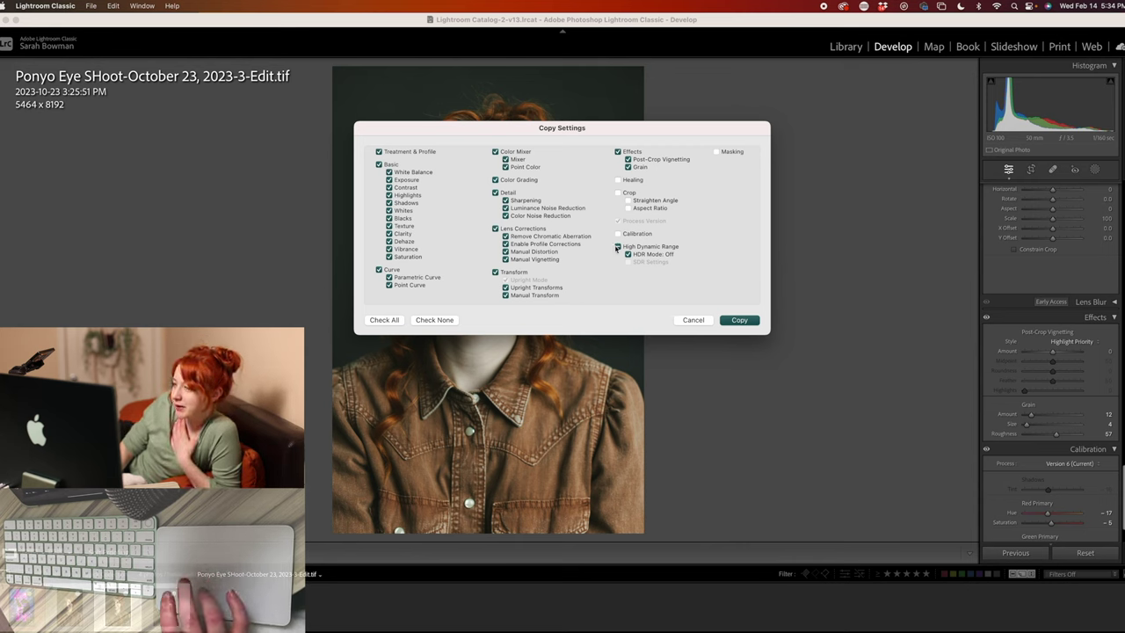
{"action": "left_click", "coordinate": [736, 320]}
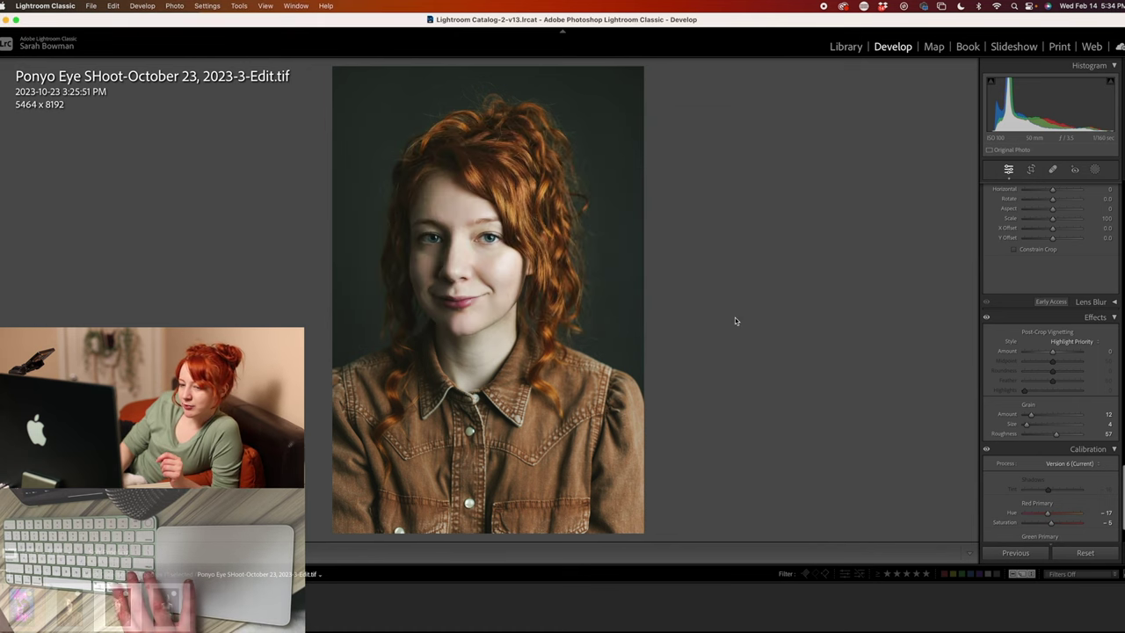
Move to the water photo, paste the copied settings, then undo the paste.
{"action": "key", "text": "Right"}
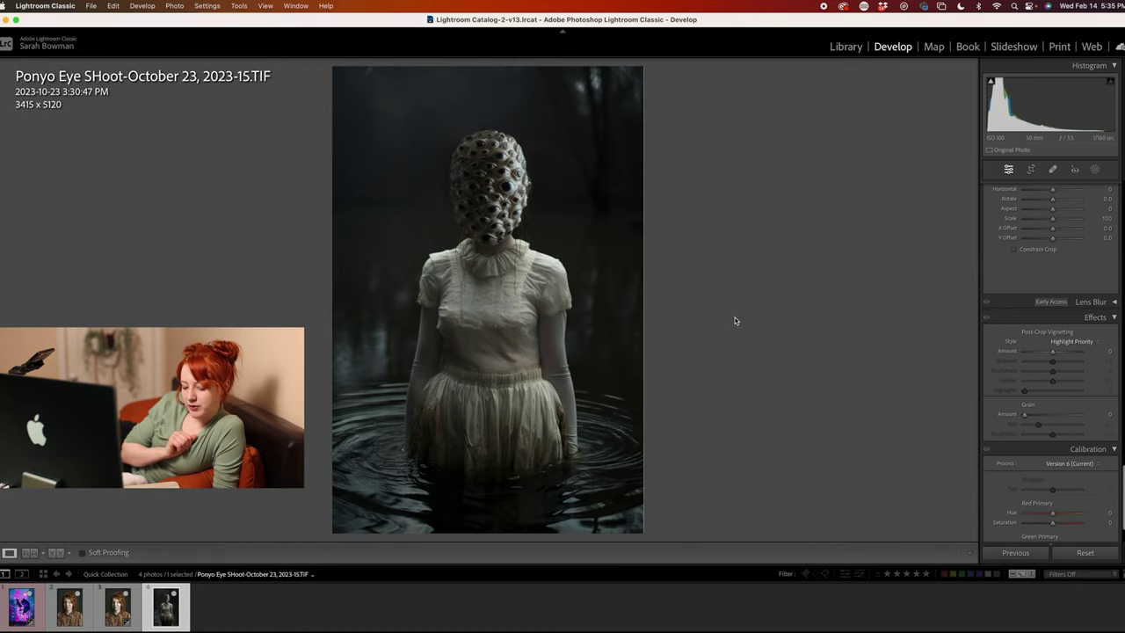
{"action": "key", "text": "super+shift+v"}
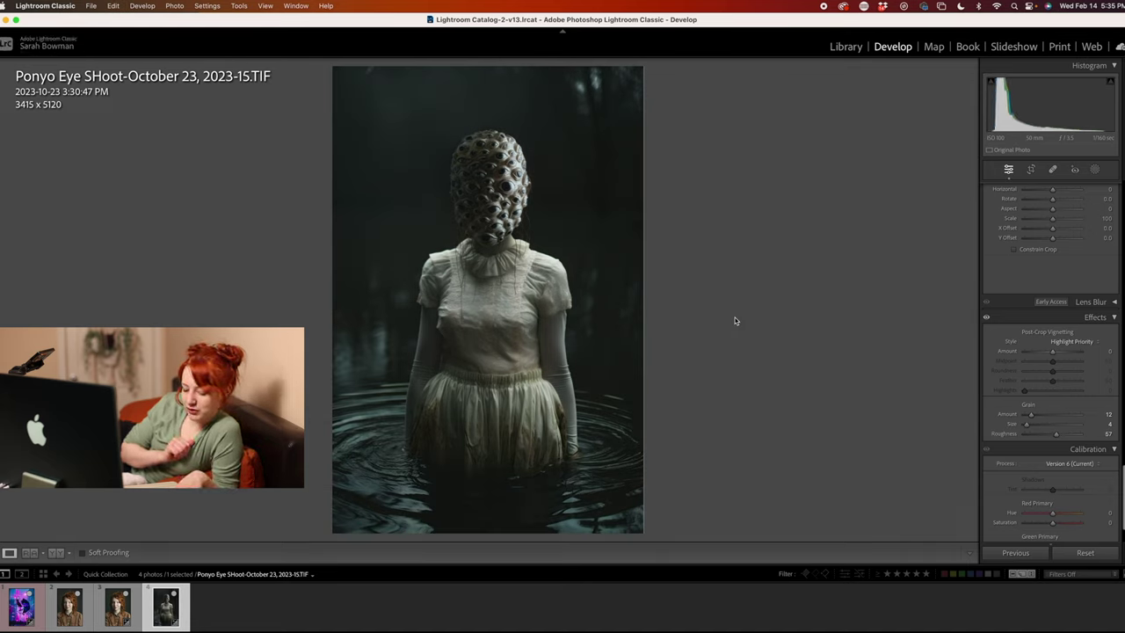
{"action": "key", "text": "super+z"}
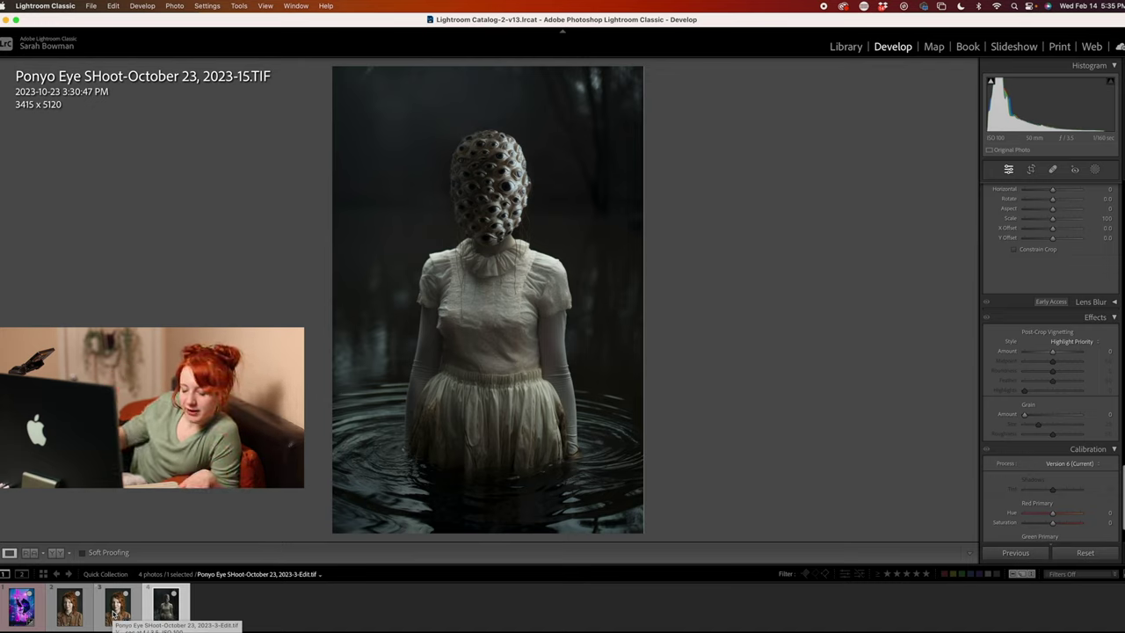
Select the fourth, third and second Quick Collection photos together.
{"action": "key", "text": "ctrl+a"}
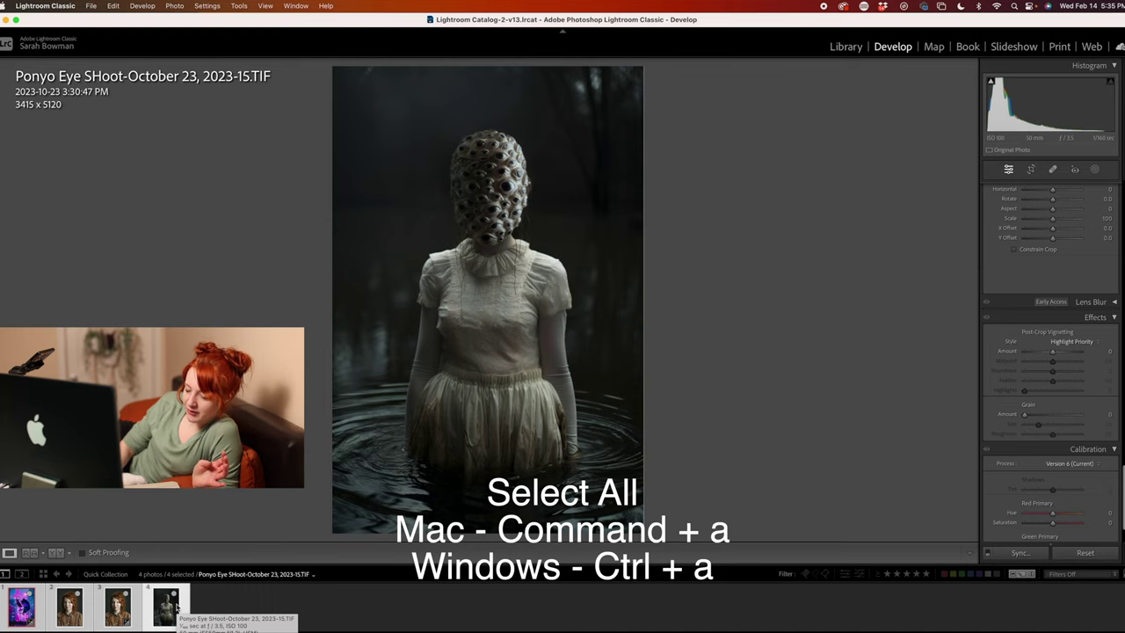
{"action": "left_click", "coordinate": [202, 604]}
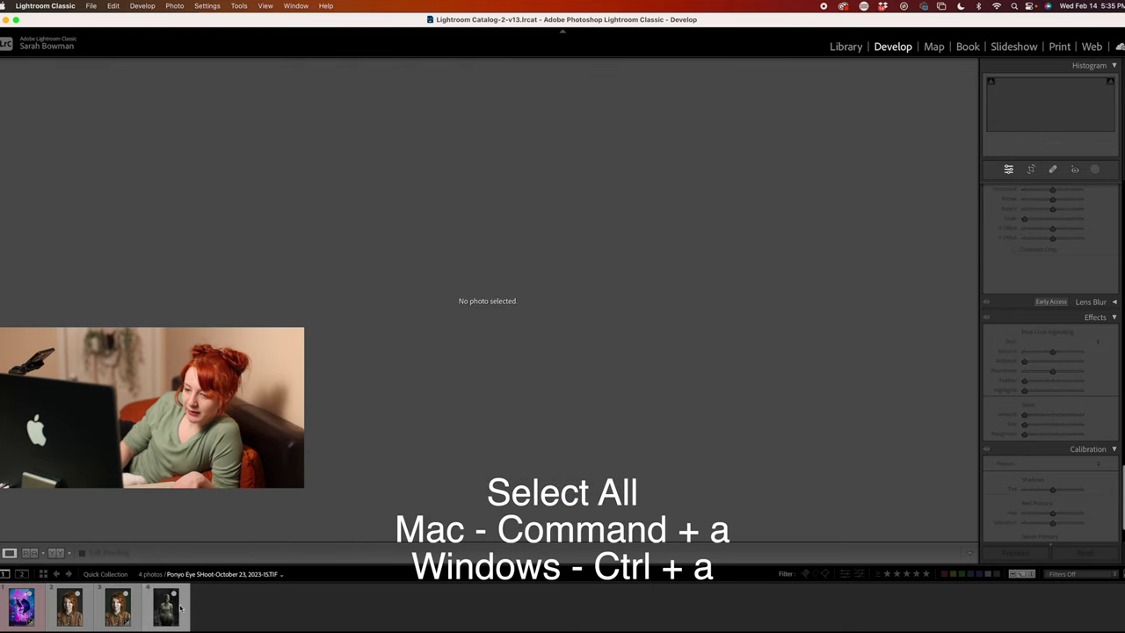
{"action": "left_click", "coordinate": [167, 609]}
{"action": "left_click", "coordinate": [119, 608], "text": "shift"}
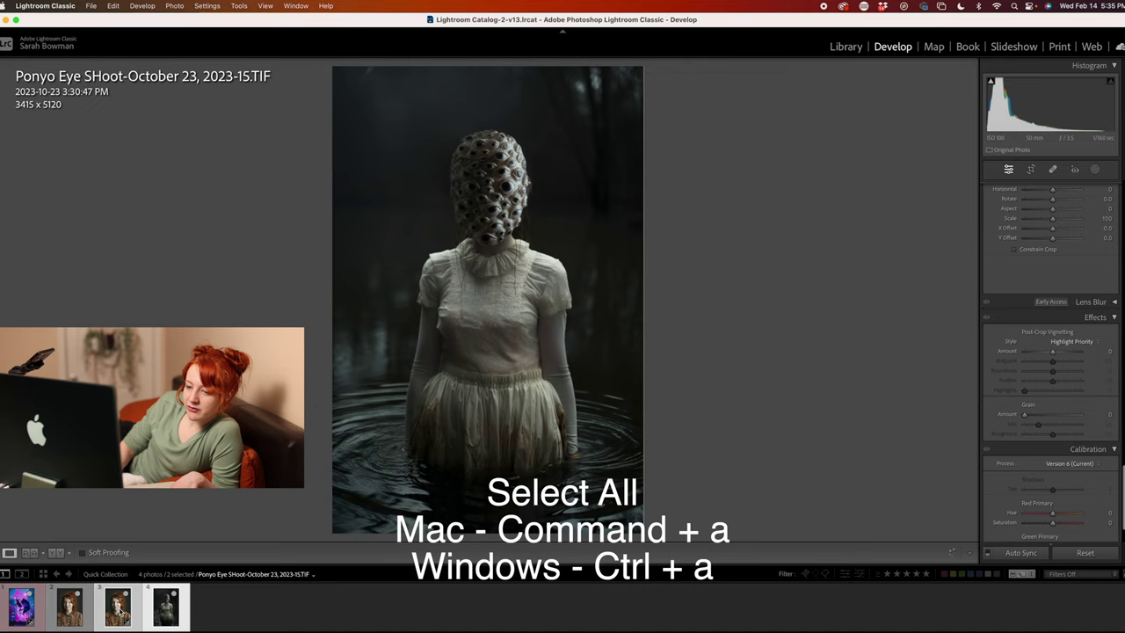
{"action": "left_click", "coordinate": [69, 606], "text": "super"}
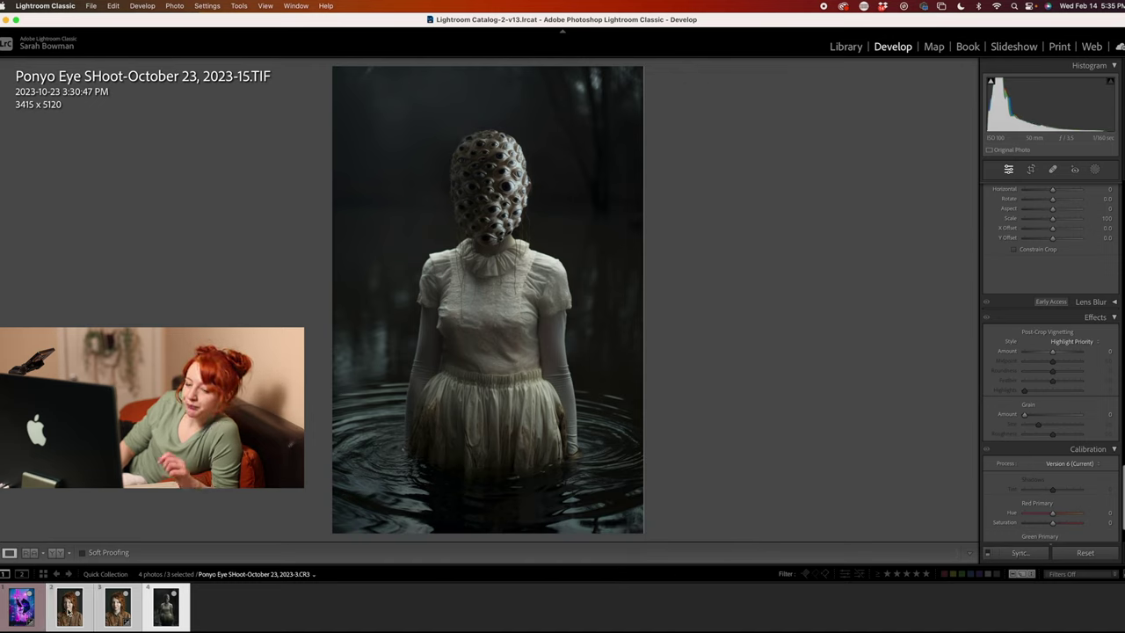
Open the Export dialog for the three photos and set the Desktop as destination.
{"action": "right_click", "coordinate": [115, 612]}
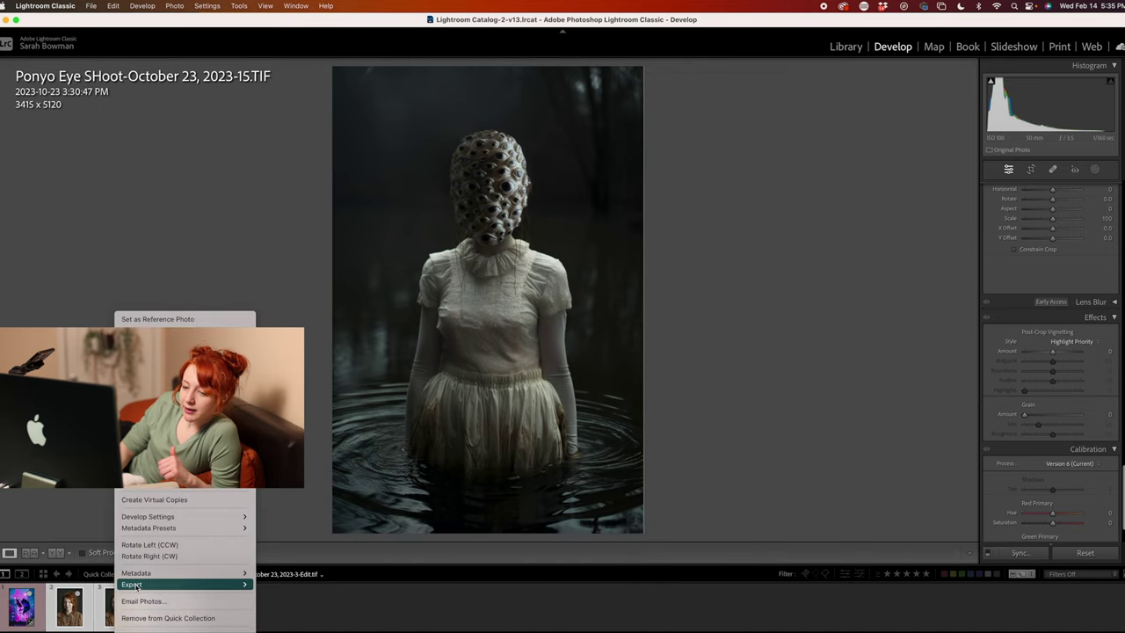
{"action": "mouse_move", "coordinate": [132, 584]}
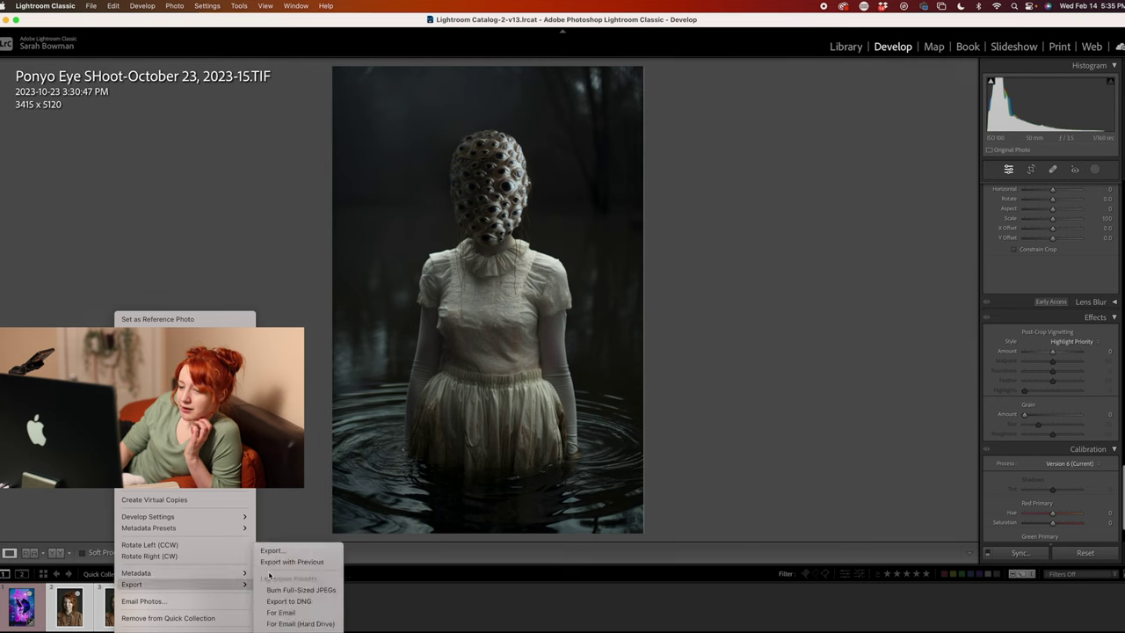
{"action": "left_click", "coordinate": [272, 552]}
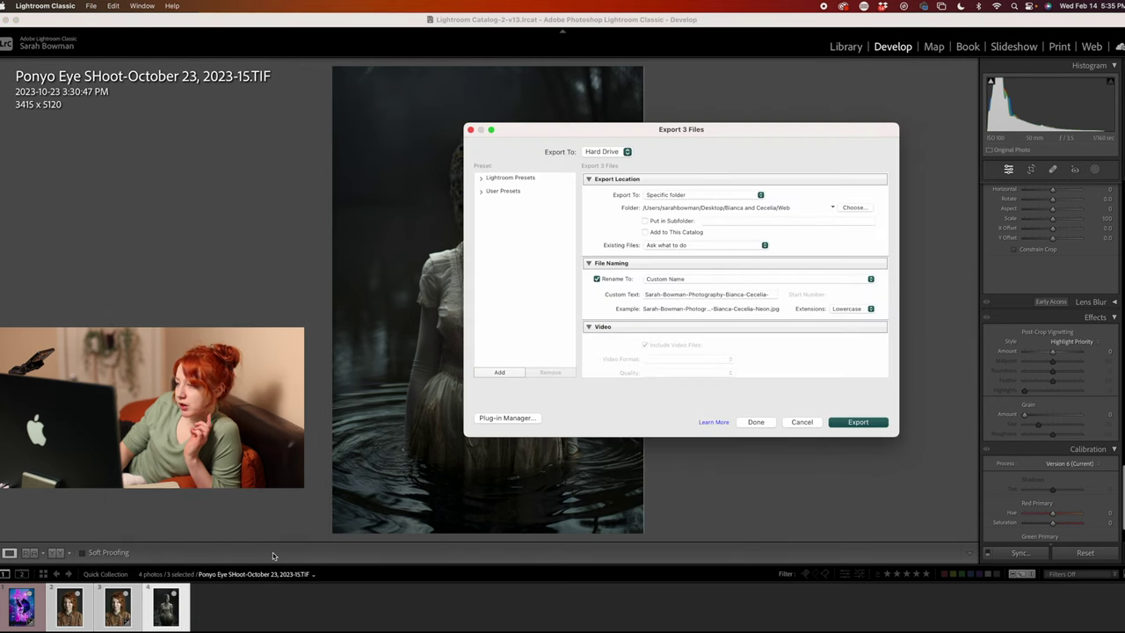
{"action": "left_click", "coordinate": [854, 209]}
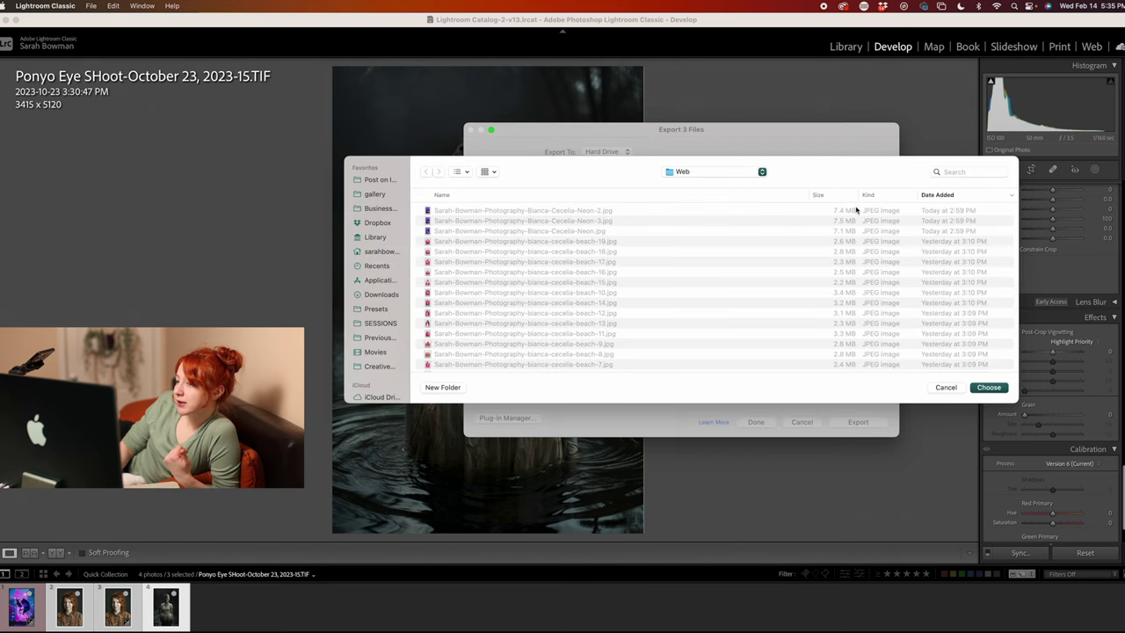
{"action": "scroll", "coordinate": [389, 364], "scroll_direction": "down", "scroll_amount": 2}
{"action": "scroll", "coordinate": [390, 370], "scroll_direction": "down", "scroll_amount": 2}
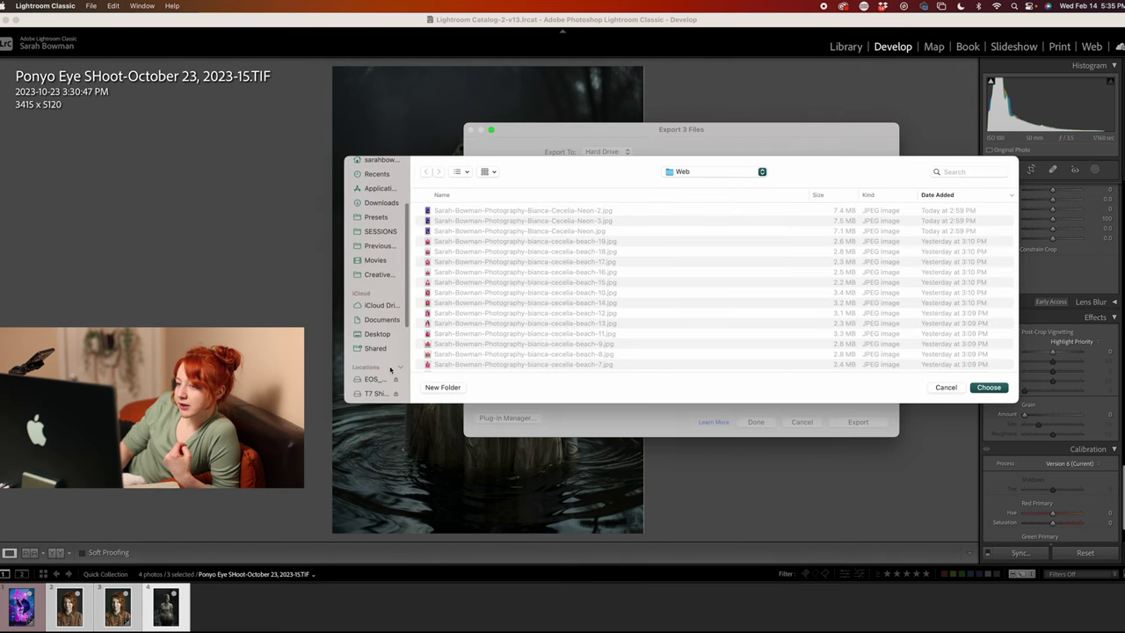
{"action": "left_click", "coordinate": [381, 322]}
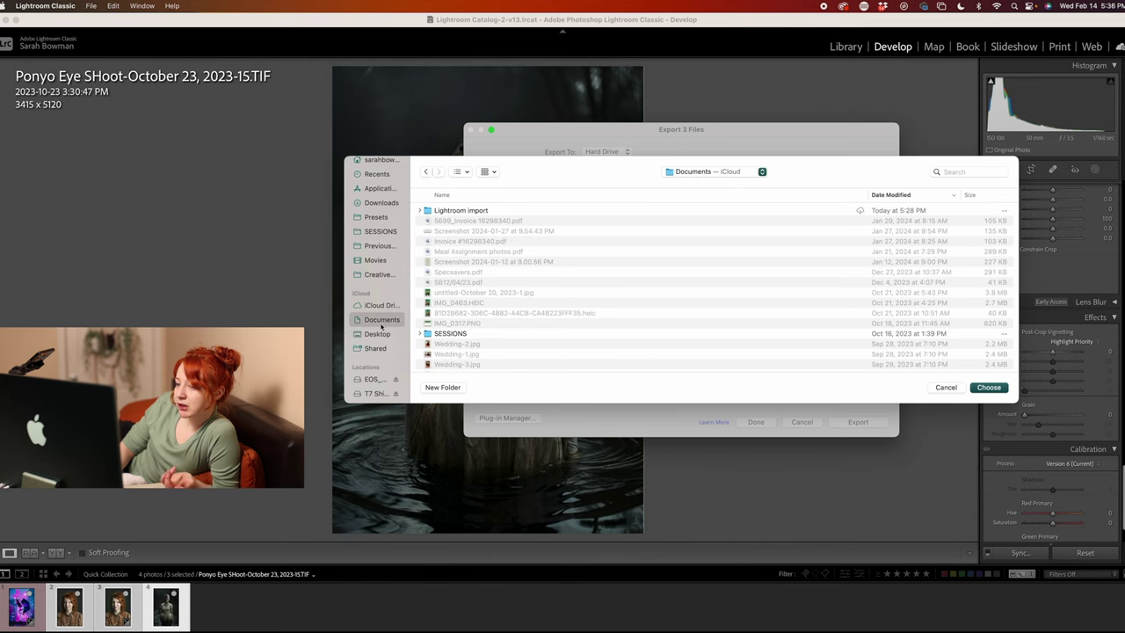
{"action": "left_click", "coordinate": [381, 334]}
{"action": "scroll", "coordinate": [598, 251], "scroll_direction": "down", "scroll_amount": 3}
{"action": "scroll", "coordinate": [598, 252], "scroll_direction": "down", "scroll_amount": 3}
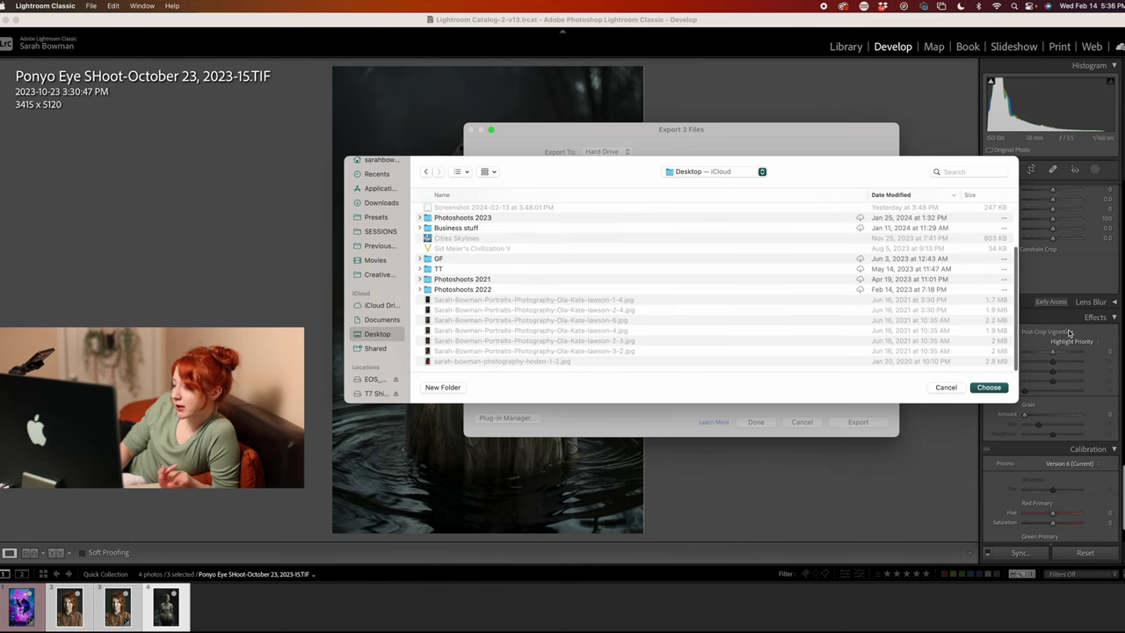
{"action": "left_click", "coordinate": [988, 388]}
Resize the exported images to 4 megapixels at 200 pixels per inch.
{"action": "scroll", "coordinate": [703, 263], "scroll_direction": "down", "scroll_amount": 2}
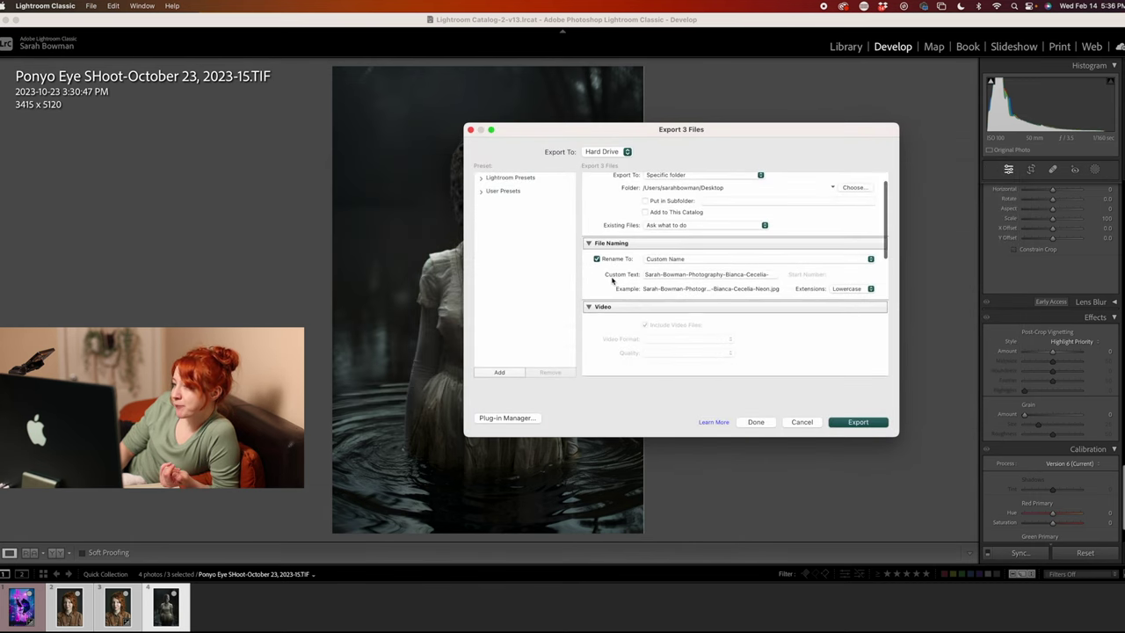
{"action": "left_click", "coordinate": [774, 274]}
{"action": "scroll", "coordinate": [774, 273], "scroll_direction": "down", "scroll_amount": 2}
{"action": "scroll", "coordinate": [756, 281], "scroll_direction": "down", "scroll_amount": 2}
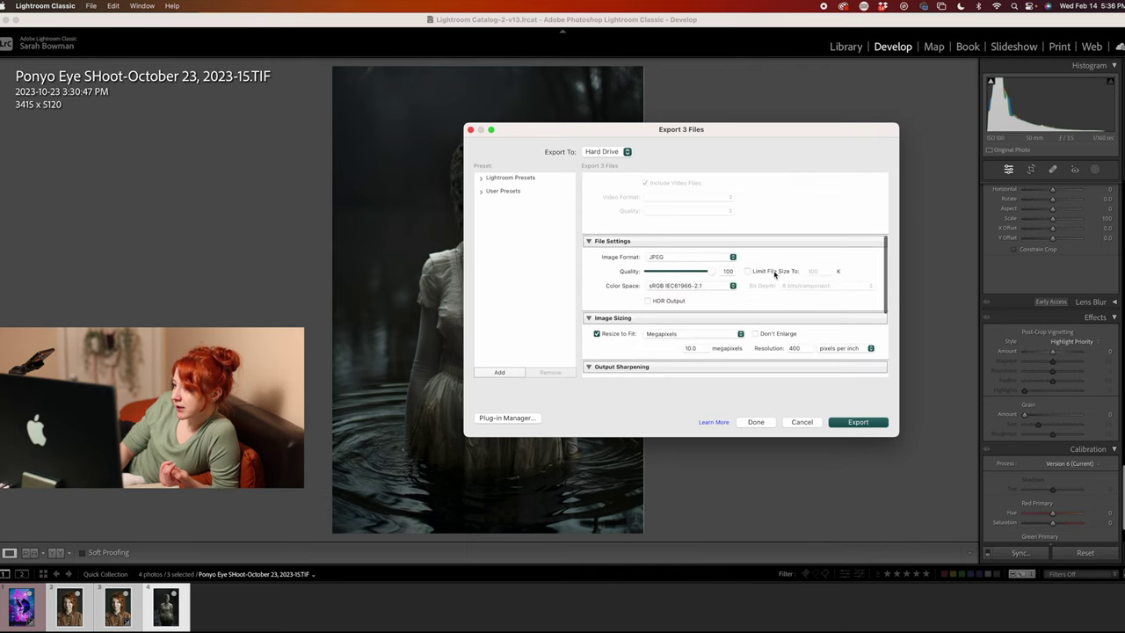
{"action": "scroll", "coordinate": [707, 316], "scroll_direction": "down", "scroll_amount": 2}
{"action": "scroll", "coordinate": [707, 317], "scroll_direction": "down", "scroll_amount": 2}
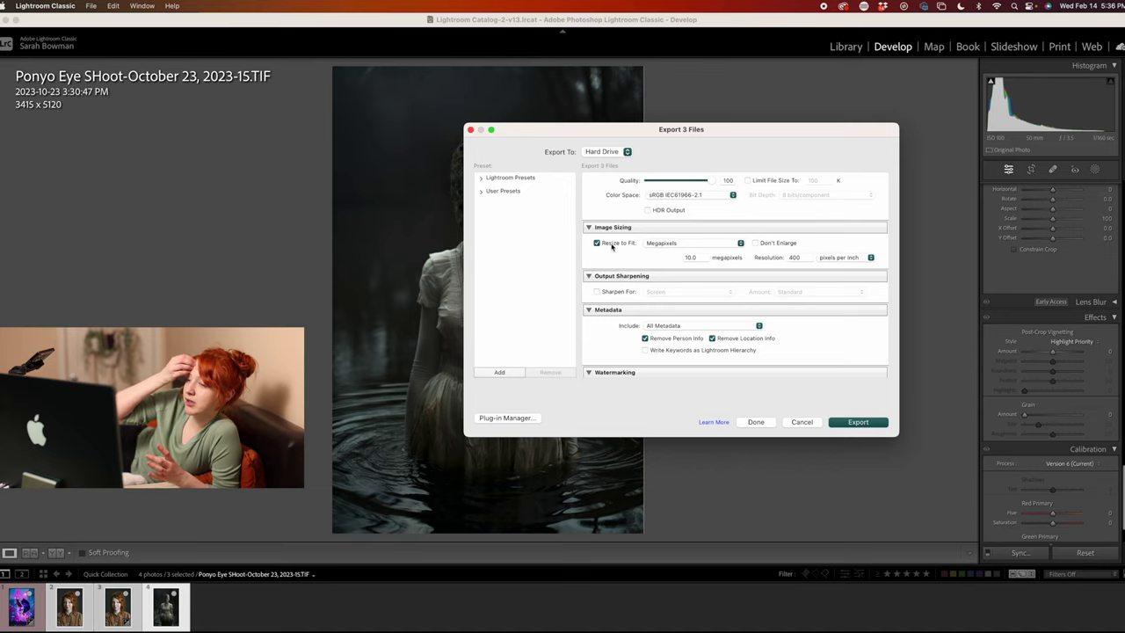
{"action": "left_click", "coordinate": [698, 257]}
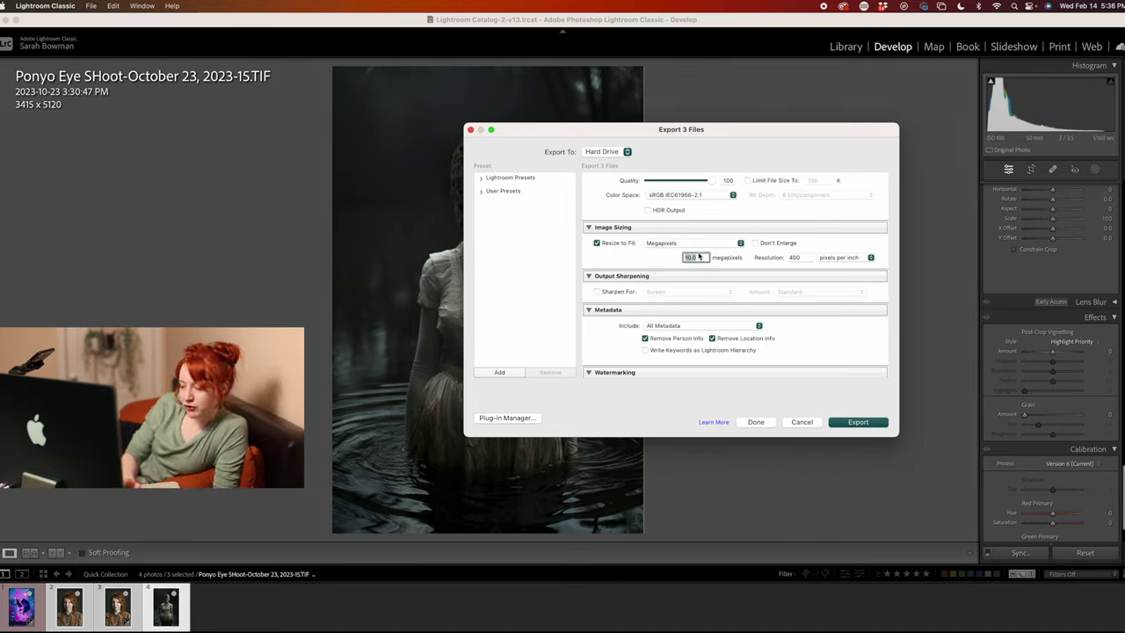
{"action": "type", "text": "4"}
{"action": "key", "text": "Tab"}
{"action": "type", "text": "200"}
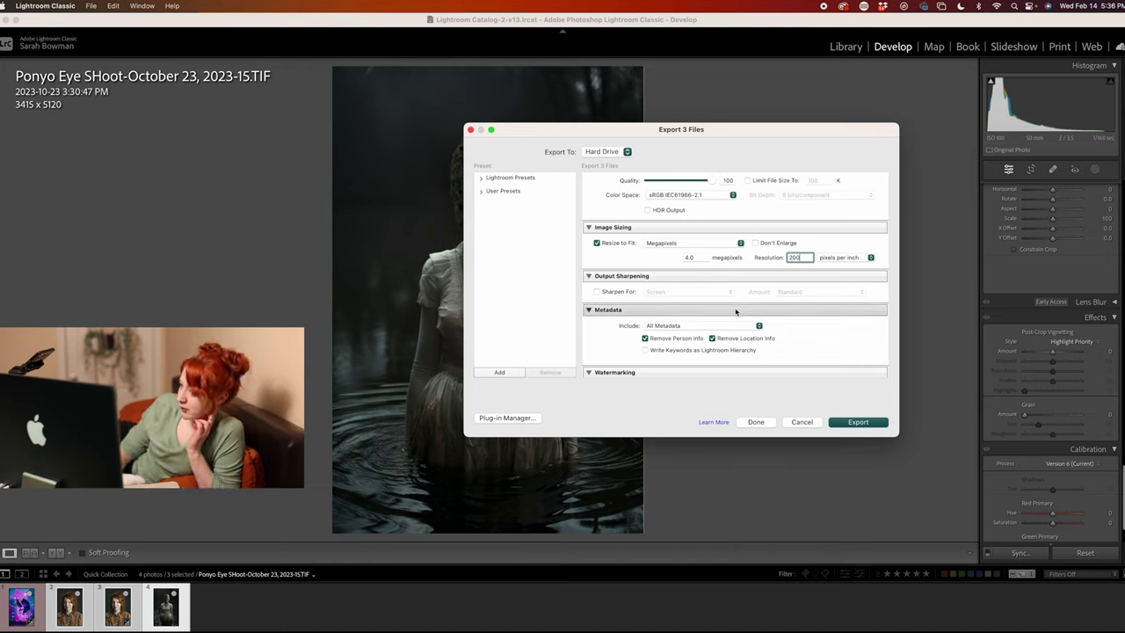
{"action": "scroll", "coordinate": [770, 313], "scroll_direction": "down", "scroll_amount": 3}
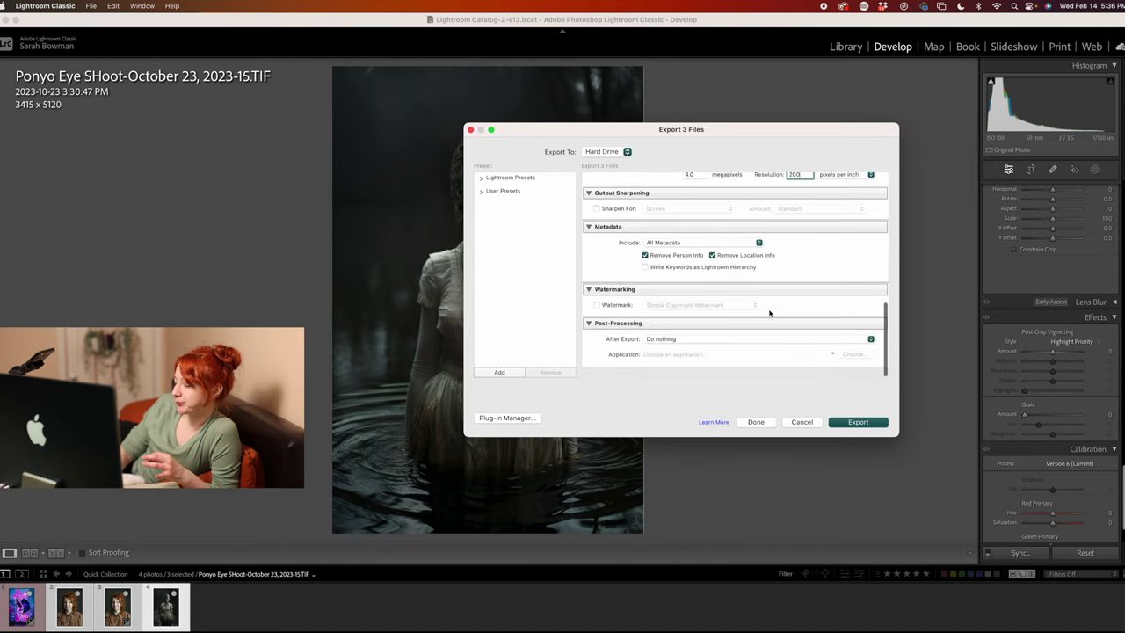
{"action": "left_click", "coordinate": [857, 422]}
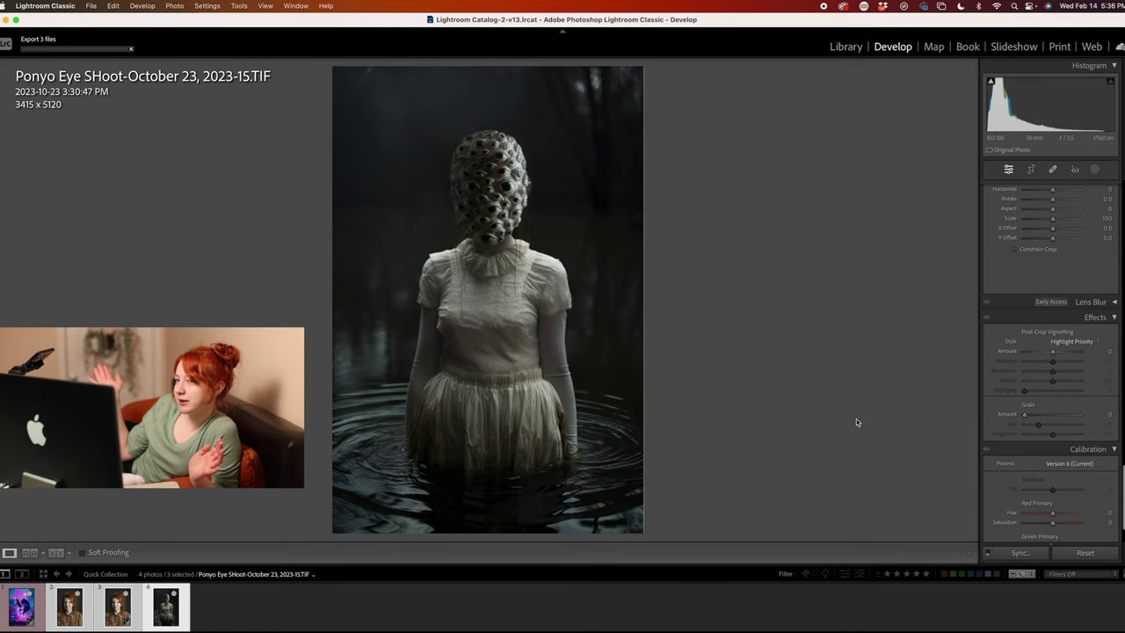